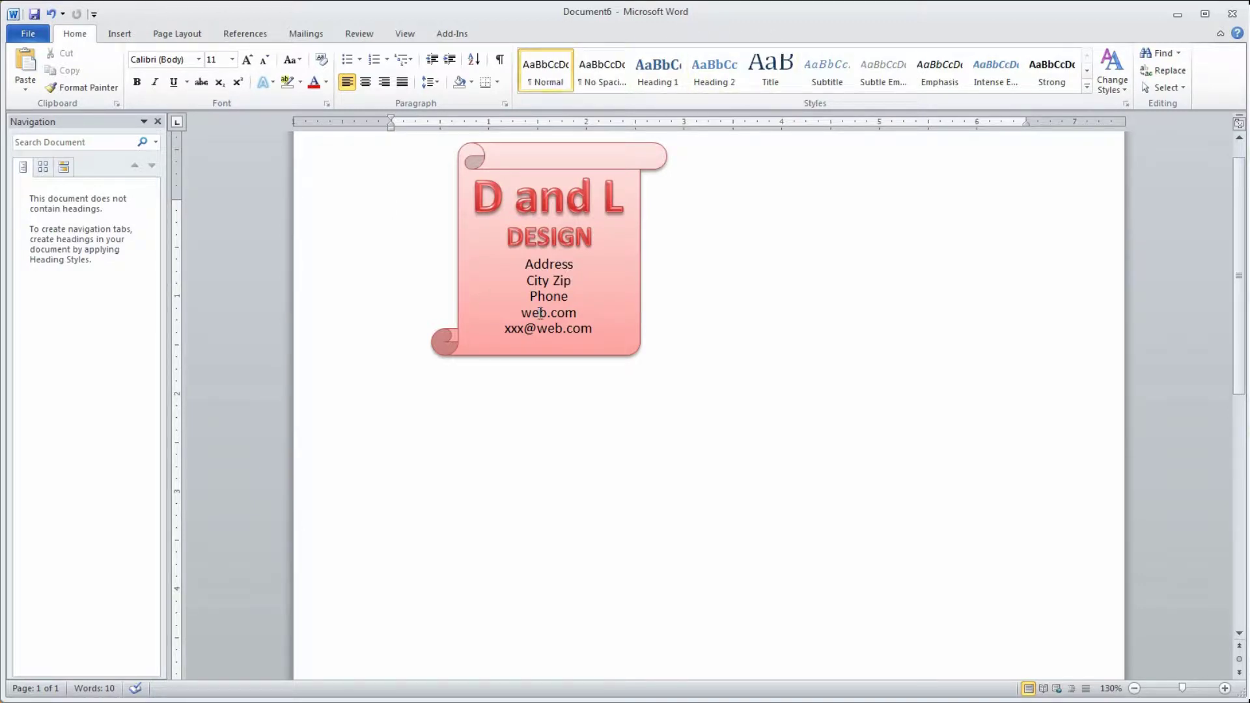
Insert a WordArt in the green style from the gallery's first row and place it beside the scroll logo
left_click(119, 34)
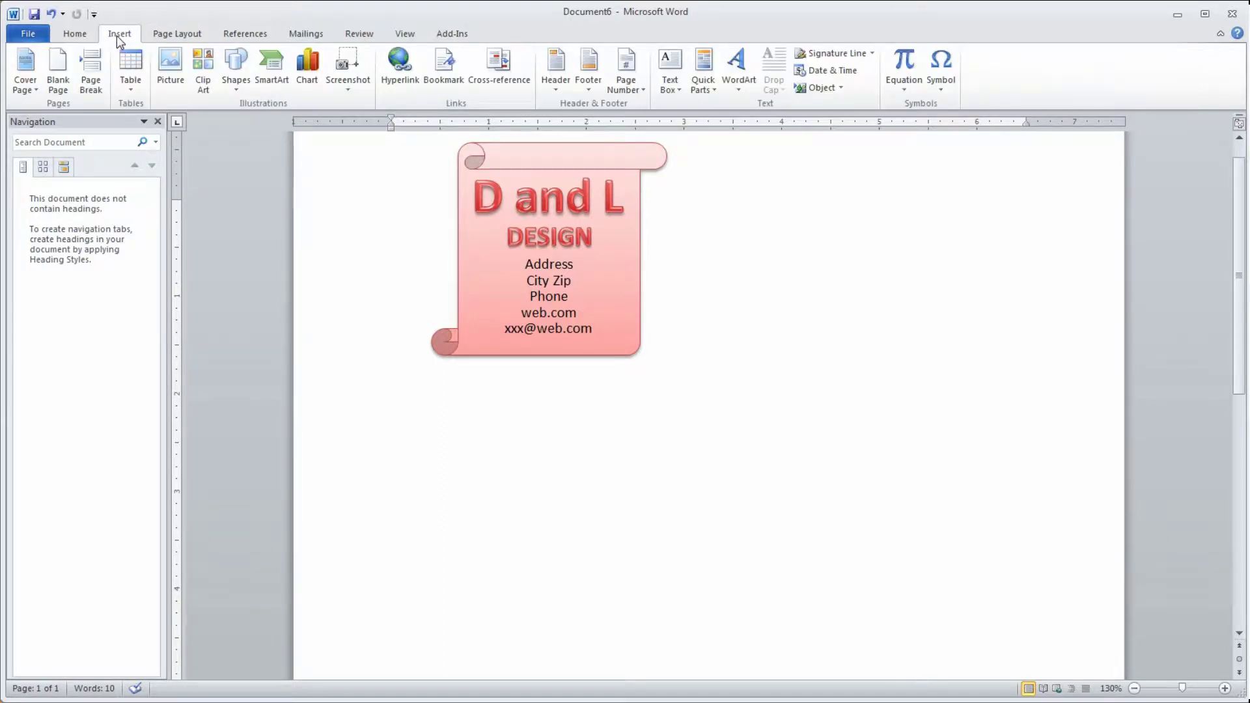
left_click(741, 70)
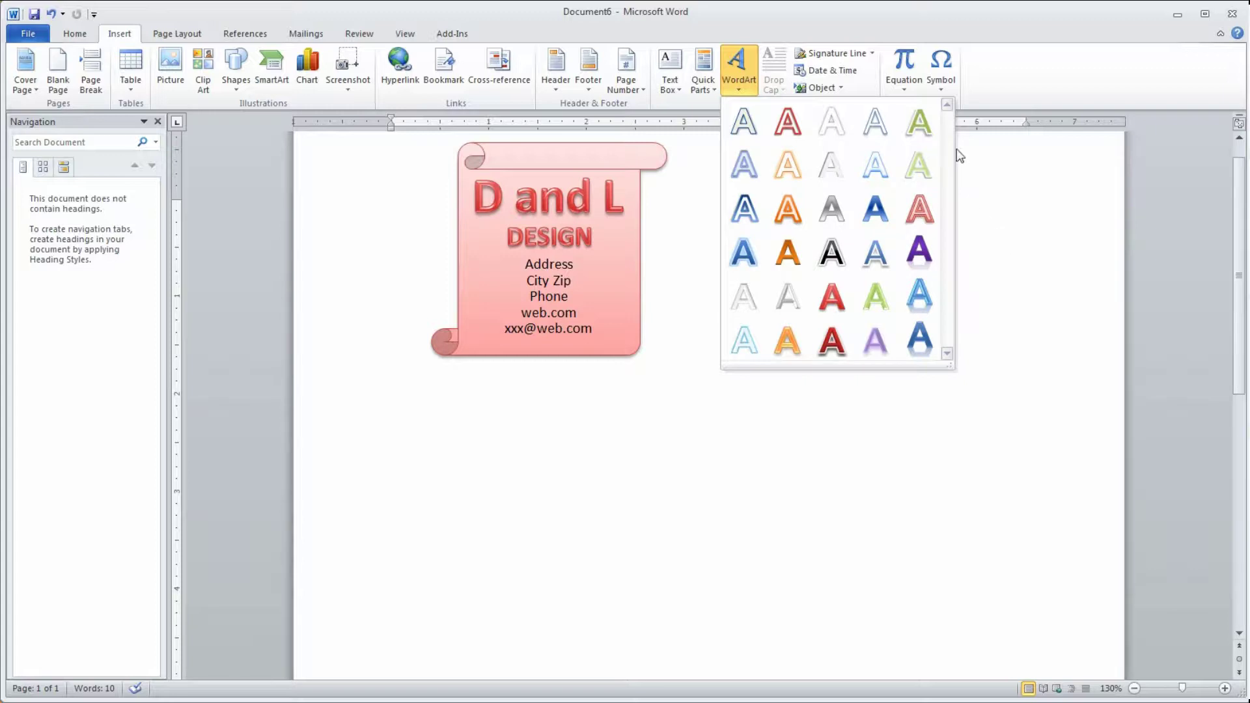
left_click(919, 123)
left_click_drag(649, 300, 964, 360)
Insert seven blank lines into the document body, with the insertion point outside the WordArt
left_click(915, 432)
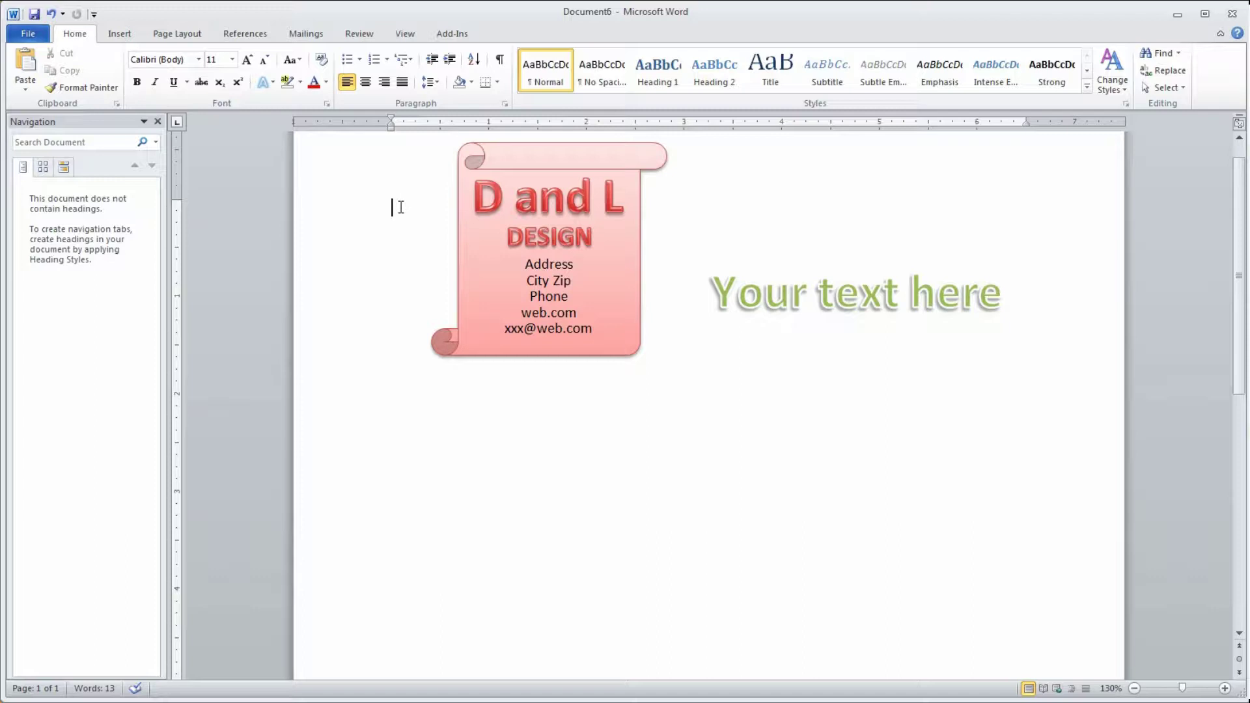
key("Return")
key("Return")
key("Return")
key("Return")
key("Return")
key("Return")
key("Return")
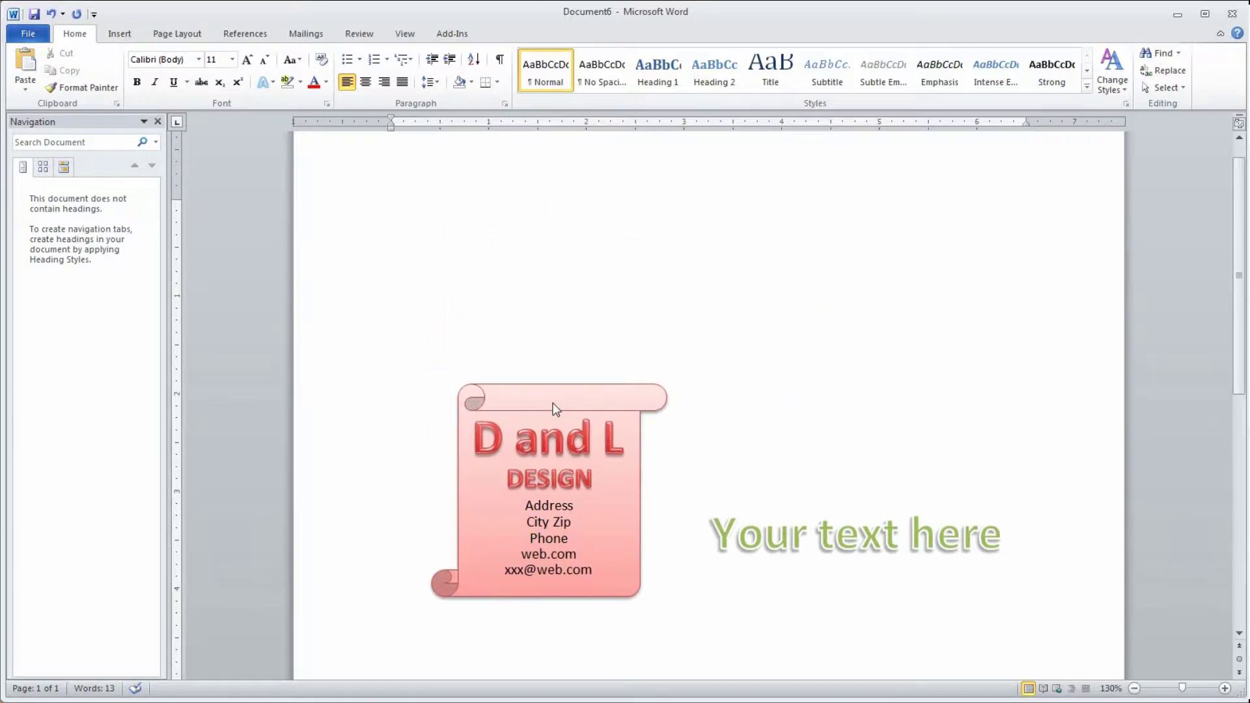
Move the pink scroll shape back up the page and place the "D and L" text on its upper part
left_click(558, 408)
left_click_drag(560, 406, 555, 168)
left_click(625, 455)
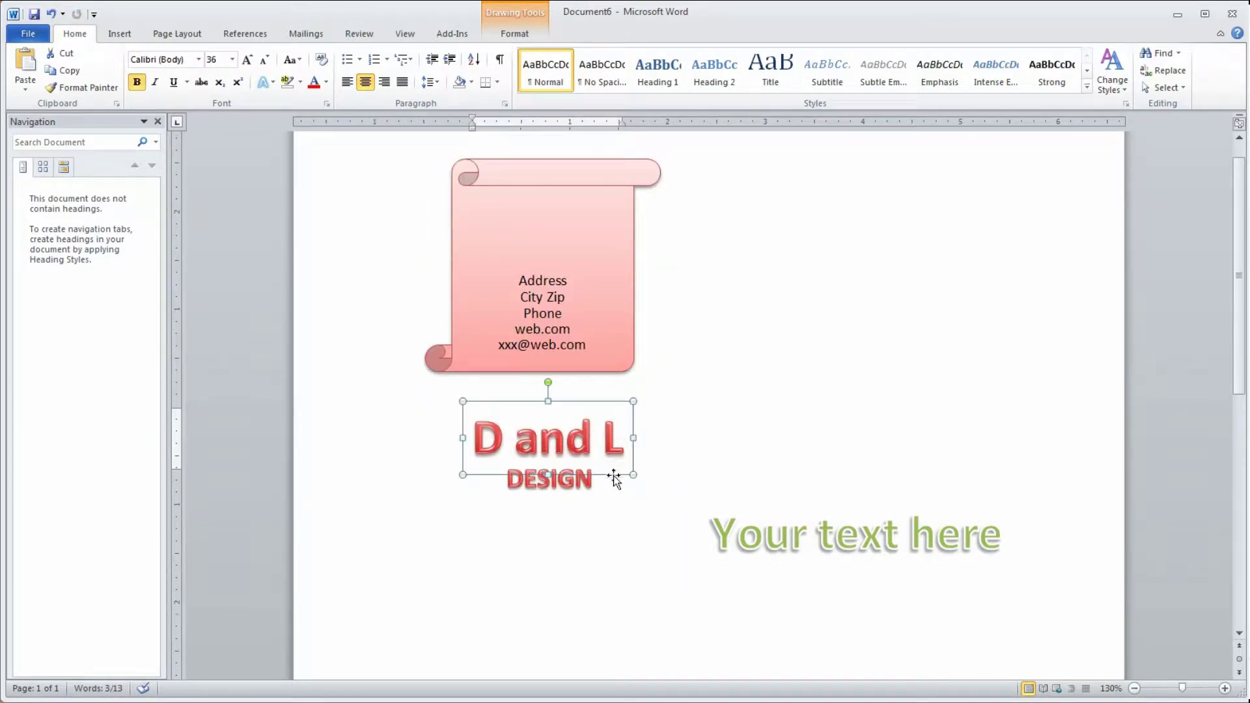
left_click_drag(614, 475, 615, 259)
Move the "DESIGN" text onto the scroll, between "D and L" and the address lines
left_click(594, 481)
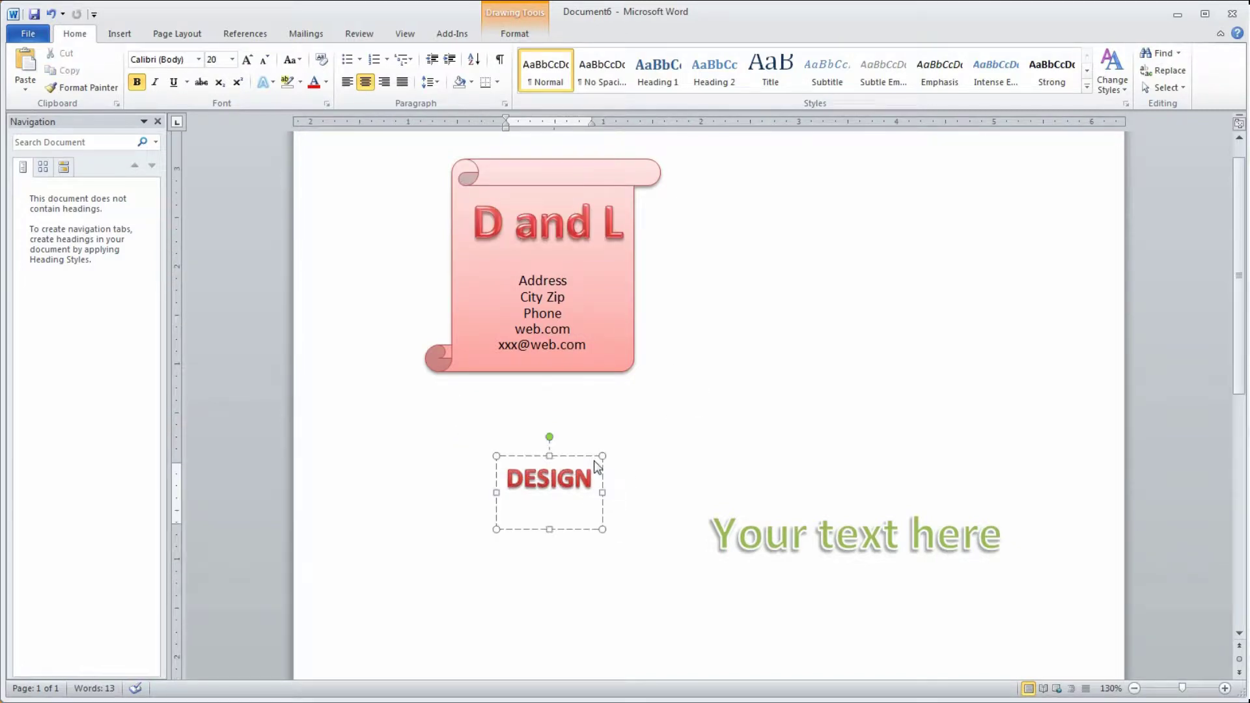
left_click_drag(588, 455, 582, 222)
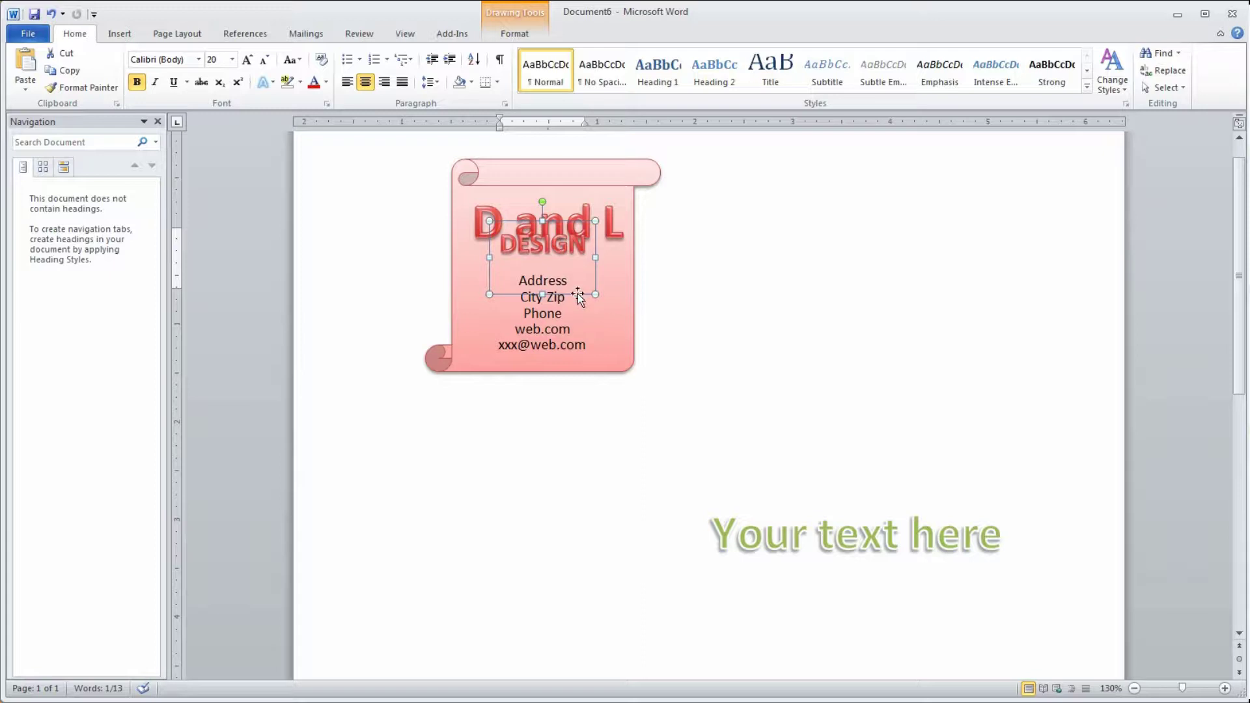
left_click_drag(577, 295, 578, 310)
left_click(697, 251)
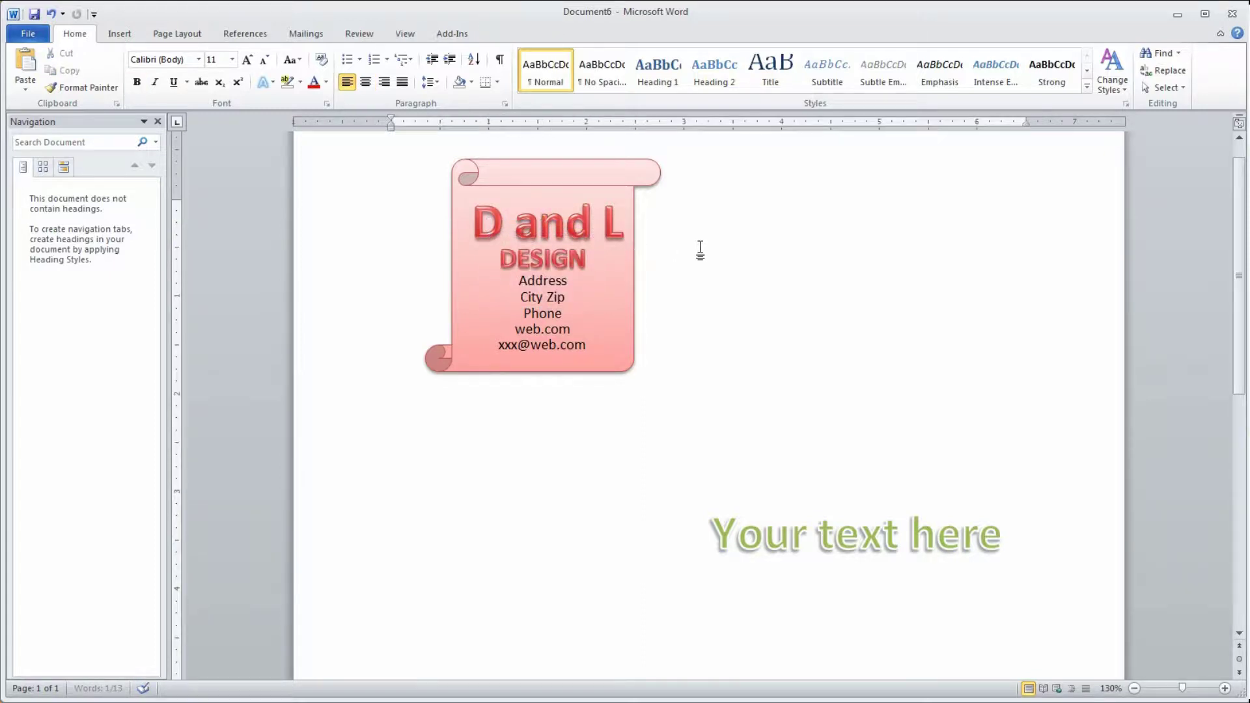
Move the green "Your text here" WordArt to just below the scroll and add a blank line to the document body
left_click(851, 521)
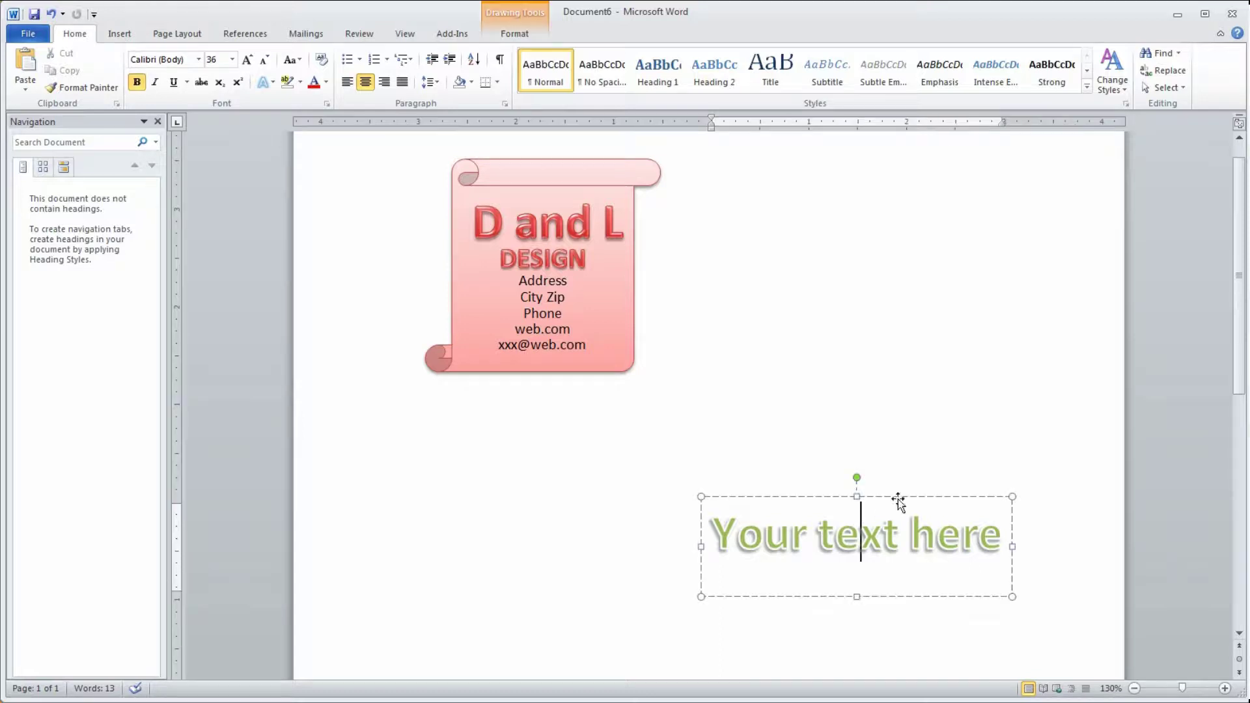
mouse_move(898, 493)
left_mouse_down()
mouse_move(789, 420)
mouse_move(718, 421)
left_mouse_up()
left_click(467, 538)
scroll(475, 521, "down", 3)
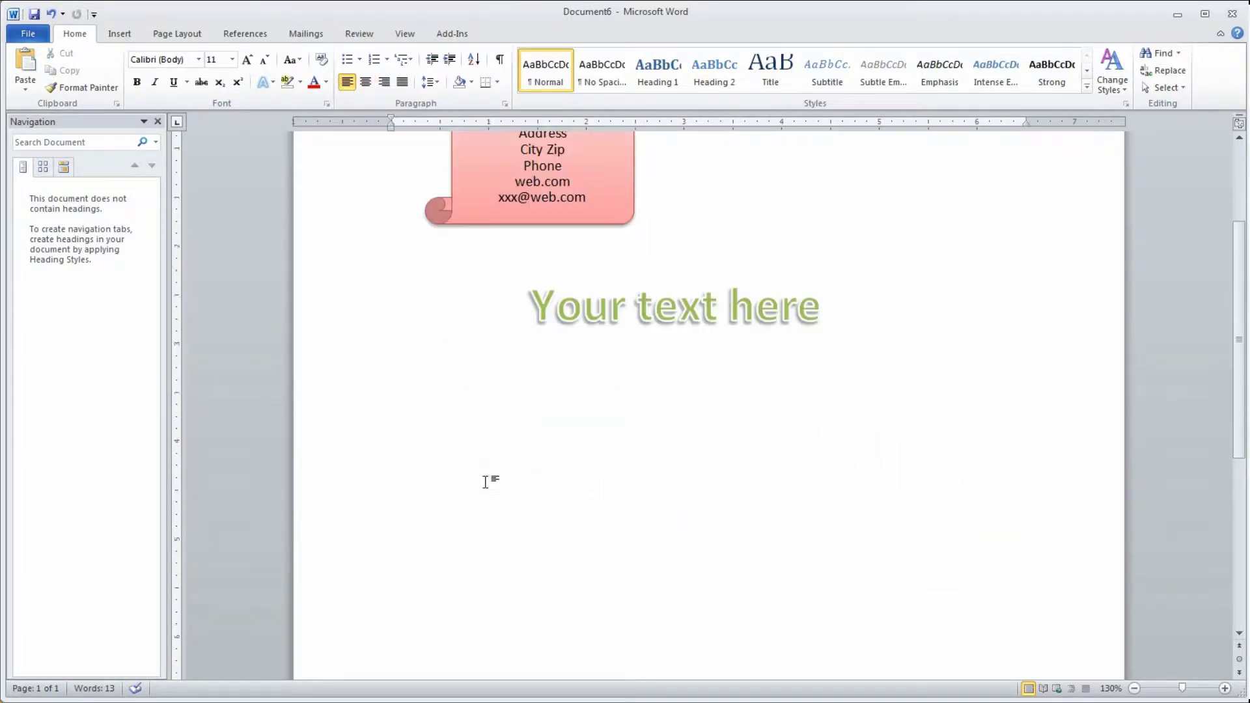
scroll(485, 449, "up", 2)
key("Return")
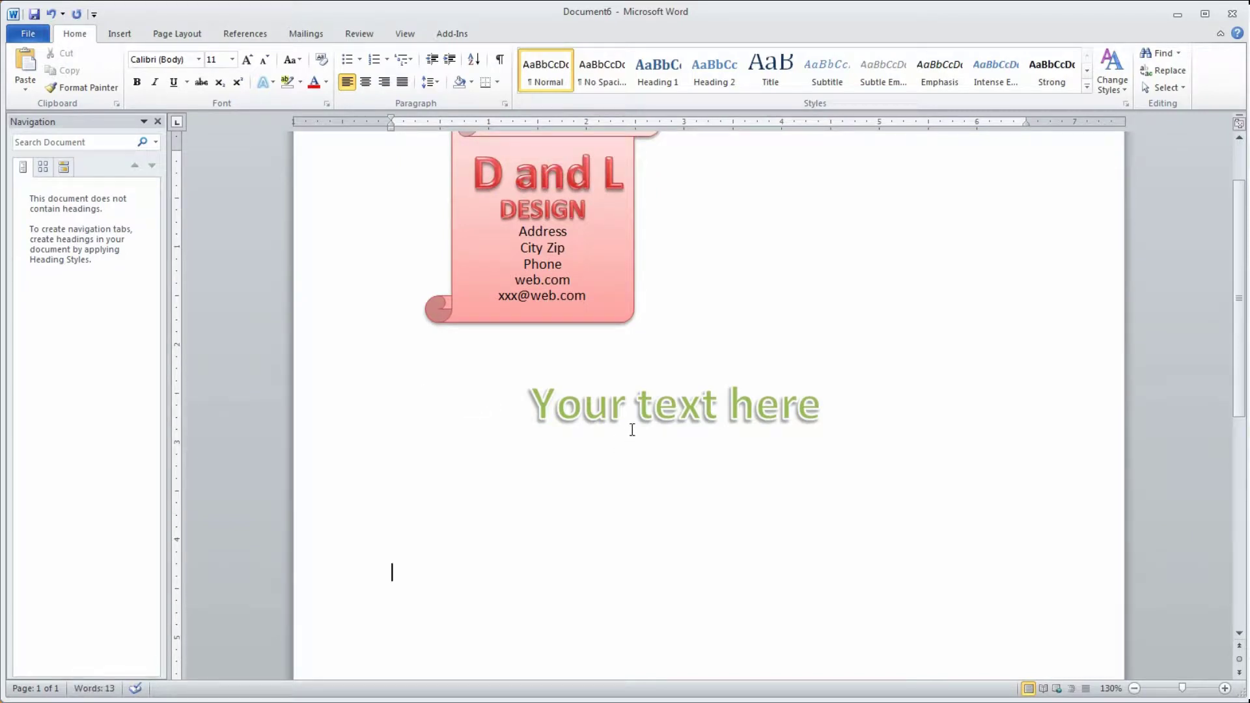
scroll(633, 491, "down", 6)
scroll(630, 493, "up", 6)
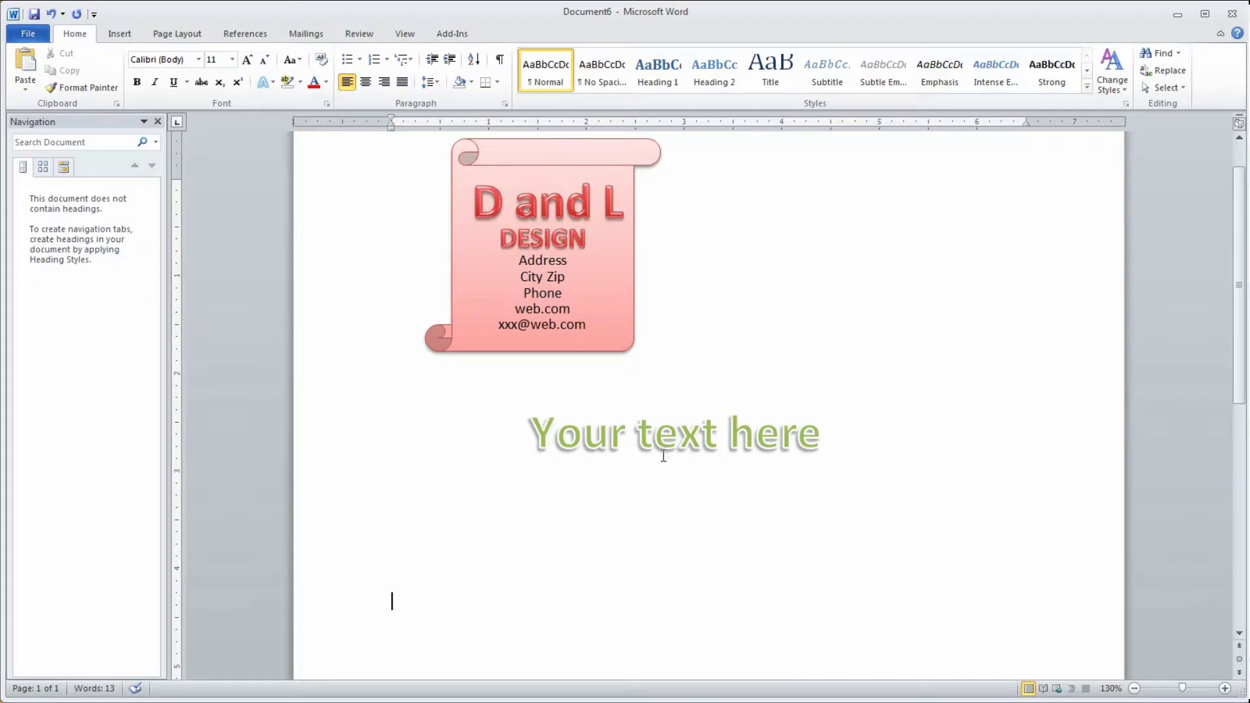
Shorten the green WordArt's text box from its lower edge to a height of about 0.78"
left_click(657, 448)
left_click_drag(675, 496, 674, 473)
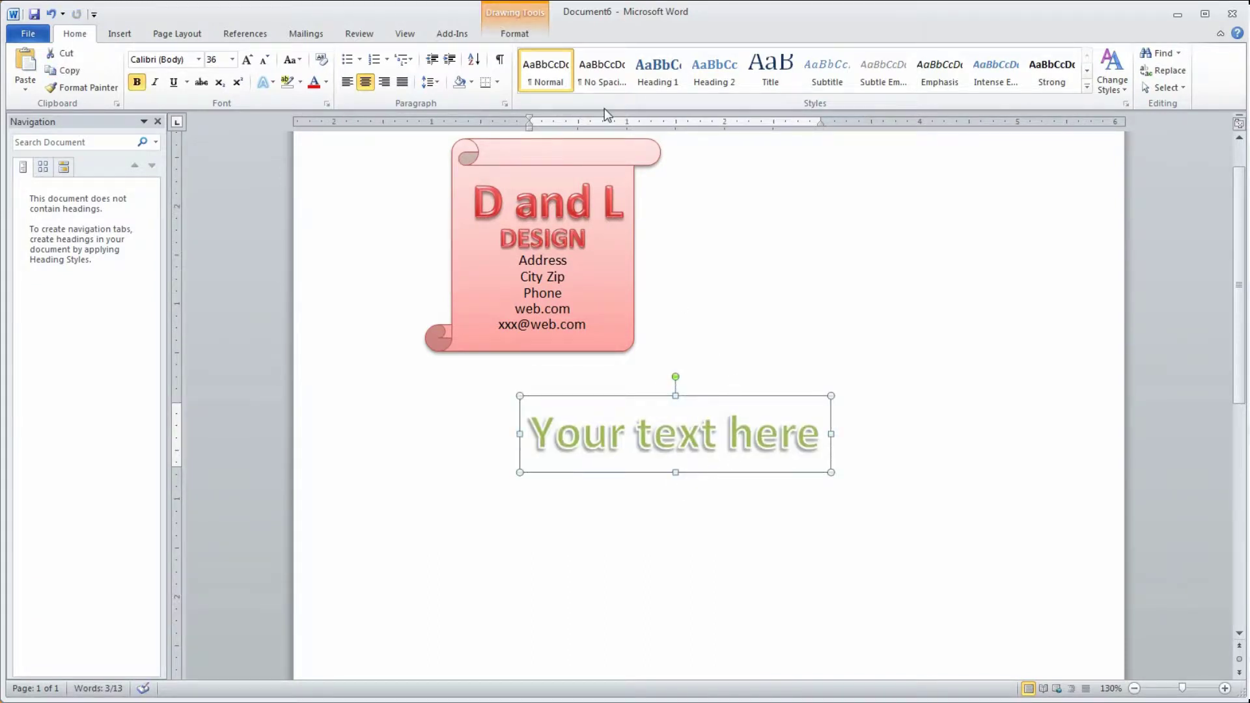
Draw a down ribbon banner about 3.7" wide and 2.06" high below the green WordArt
left_click(529, 17)
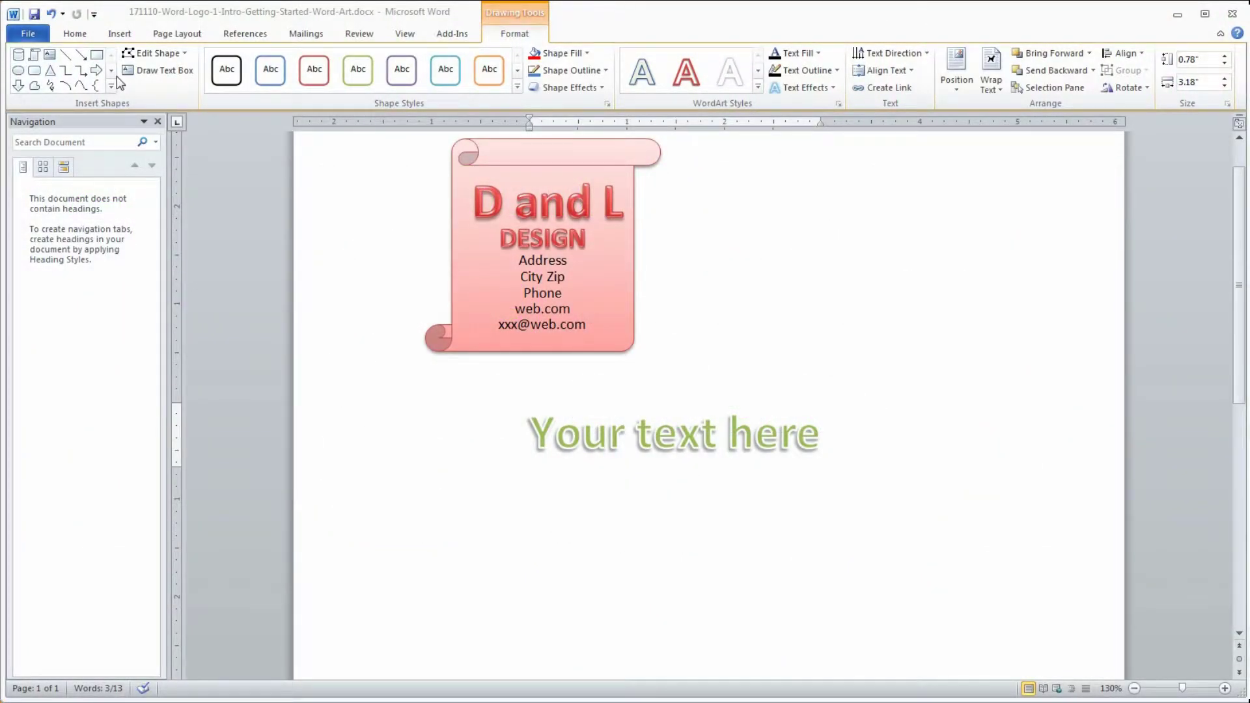
scroll(116, 71, "down", 3)
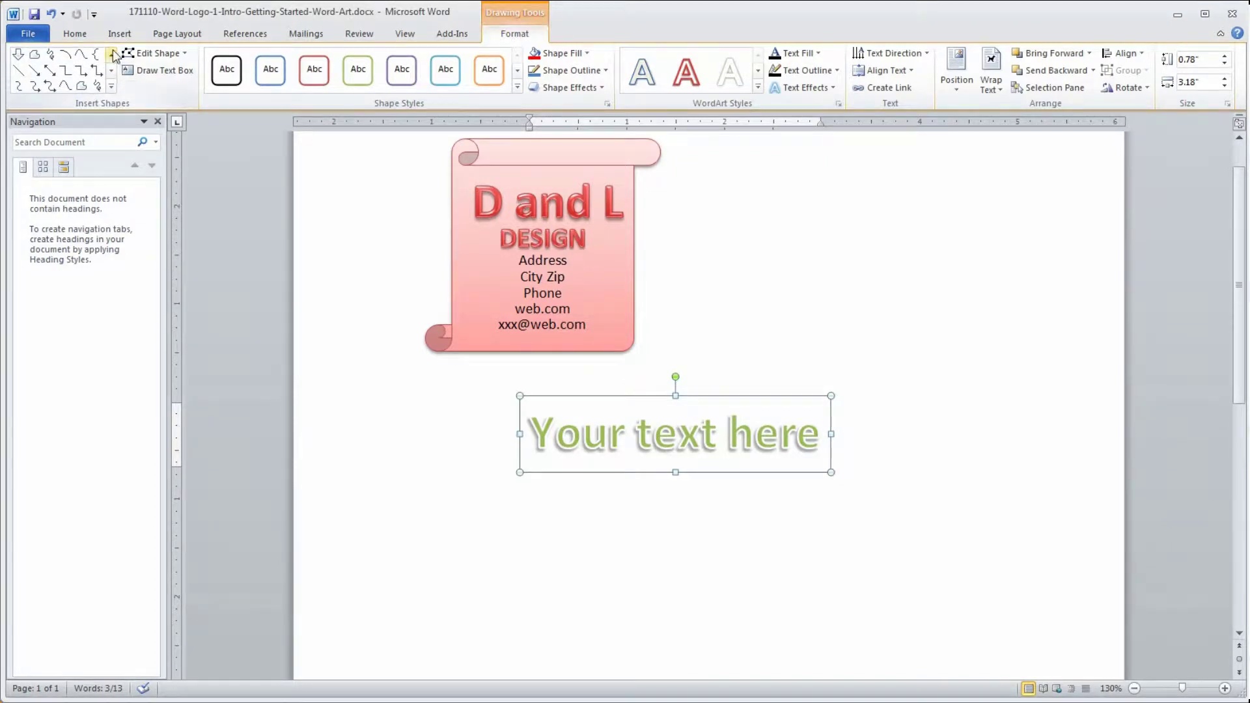
left_click(112, 88)
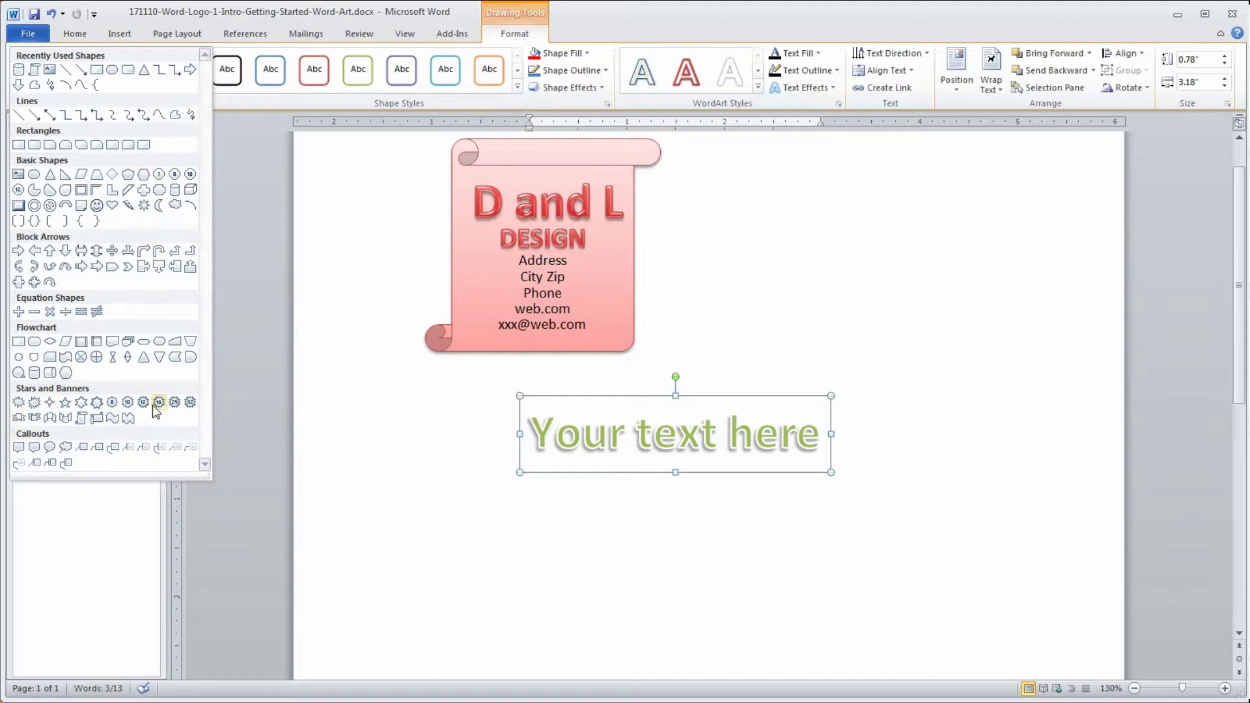
left_click(36, 420)
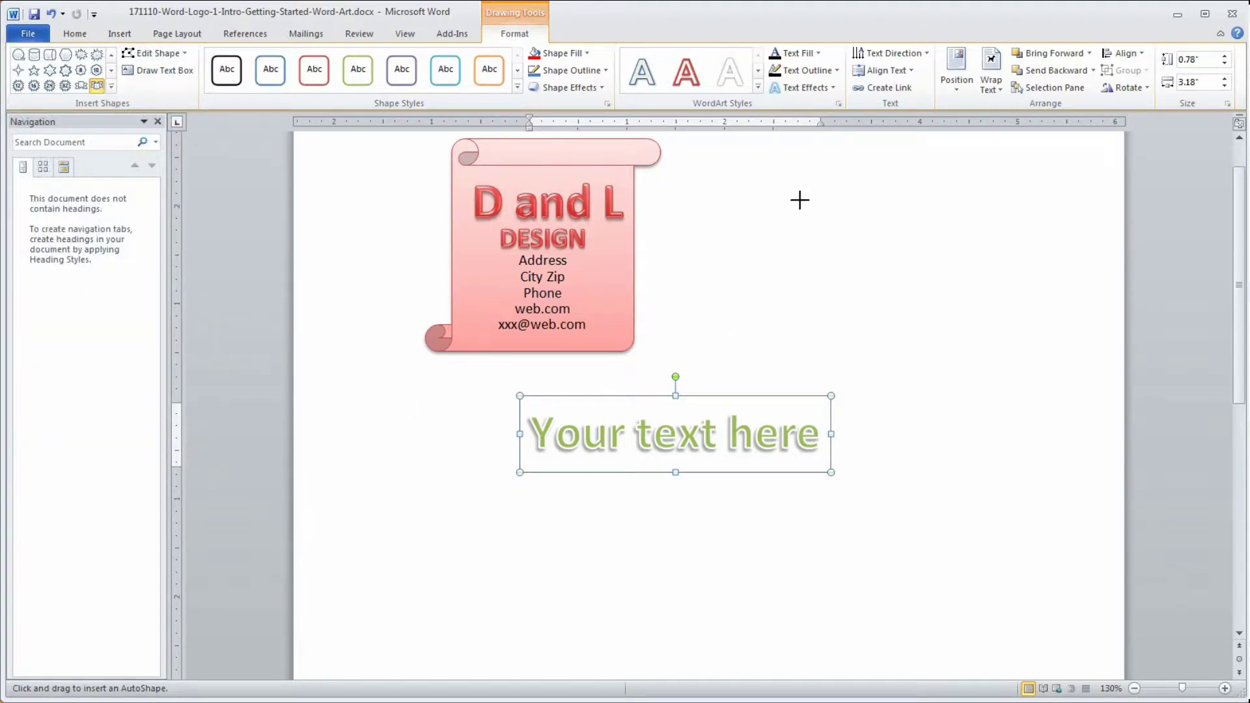
scroll(788, 258, "down", 2)
scroll(788, 258, "down", 1)
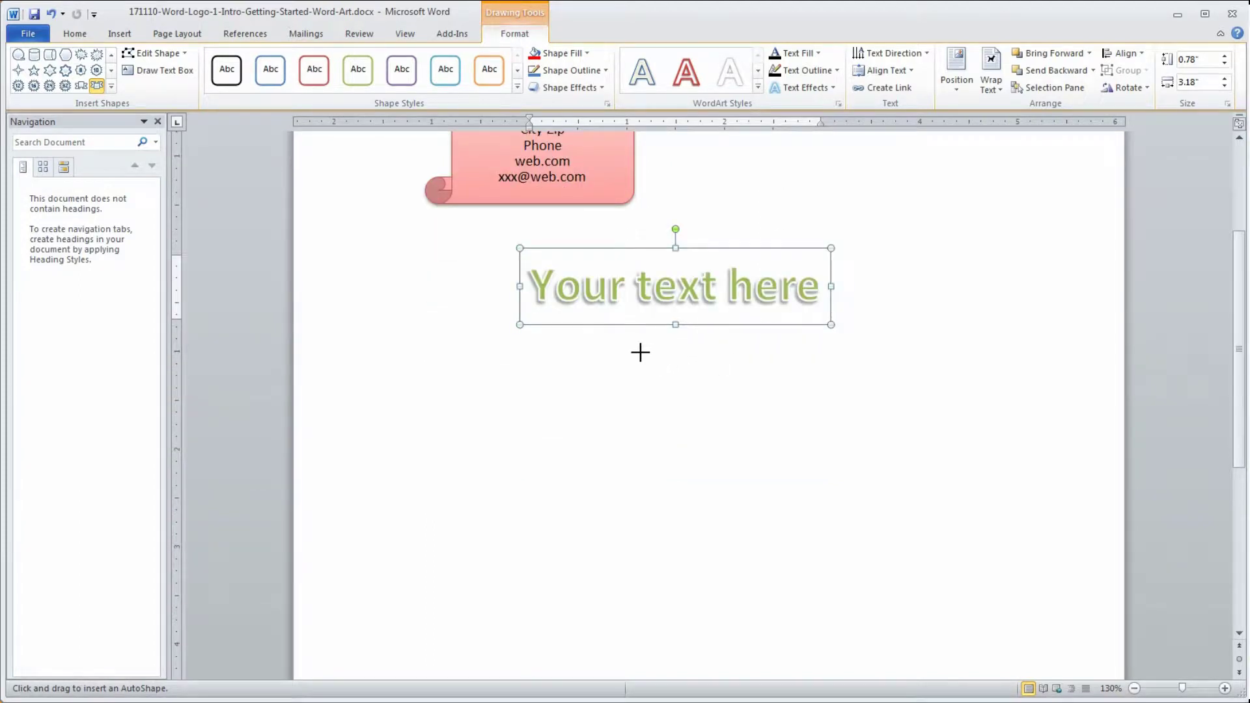
left_click_drag(634, 343, 993, 545)
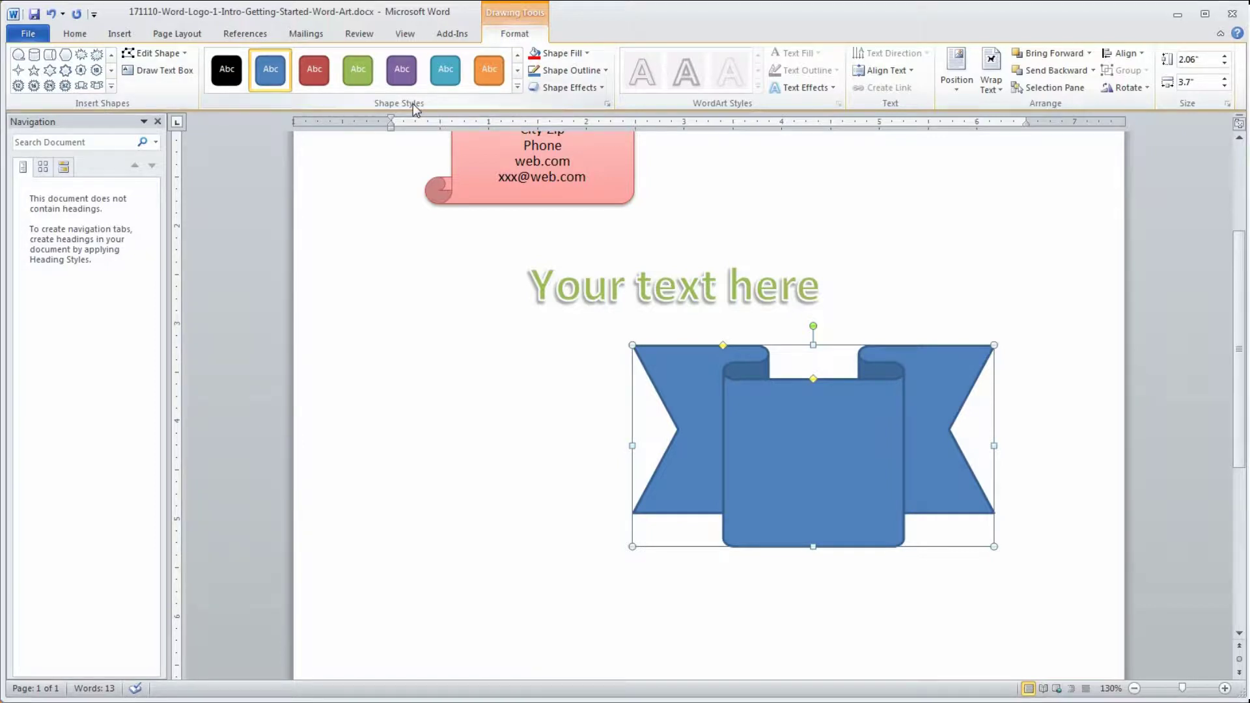
Try the purple and teal gradient shape styles on the ribbon banner, finishing with the orange one
left_click(517, 86)
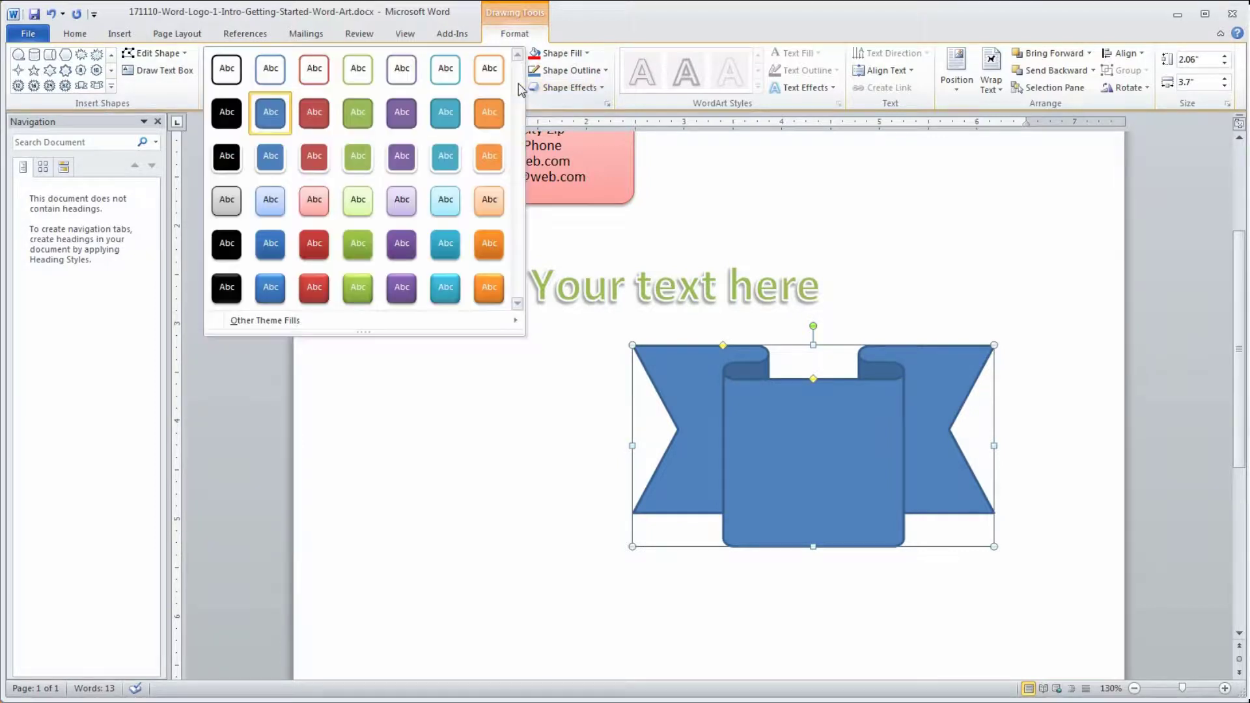
left_click(400, 250)
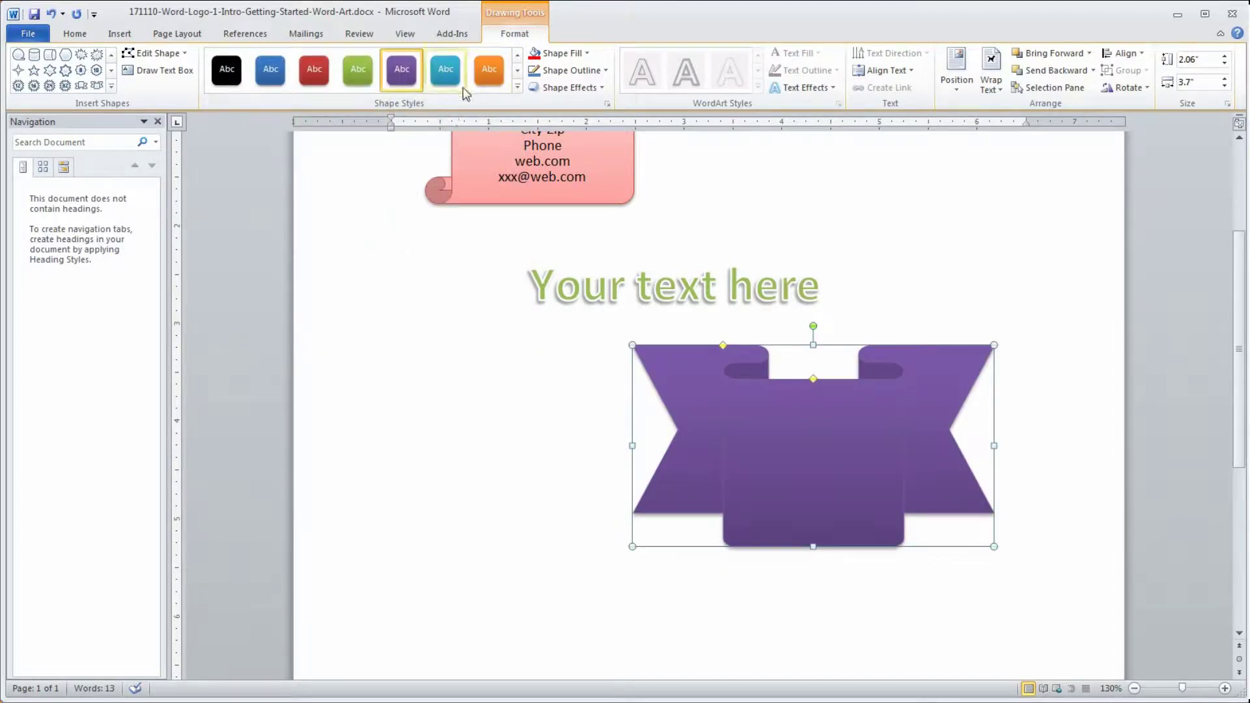
left_click(449, 73)
left_click(494, 70)
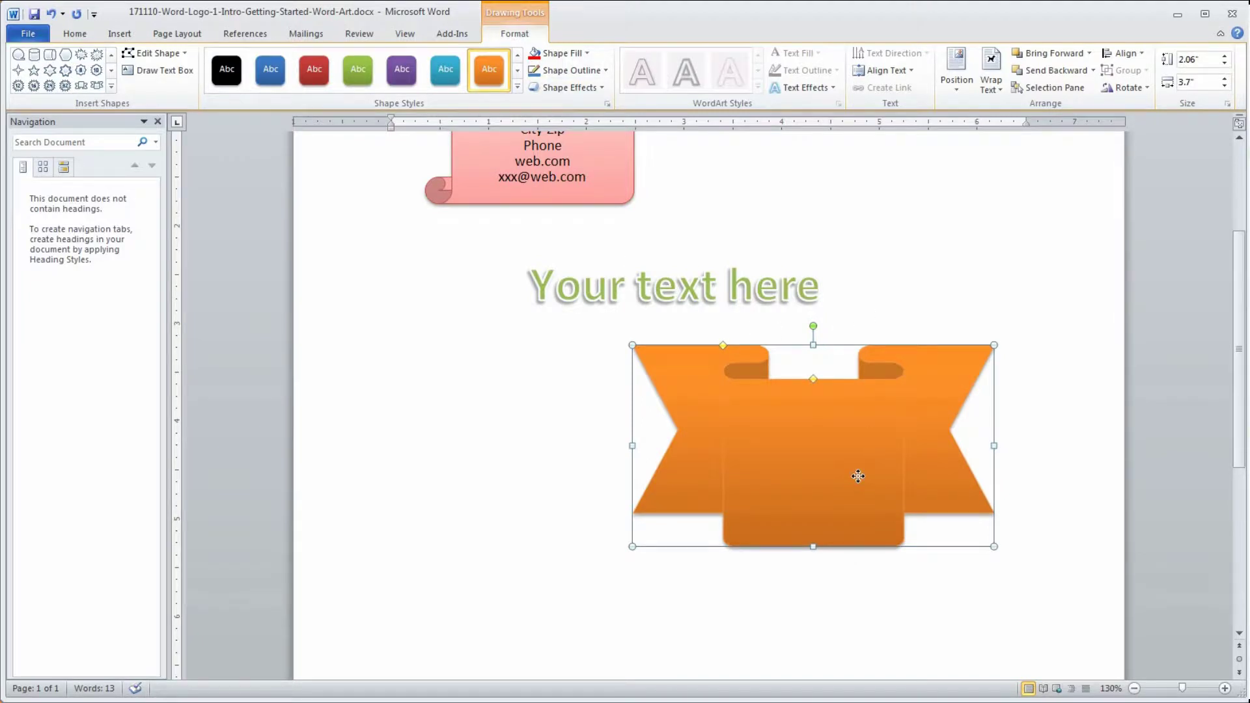
Add text to the ribbon banner by pasting the copied contact lines: Address, City, Zip, Phone and web.com
right_click(833, 433)
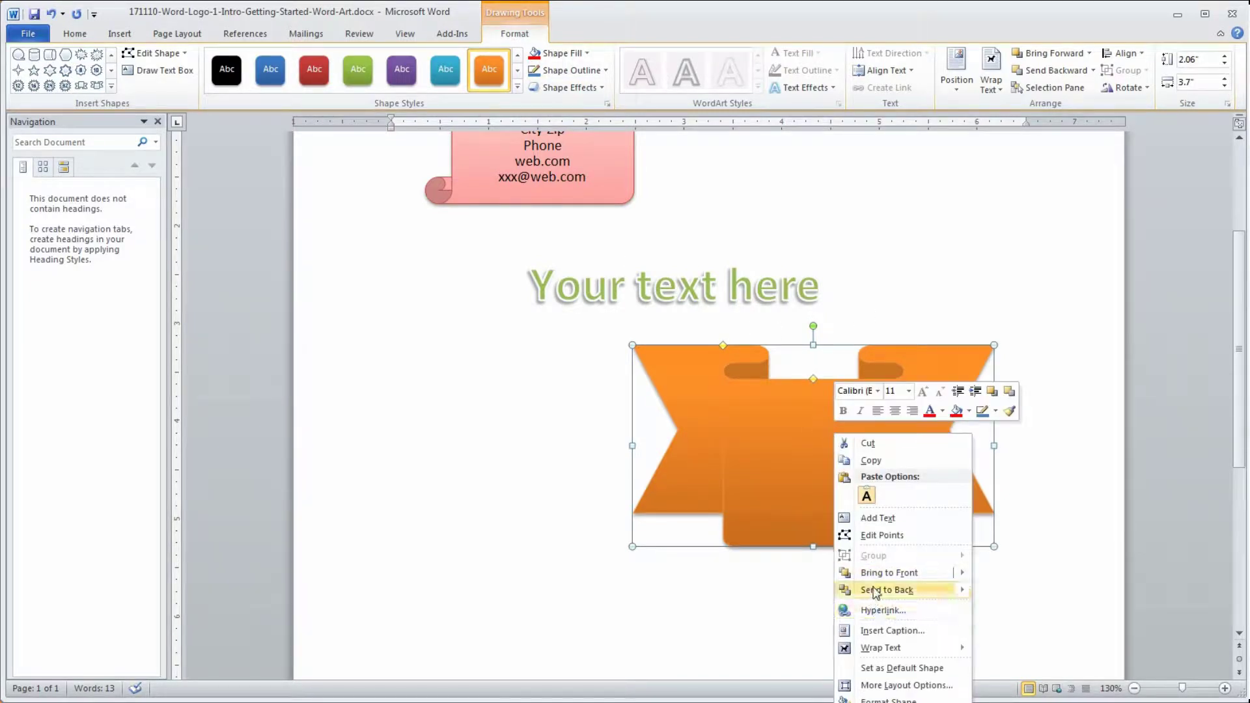
left_click(883, 517)
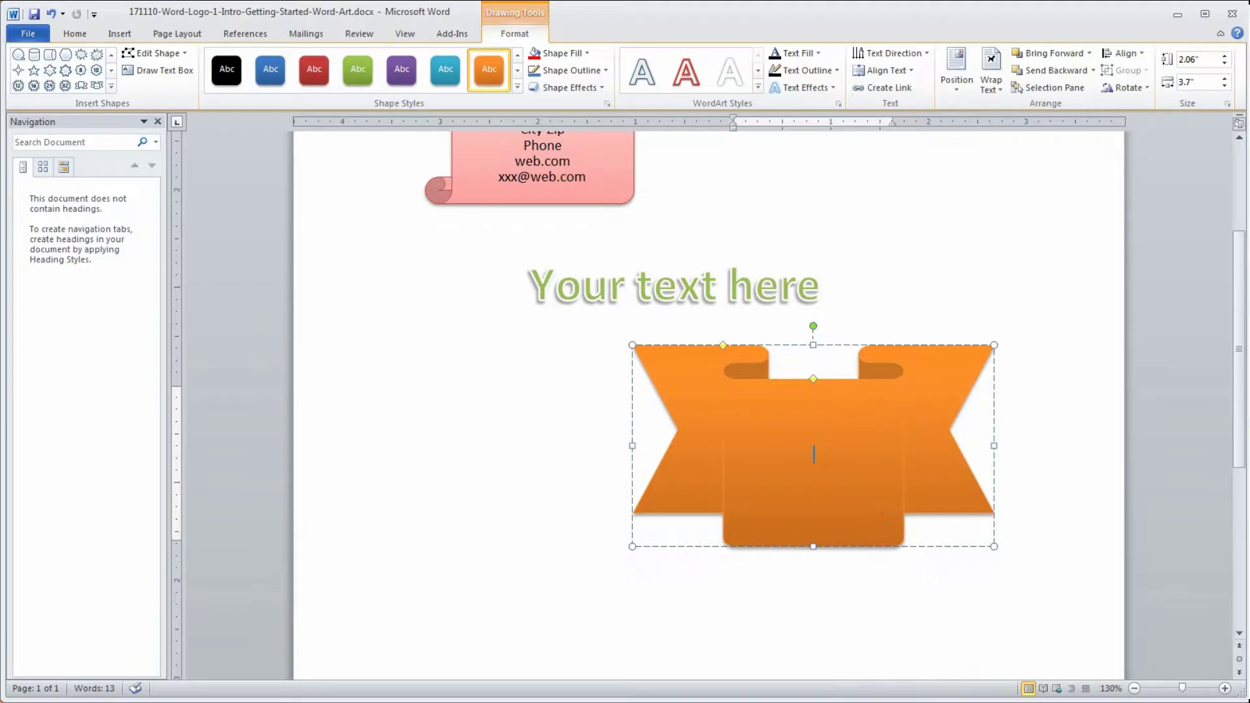
key("alt+Tab")
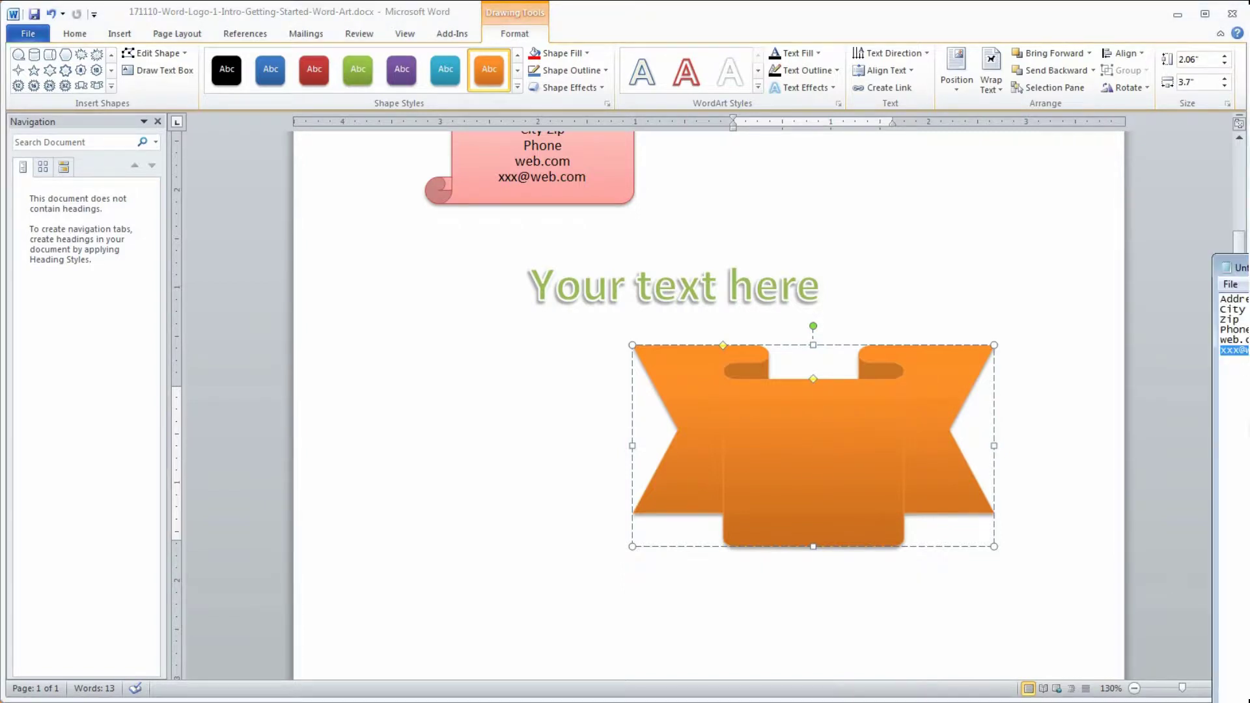
key("alt+Tab")
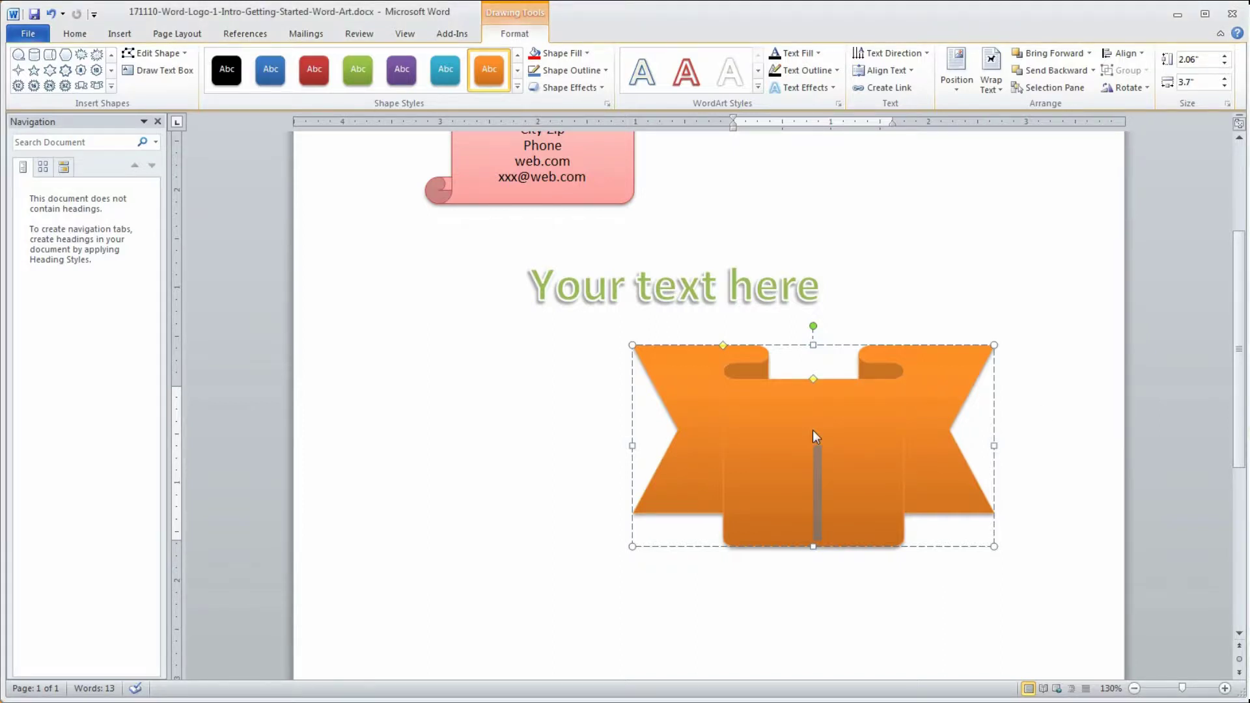
key("ctrl+v")
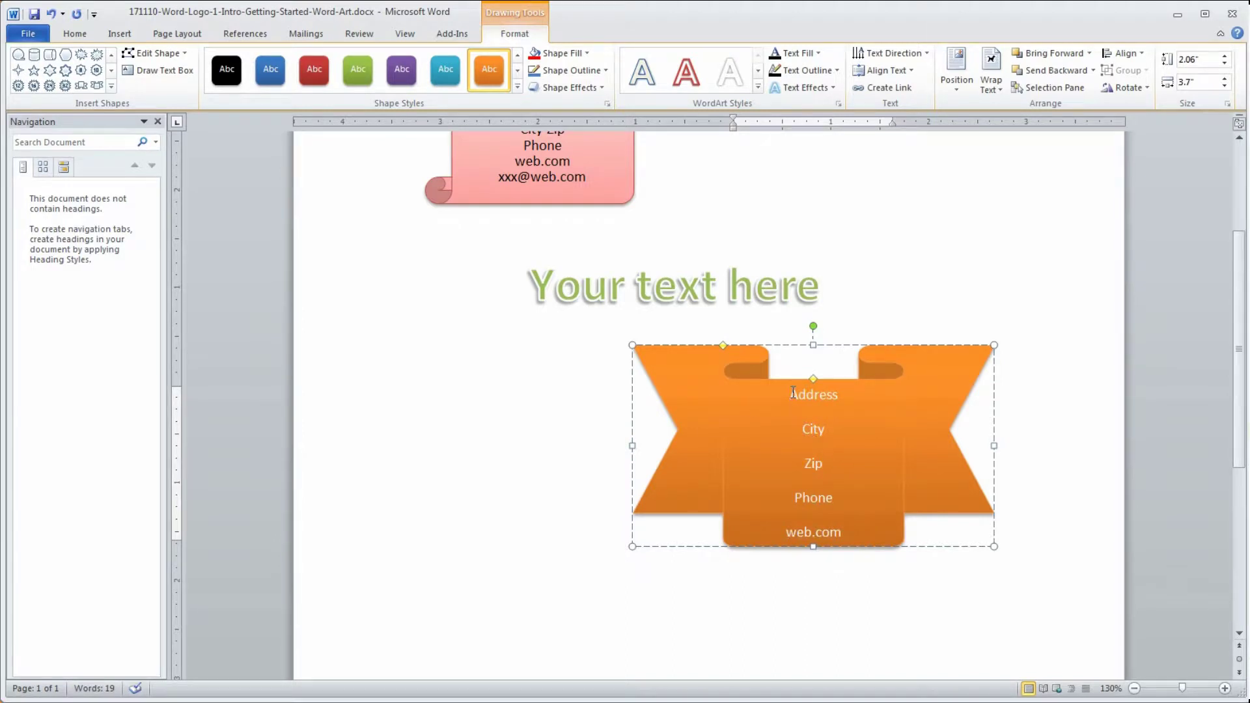
Set the text fill of all the contact lines in the ribbon to black, keeping the banner's orange style
left_click_drag(791, 393, 869, 533)
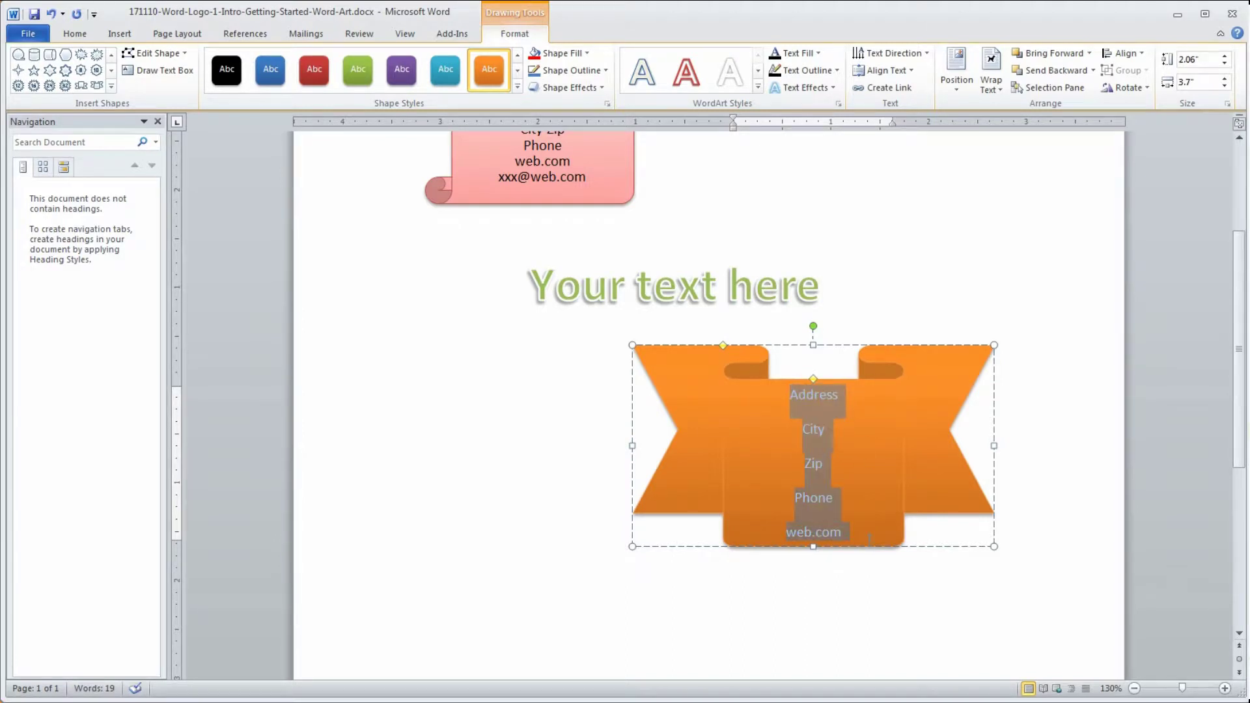
left_click(232, 84)
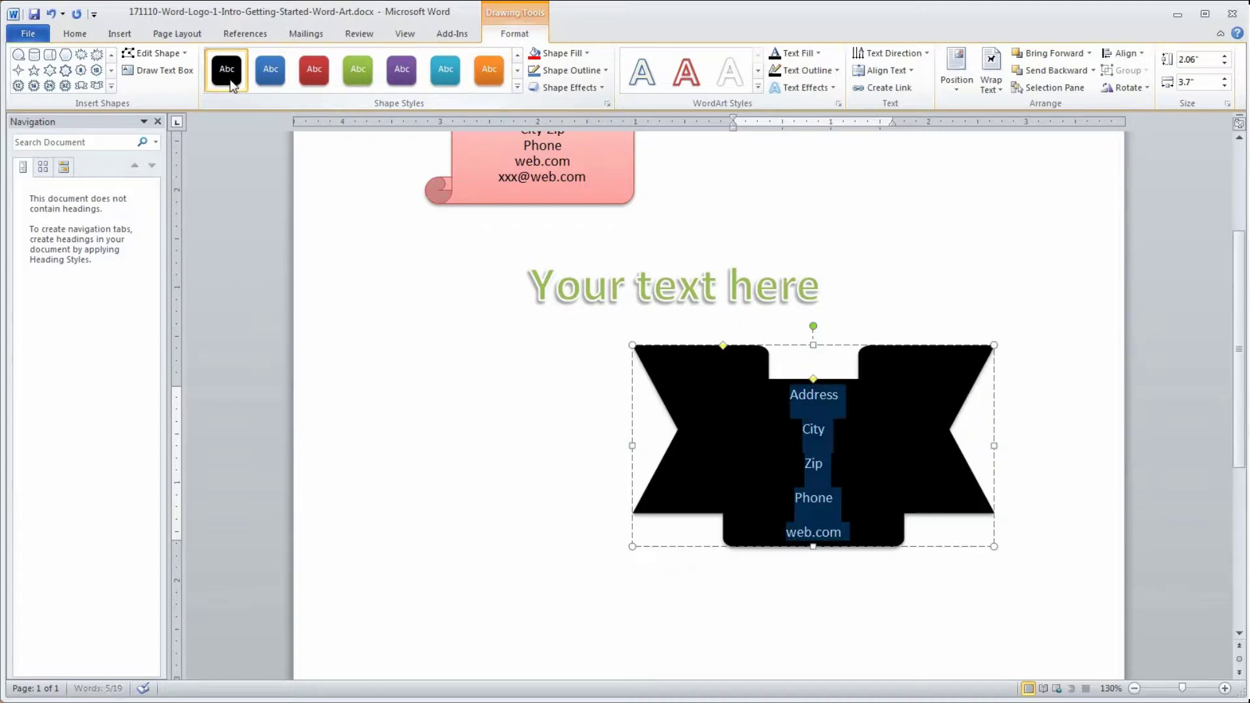
left_click(494, 77)
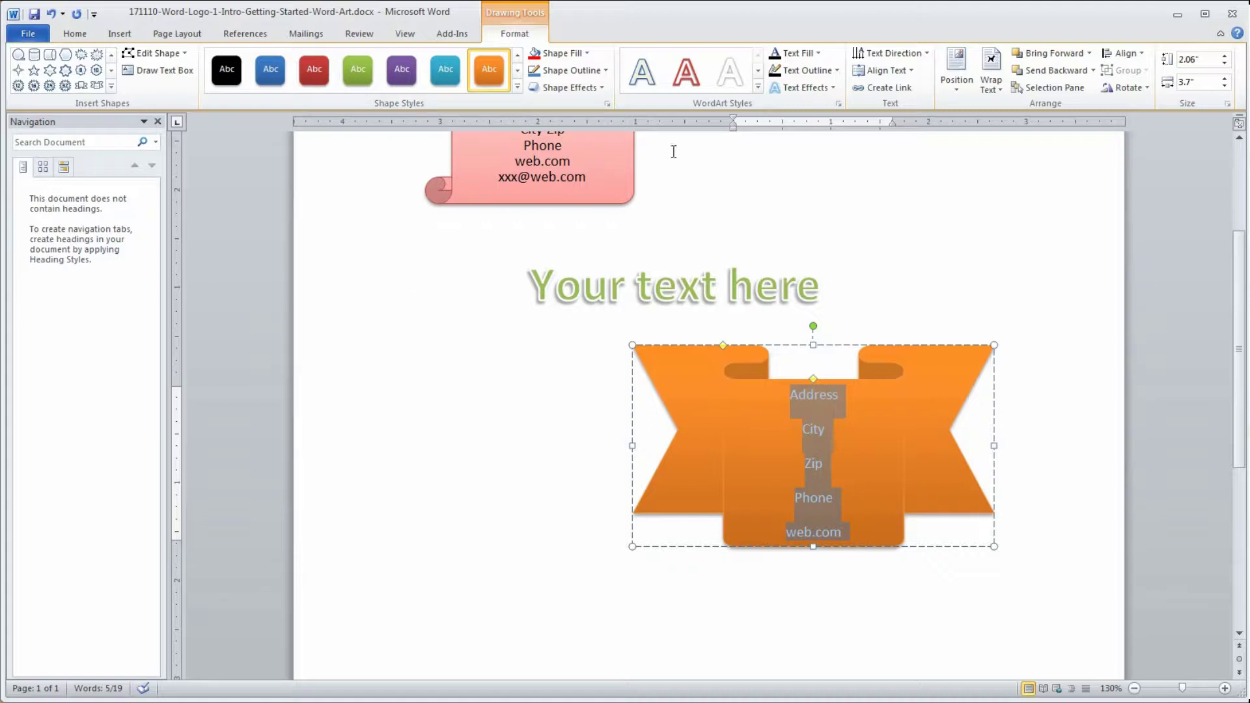
left_click(818, 54)
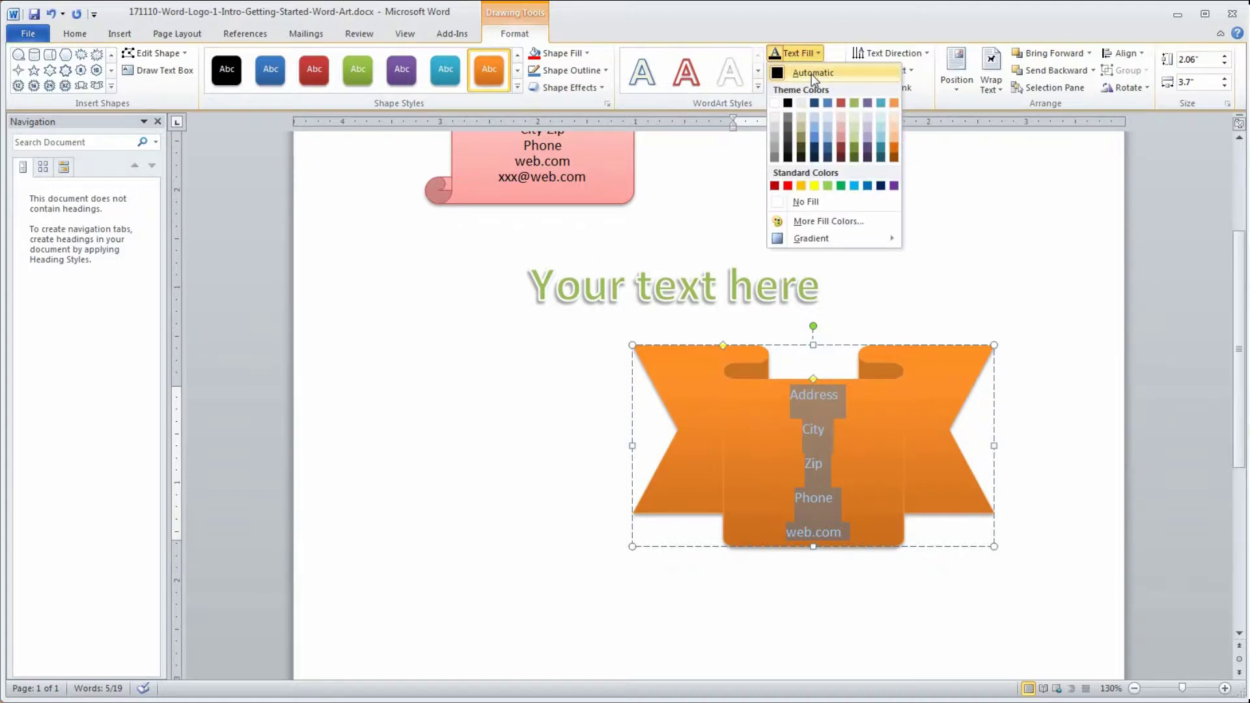
left_click(788, 103)
Set the Address to web.com lines in the ribbon to 0 spacing after and exactly 12 pt line spacing
left_click(789, 396)
left_click_drag(789, 396, 846, 519)
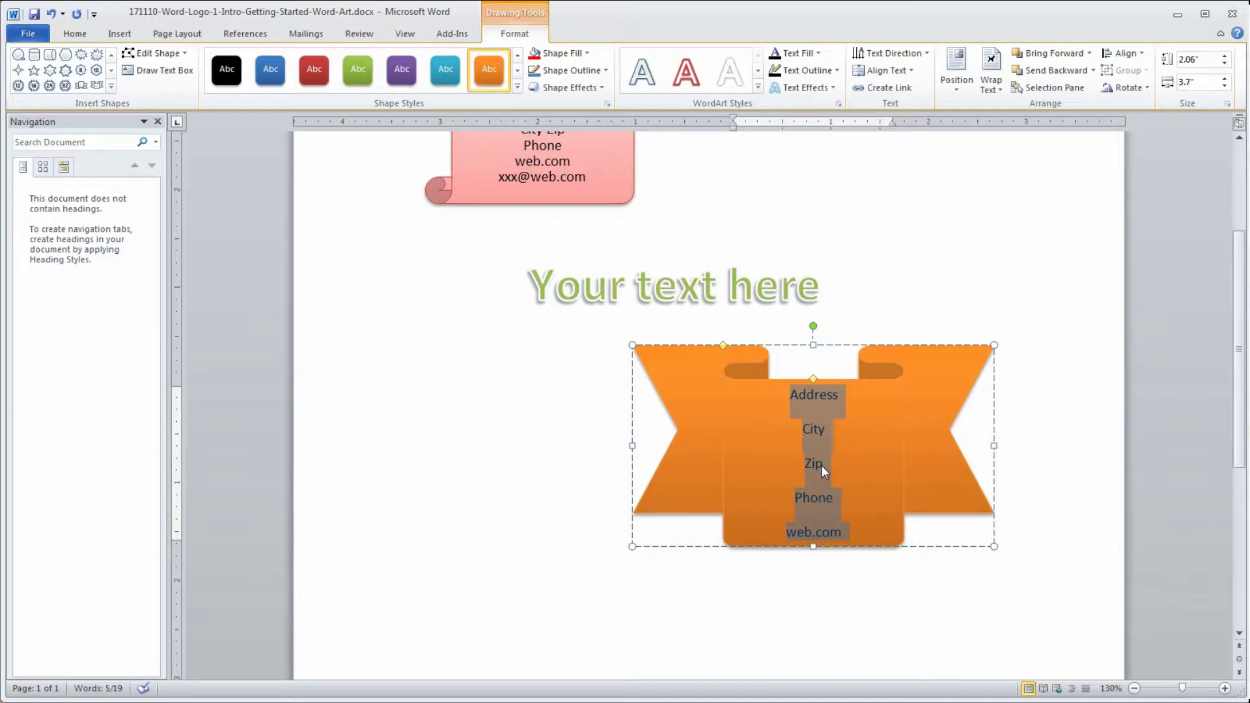
left_click(74, 39)
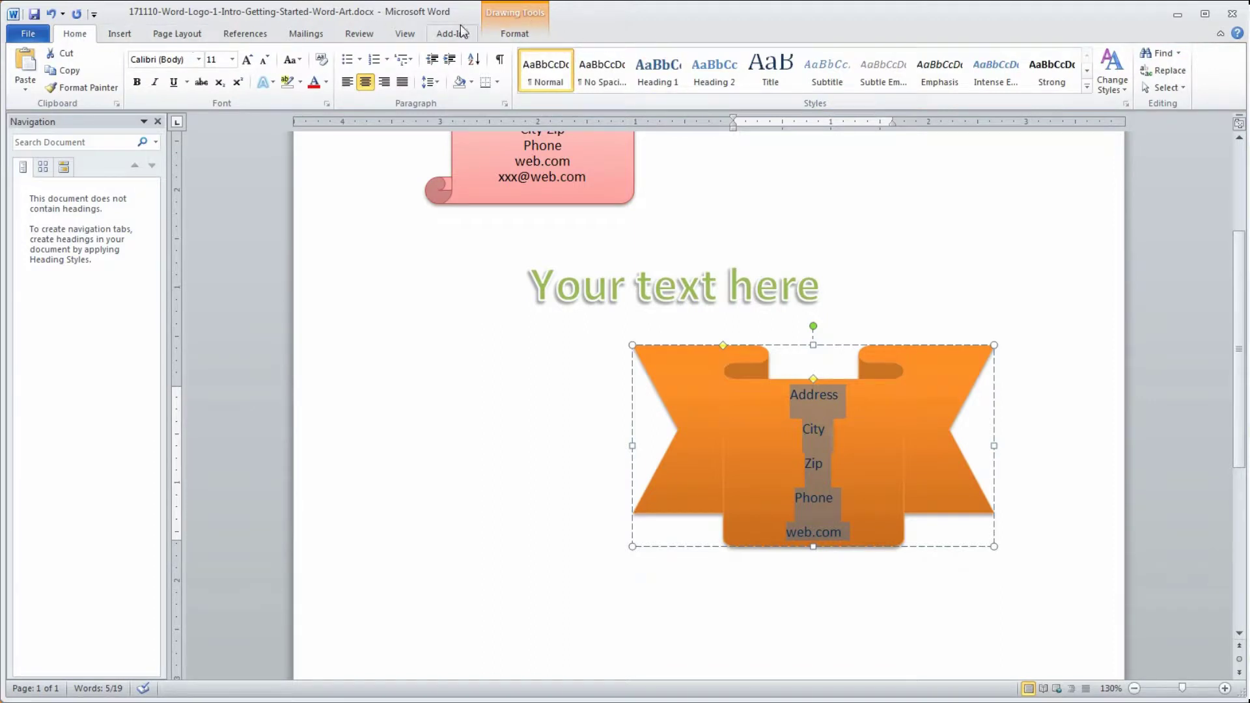
left_click(440, 86)
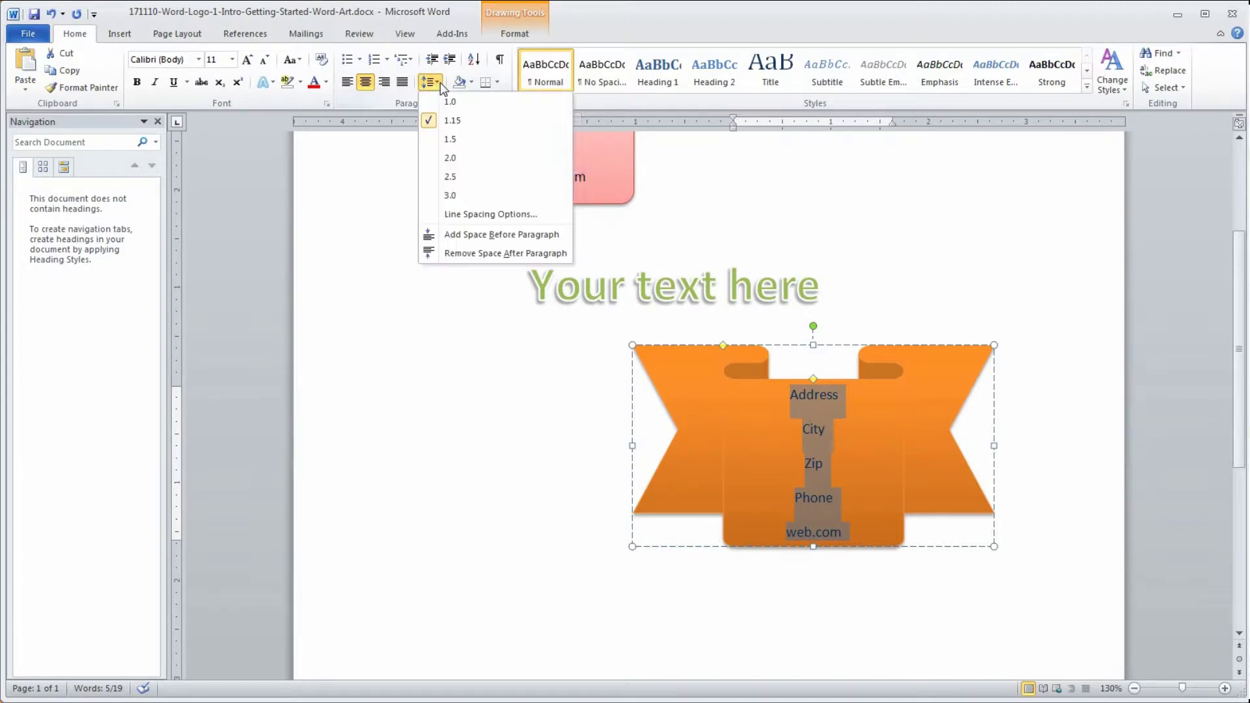
left_click(476, 215)
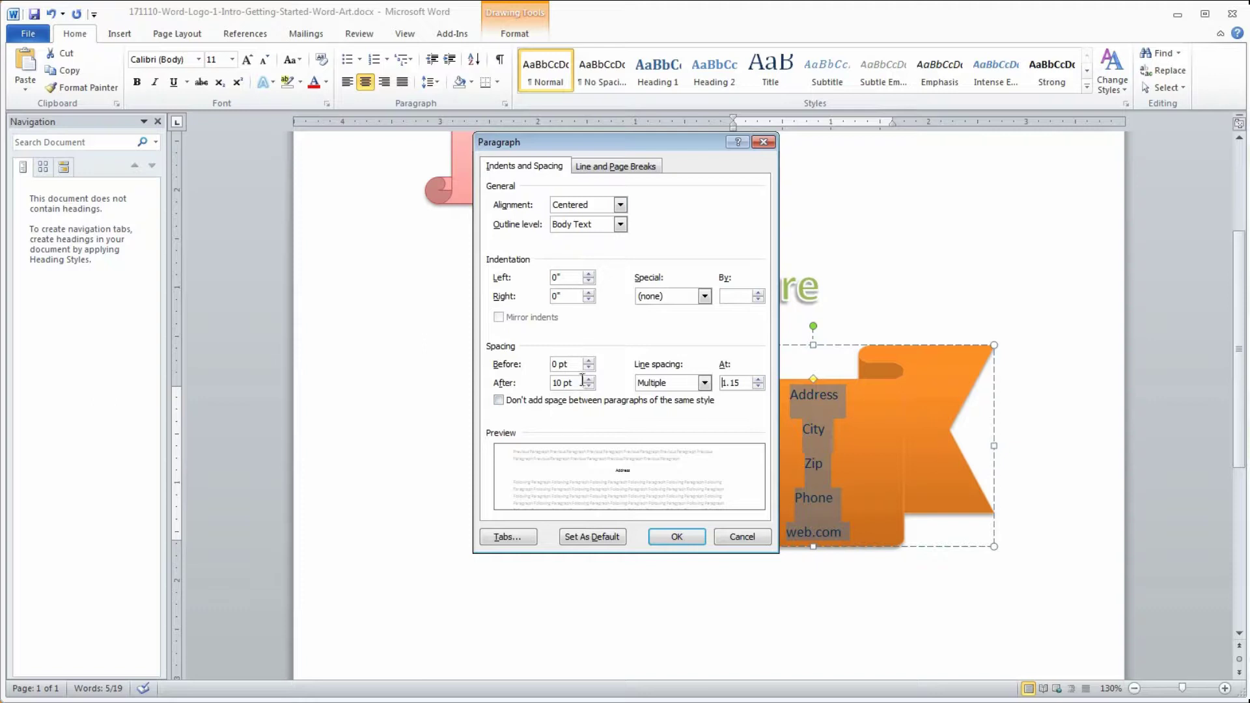
left_click_drag(582, 382, 557, 382)
type("0")
left_click(706, 383)
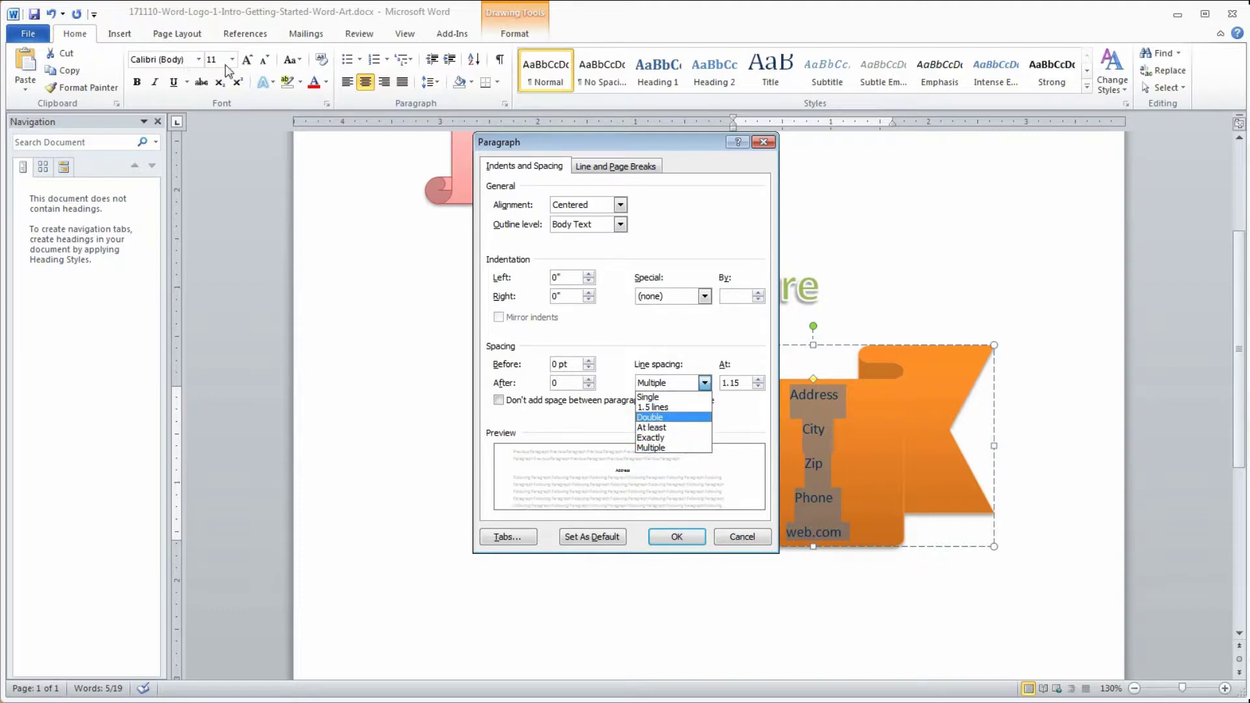
left_click(664, 438)
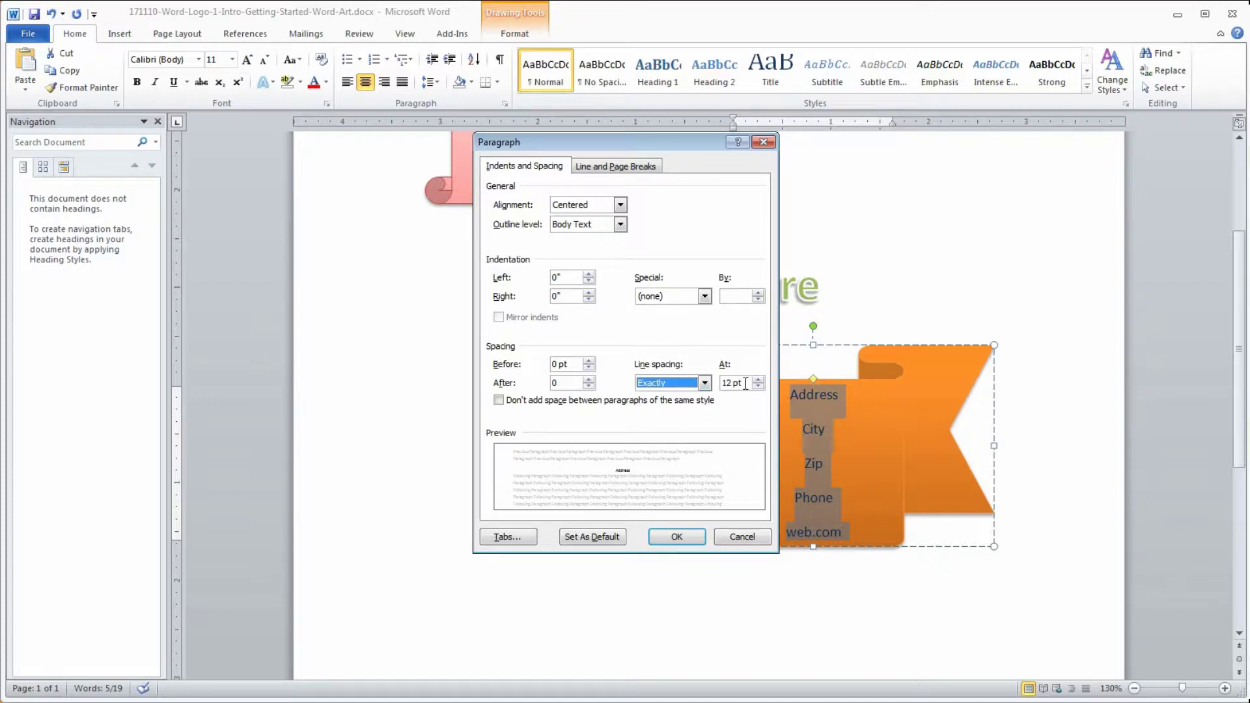
left_click(691, 538)
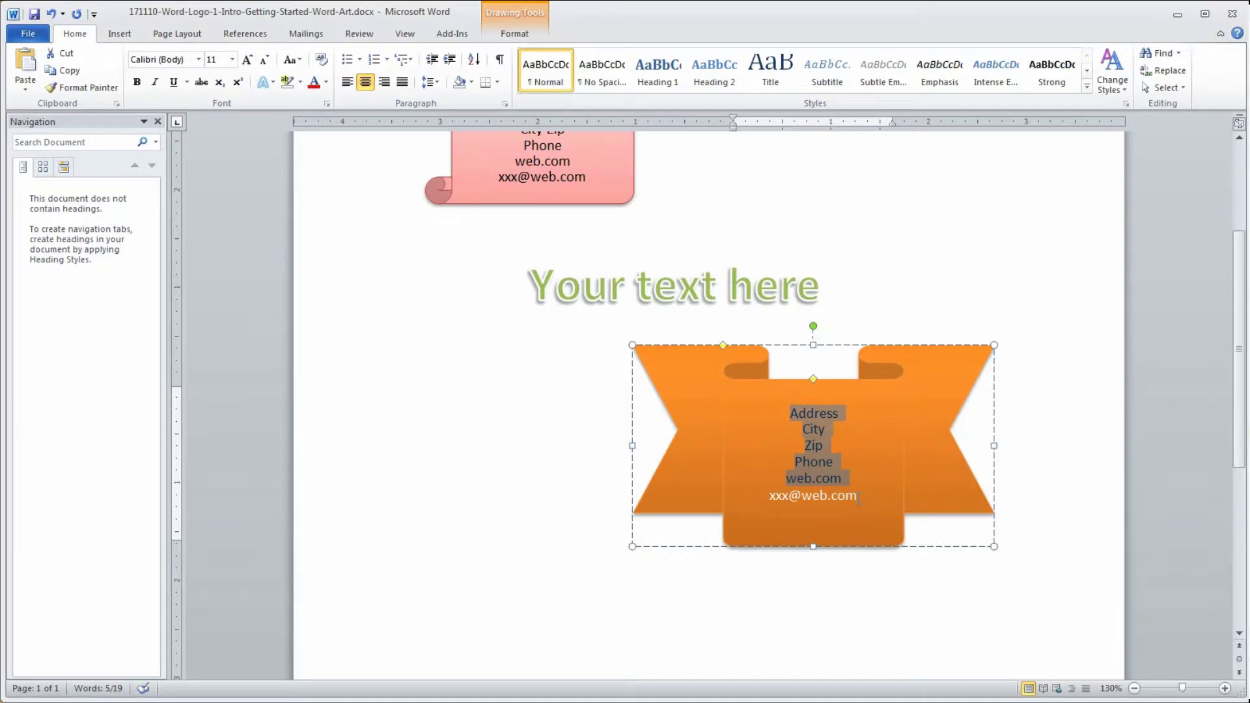
Set the font colour of all the ribbon's contact lines, including the e-mail line, to Automatic
left_click(863, 494)
left_click_drag(862, 495, 792, 414)
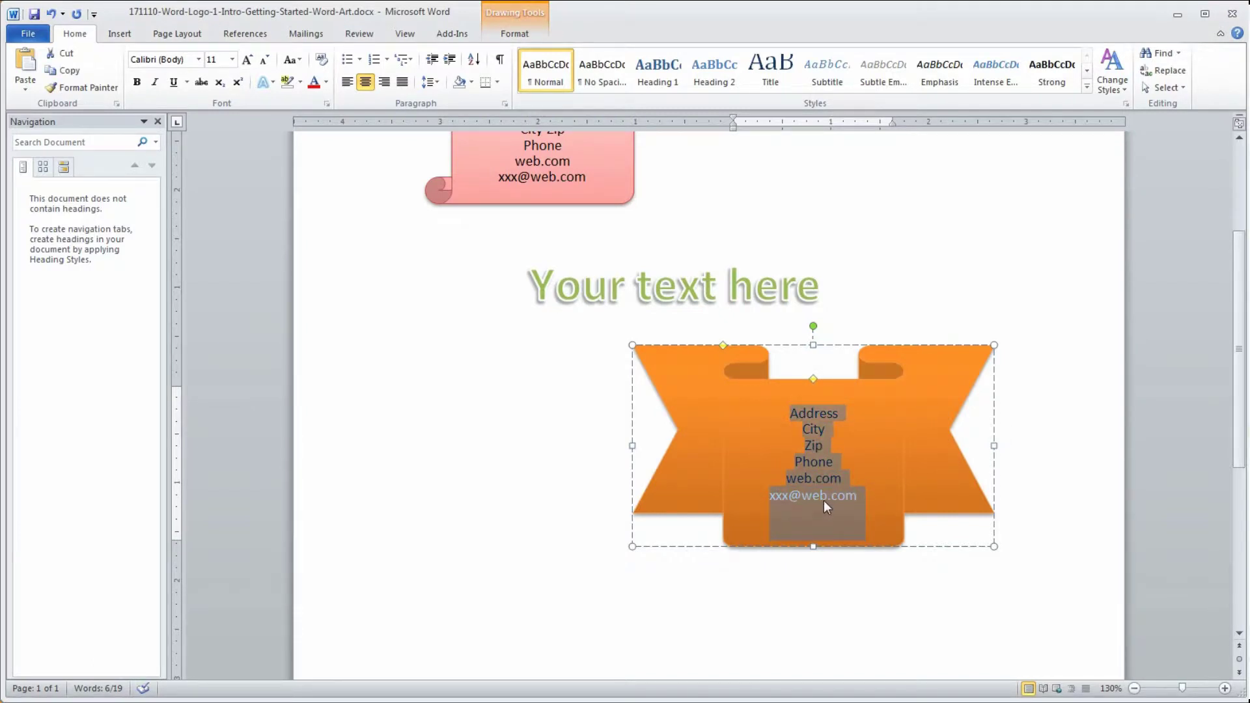
left_click(326, 82)
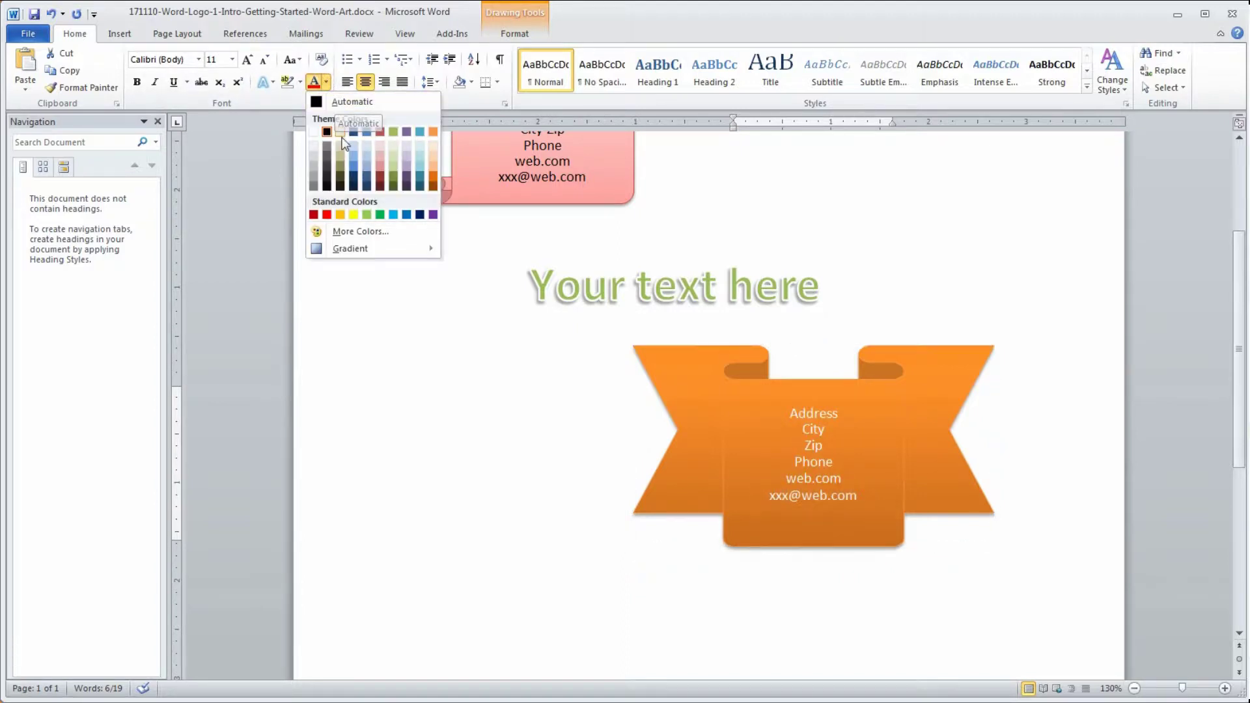
left_click(338, 103)
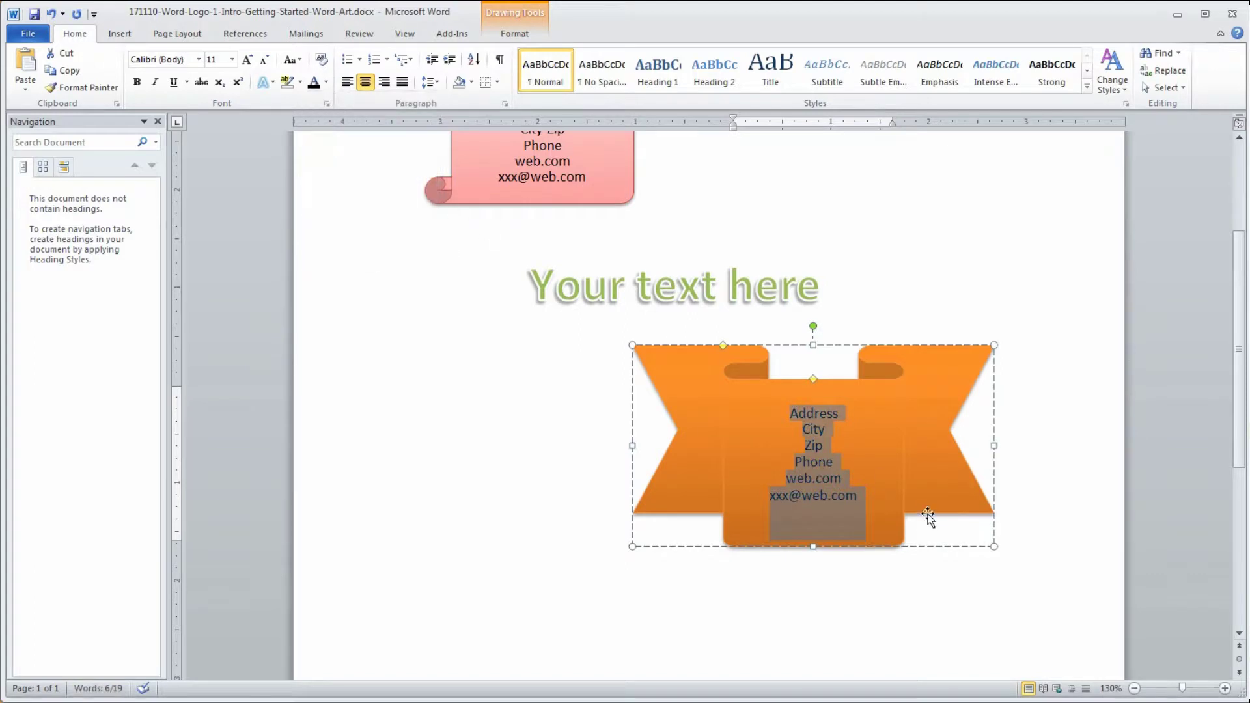
left_click(881, 562)
Insert blank lines above Address to push the contact lines lower in the ribbon banner
left_click(792, 412)
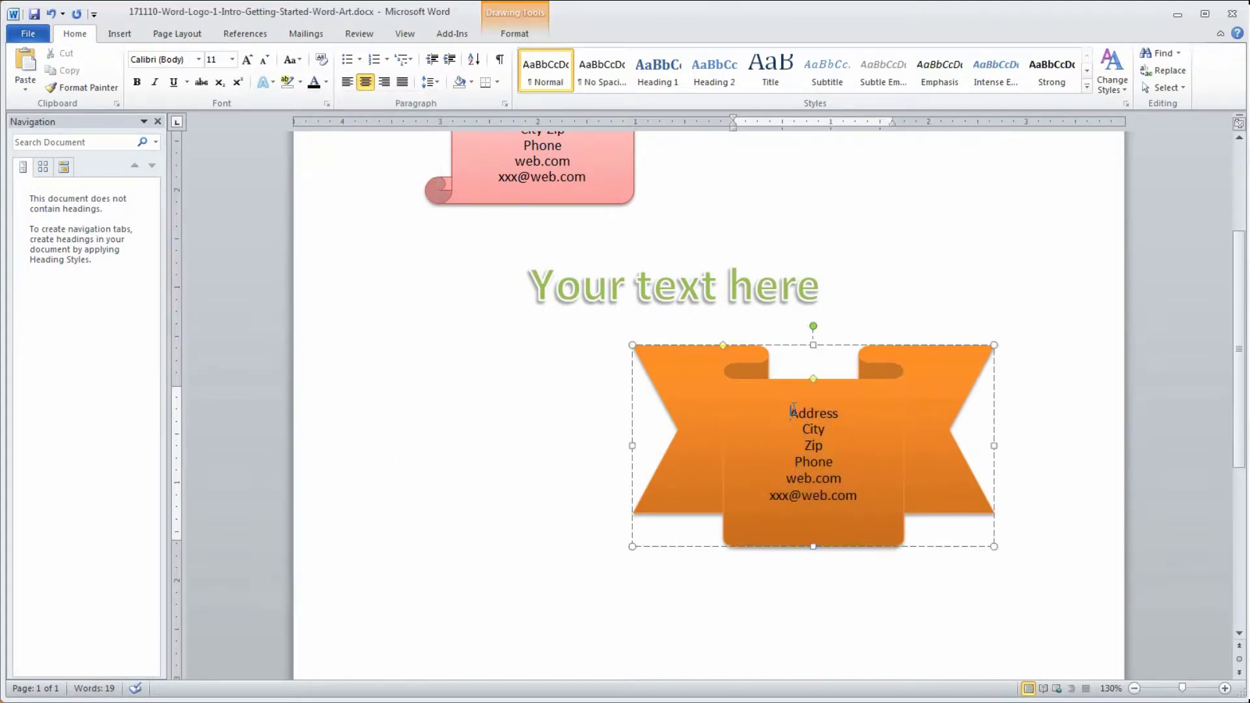
key("Return")
key("Return")
key("Return")
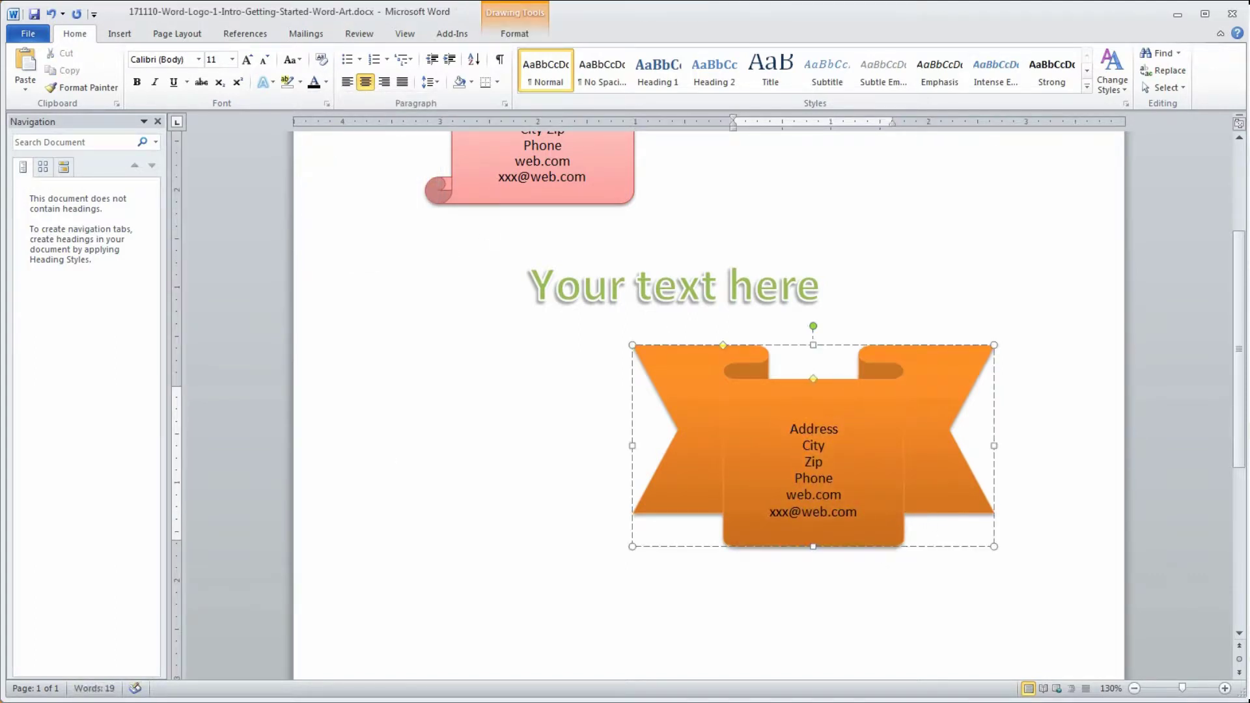
left_click(905, 604)
left_click(796, 415)
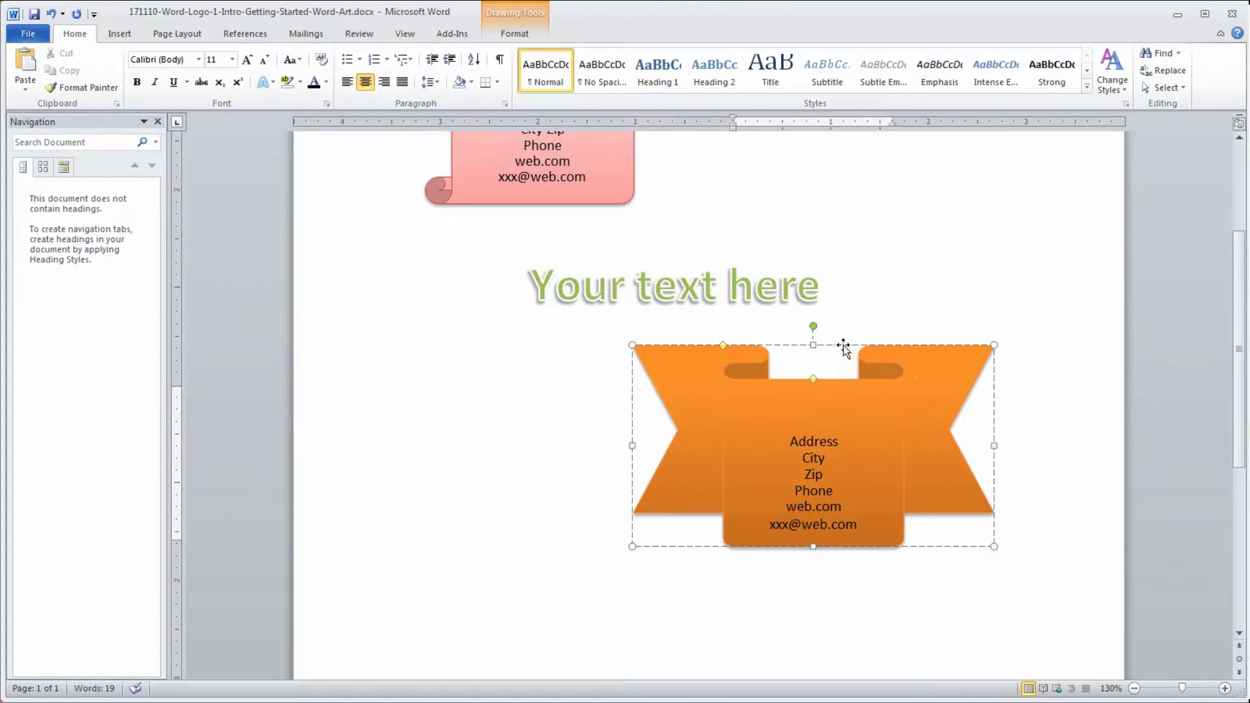
Stretch the ribbon banner upward to about 2.72" high and move the green WordArt up and left, clear of it
left_click_drag(812, 345, 813, 280)
left_click(902, 594)
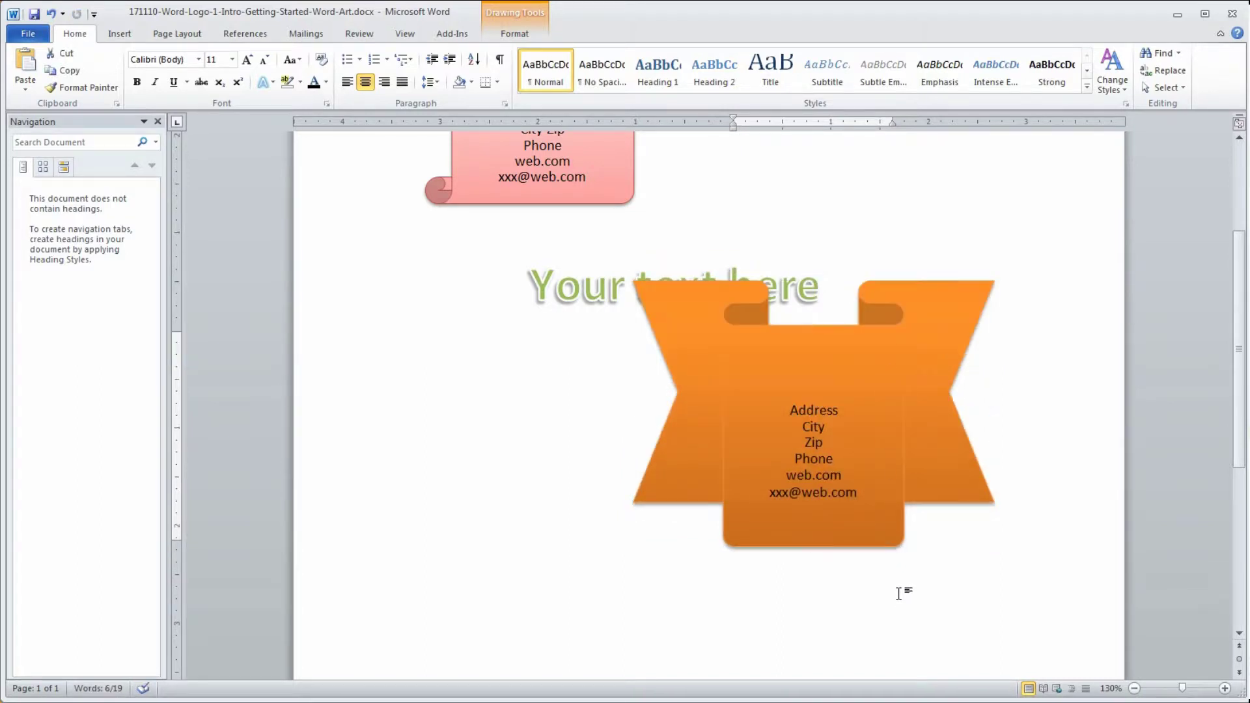
left_click(615, 276)
left_click_drag(628, 249, 446, 226)
left_click(867, 630)
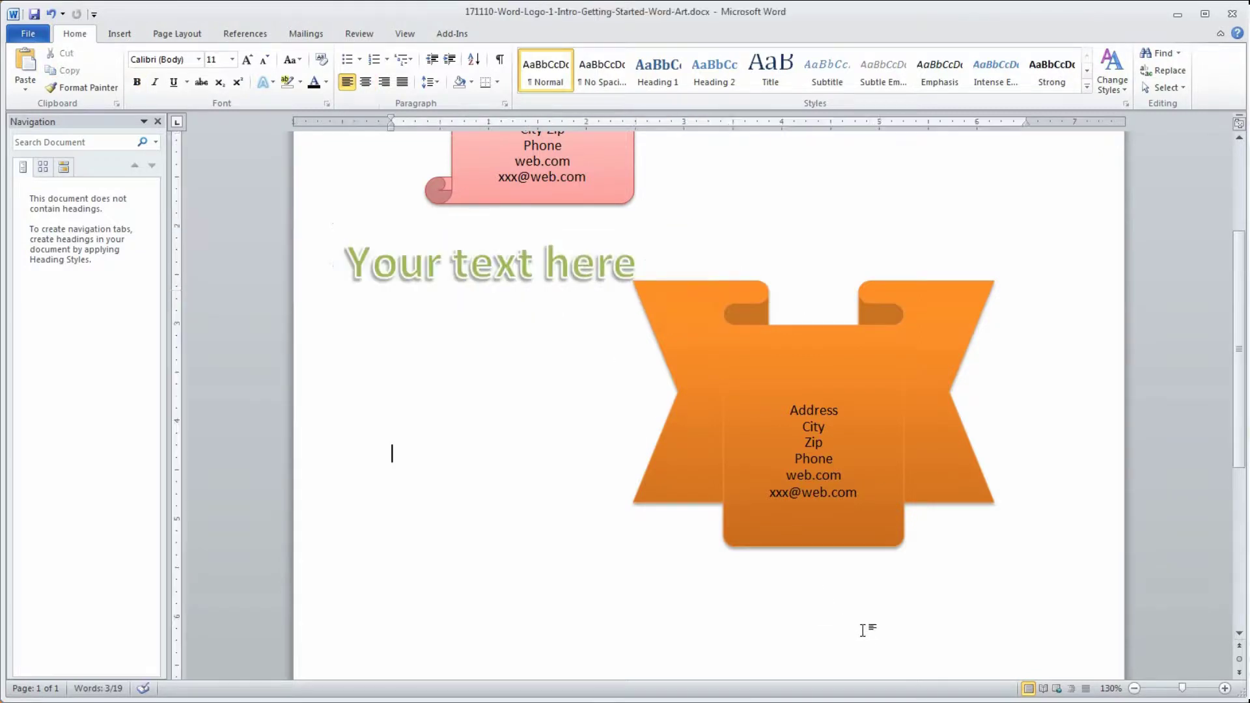
Insert blank lines below the e-mail line at the end of the ribbon's contact text
left_click(864, 490)
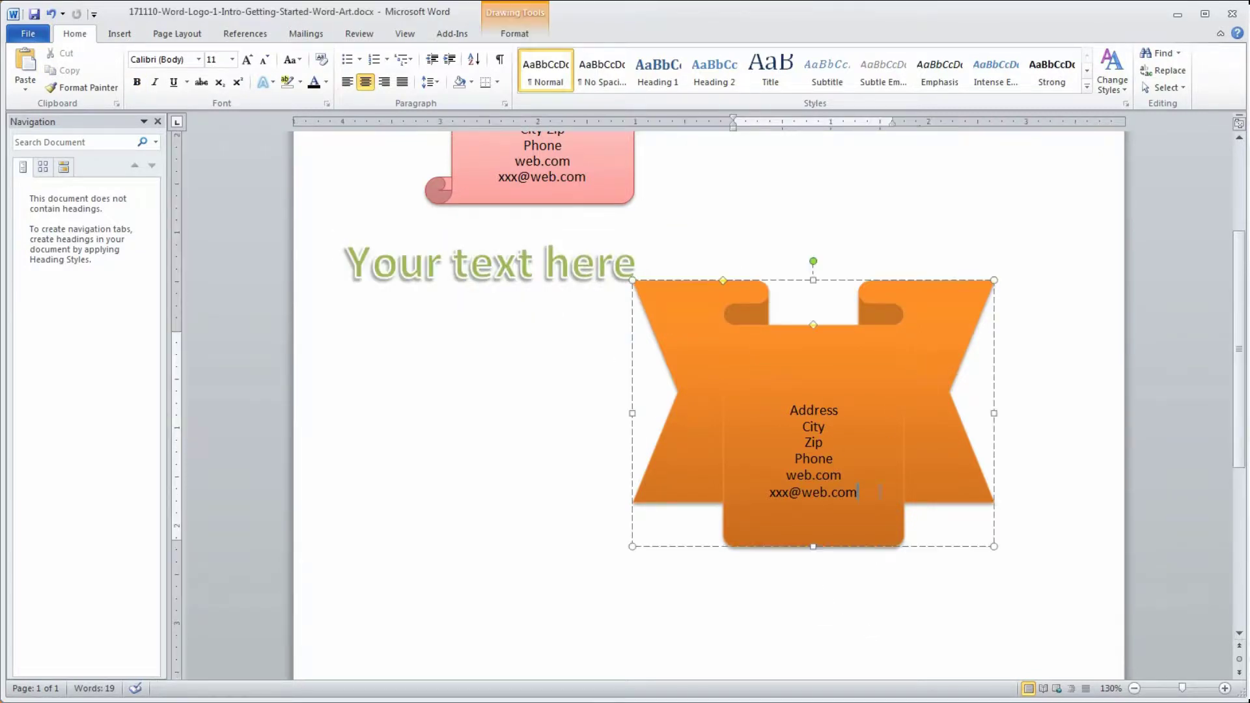
key("Return")
key("Return")
key("Return")
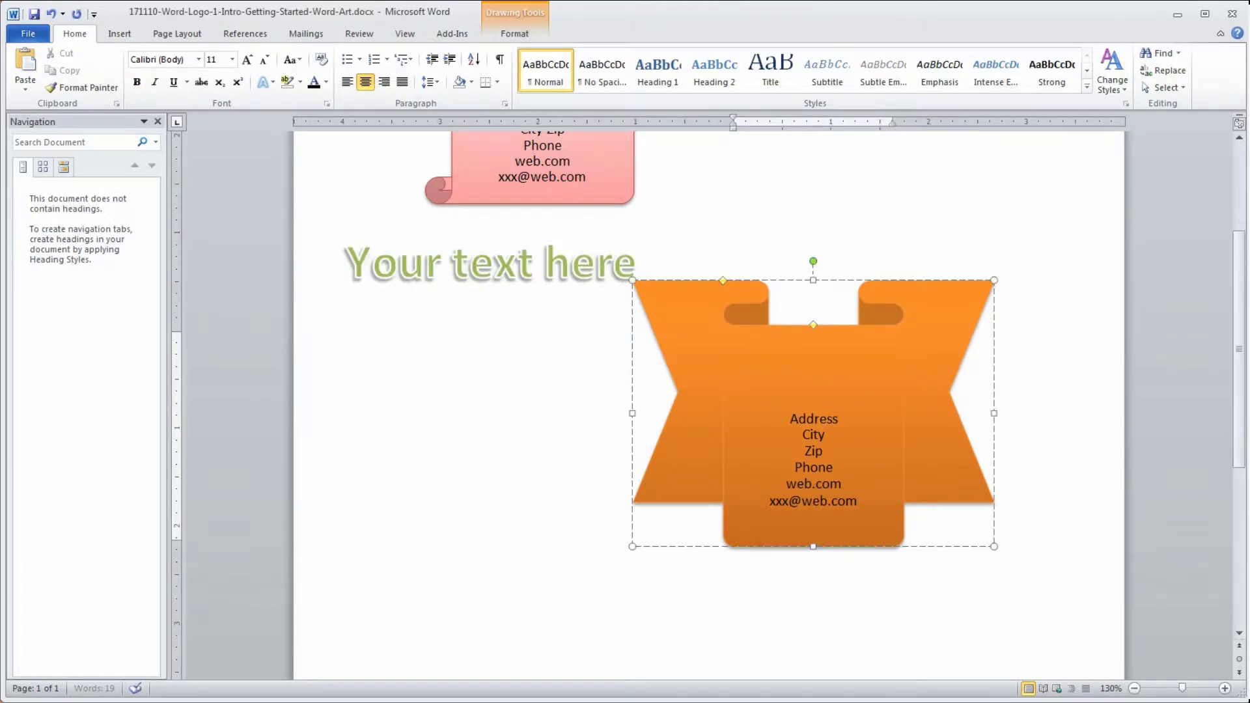
left_click(904, 579)
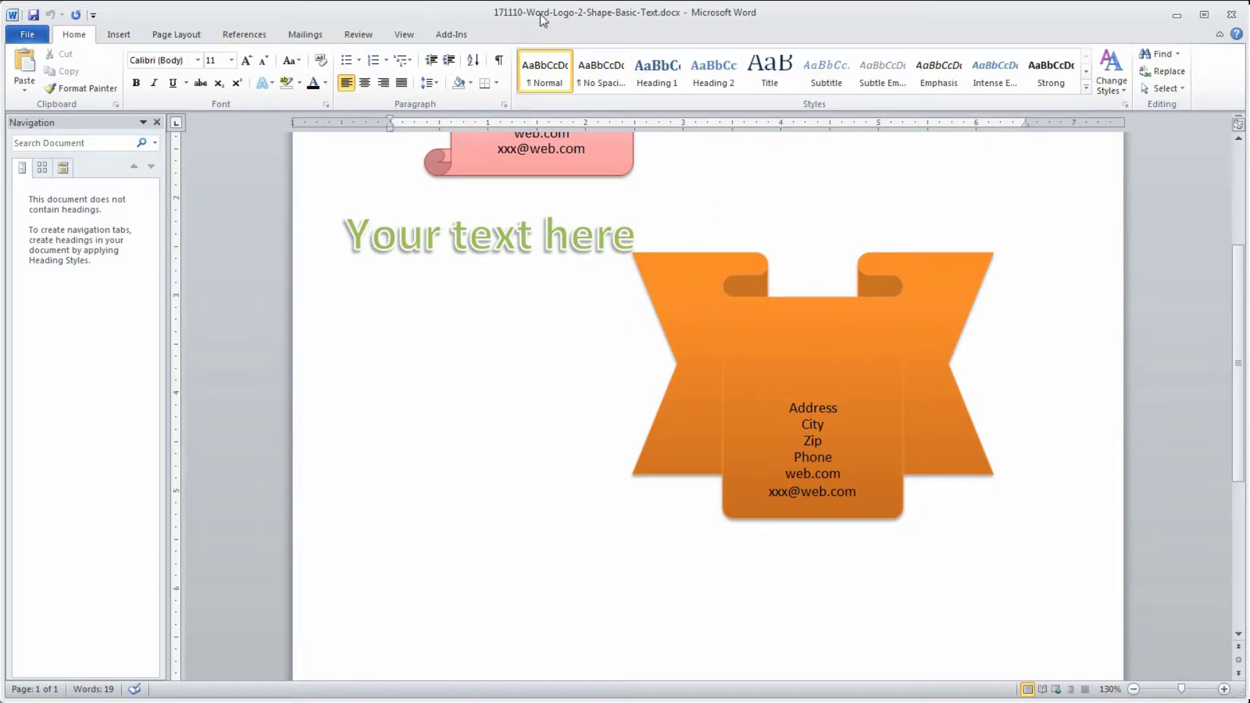
Edit the ribbon banner's points, pulling the inner notch of its left tail outward to make it shallower
left_click(843, 335)
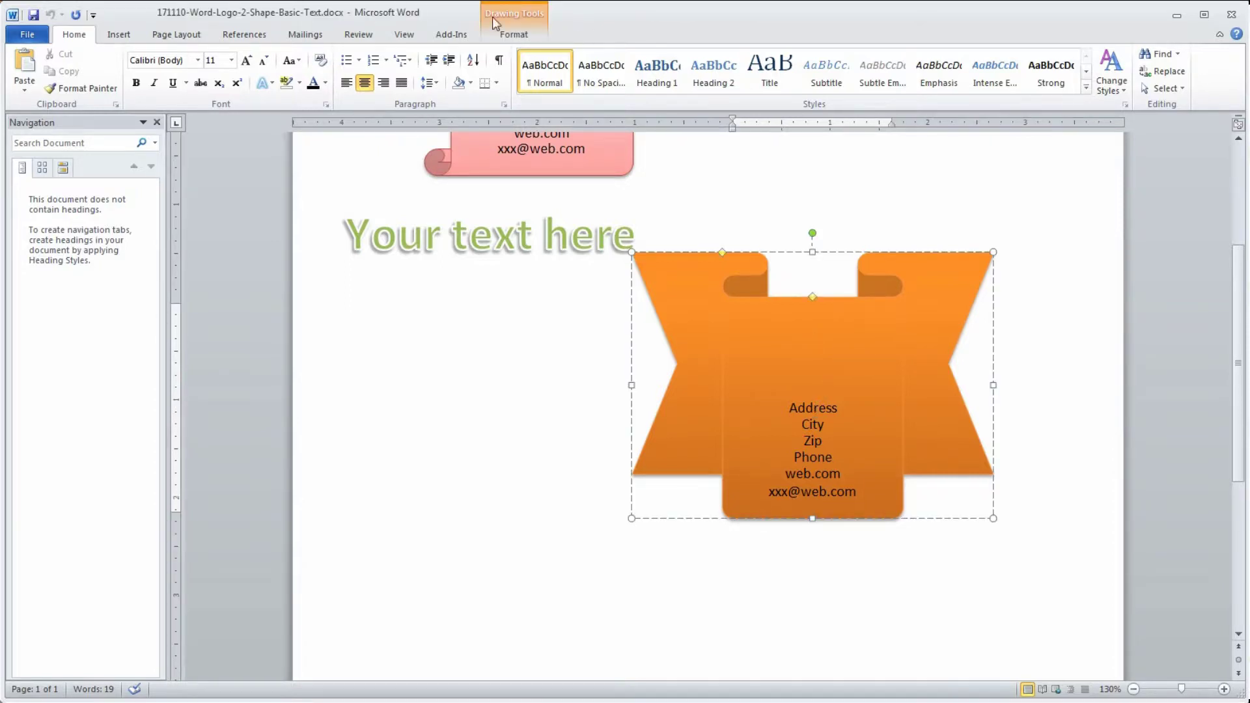
left_click(525, 17)
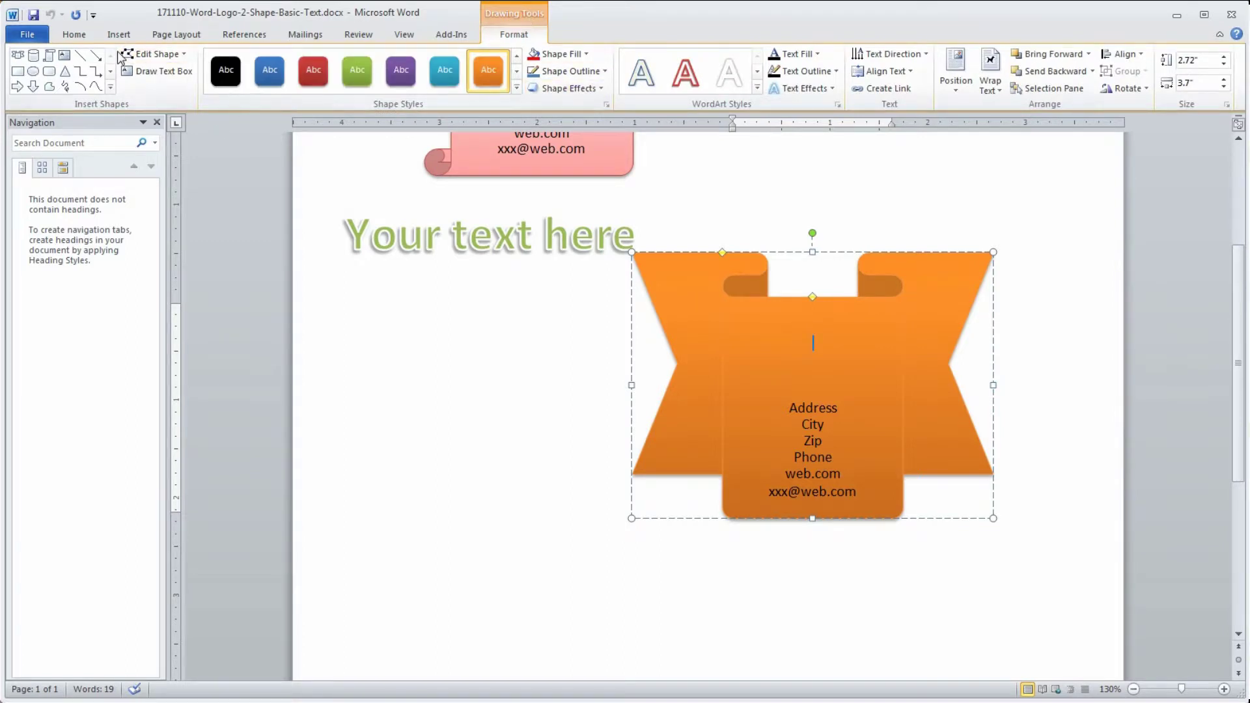
left_click(153, 56)
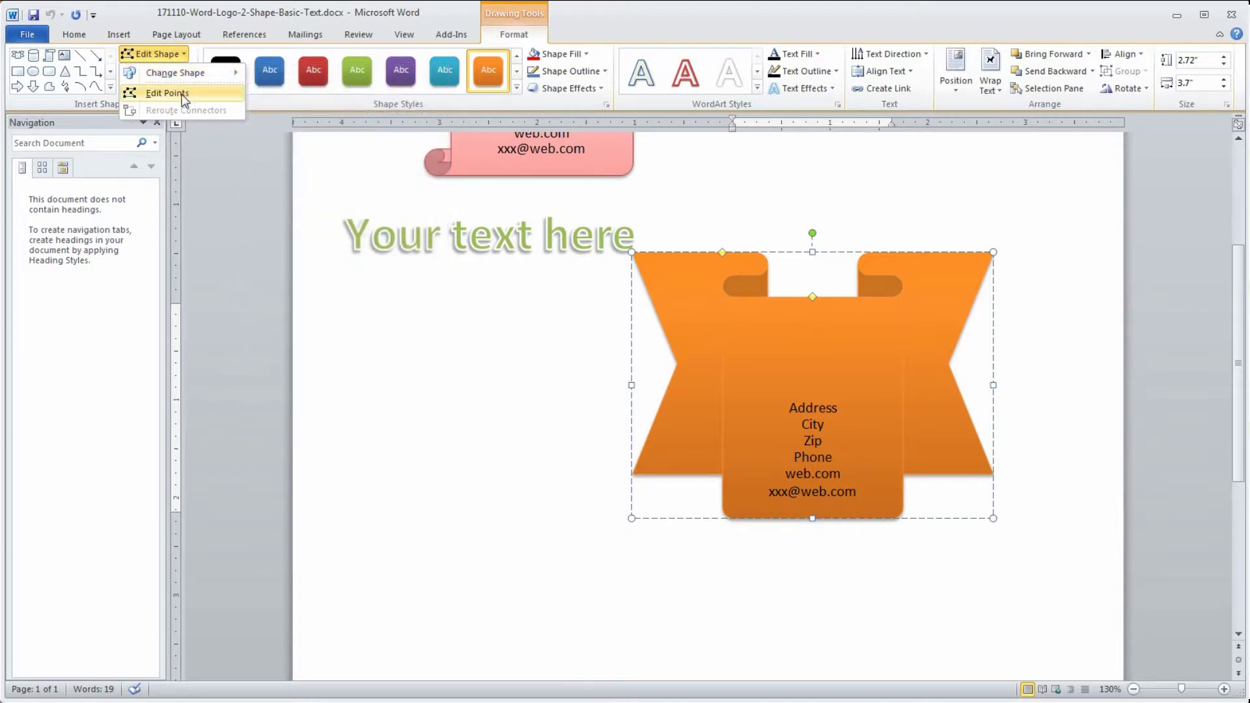
mouse_move(187, 82)
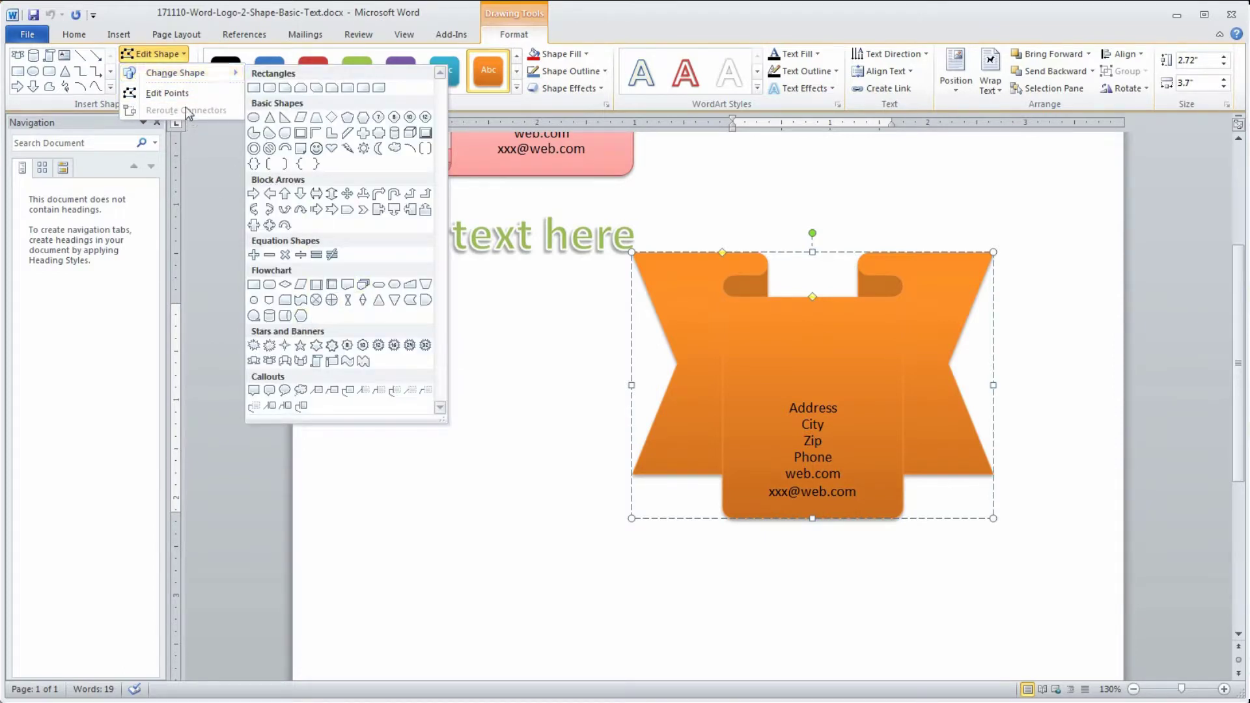
left_click(171, 94)
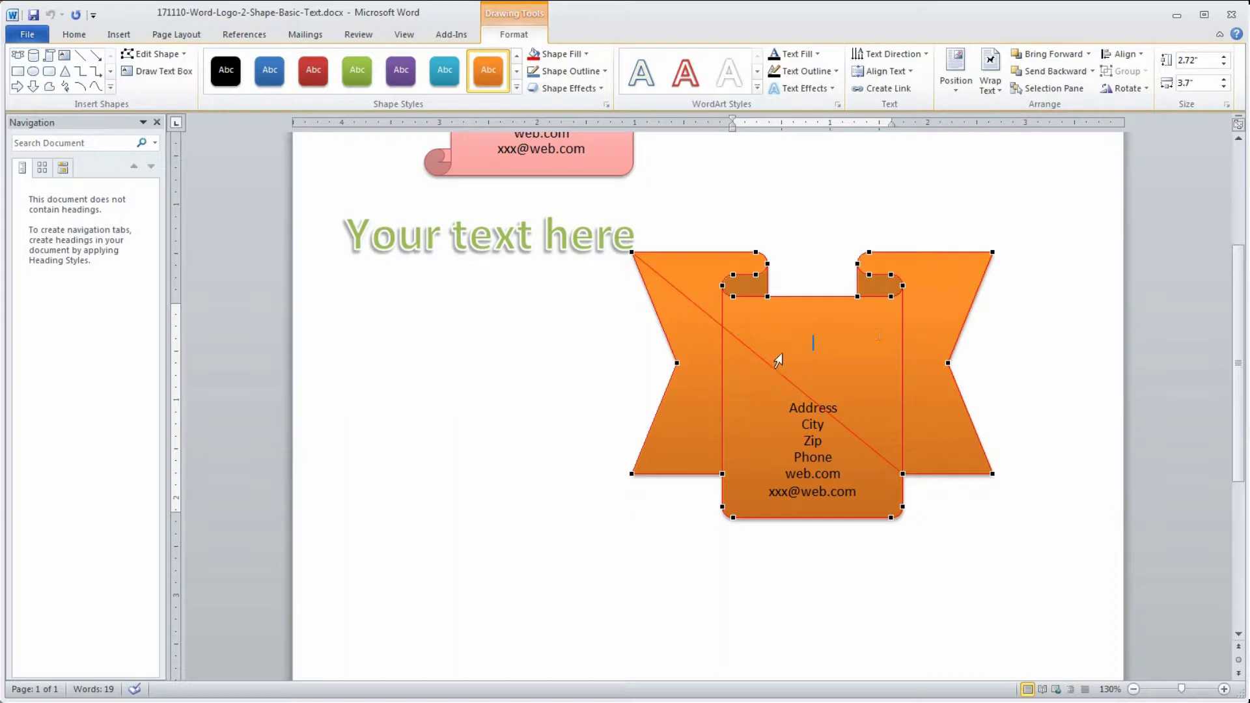
left_click_drag(677, 362, 658, 363)
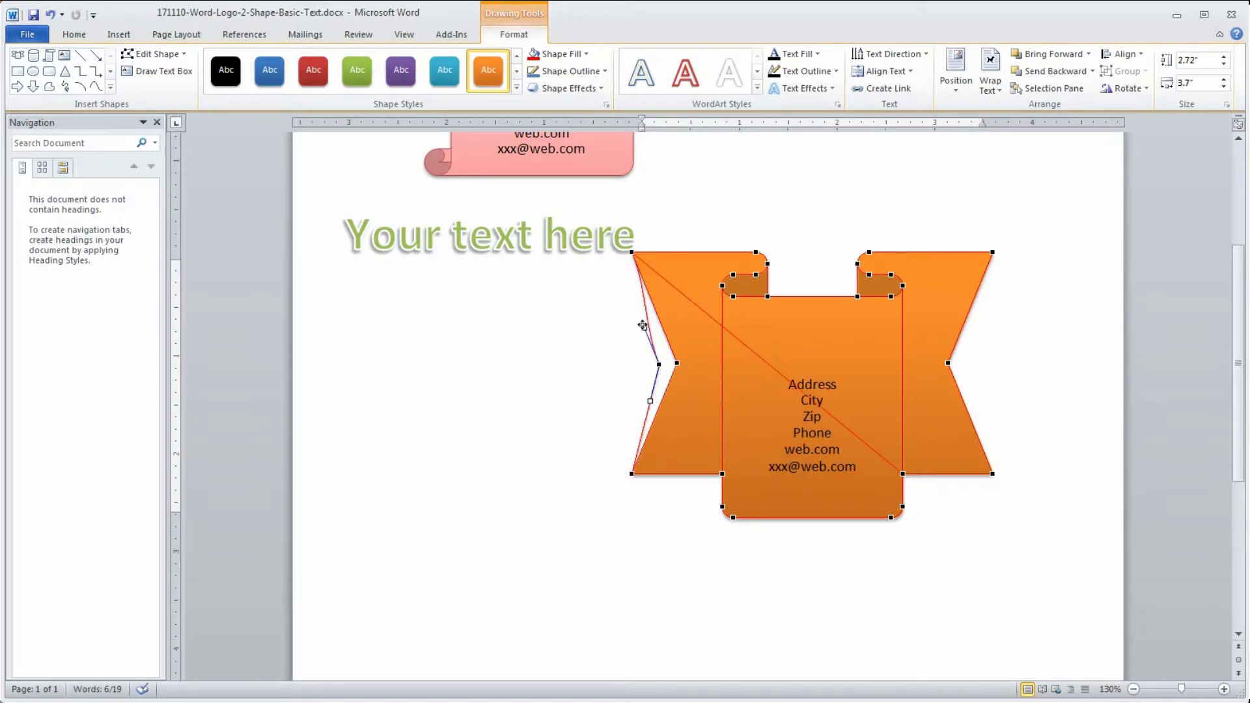
left_click_drag(643, 329, 634, 257)
left_click_drag(676, 364, 659, 363)
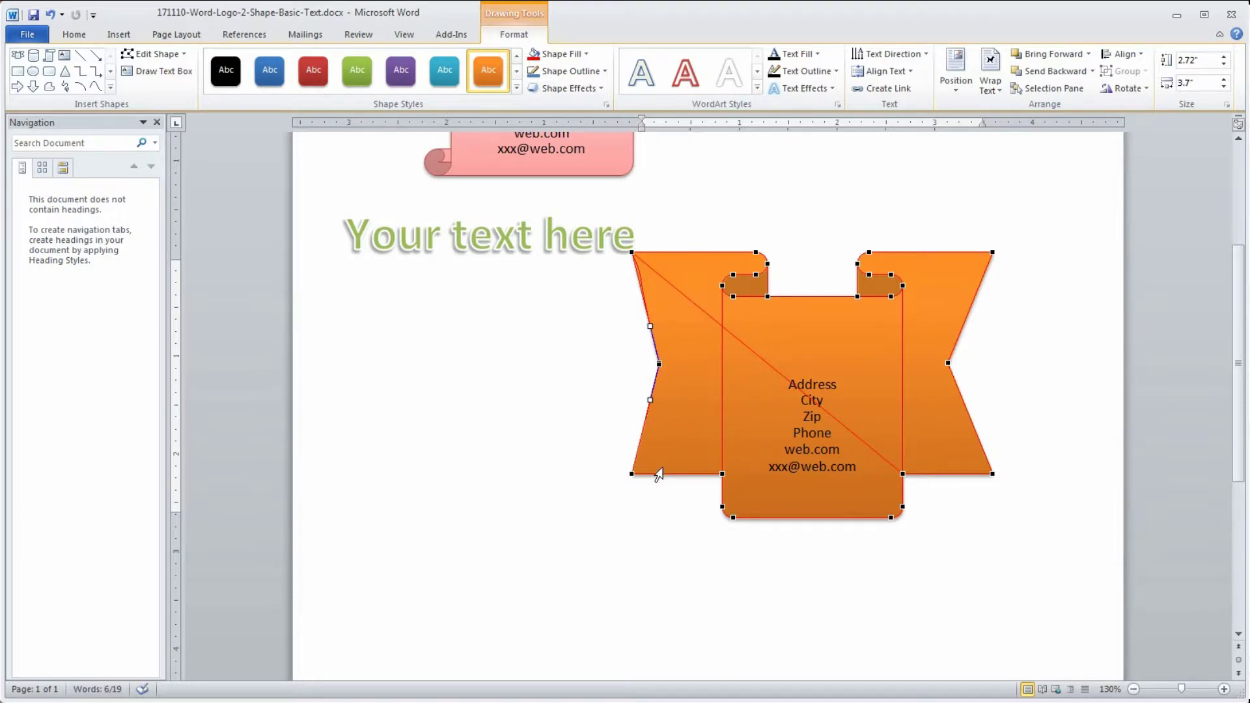
left_click(658, 511)
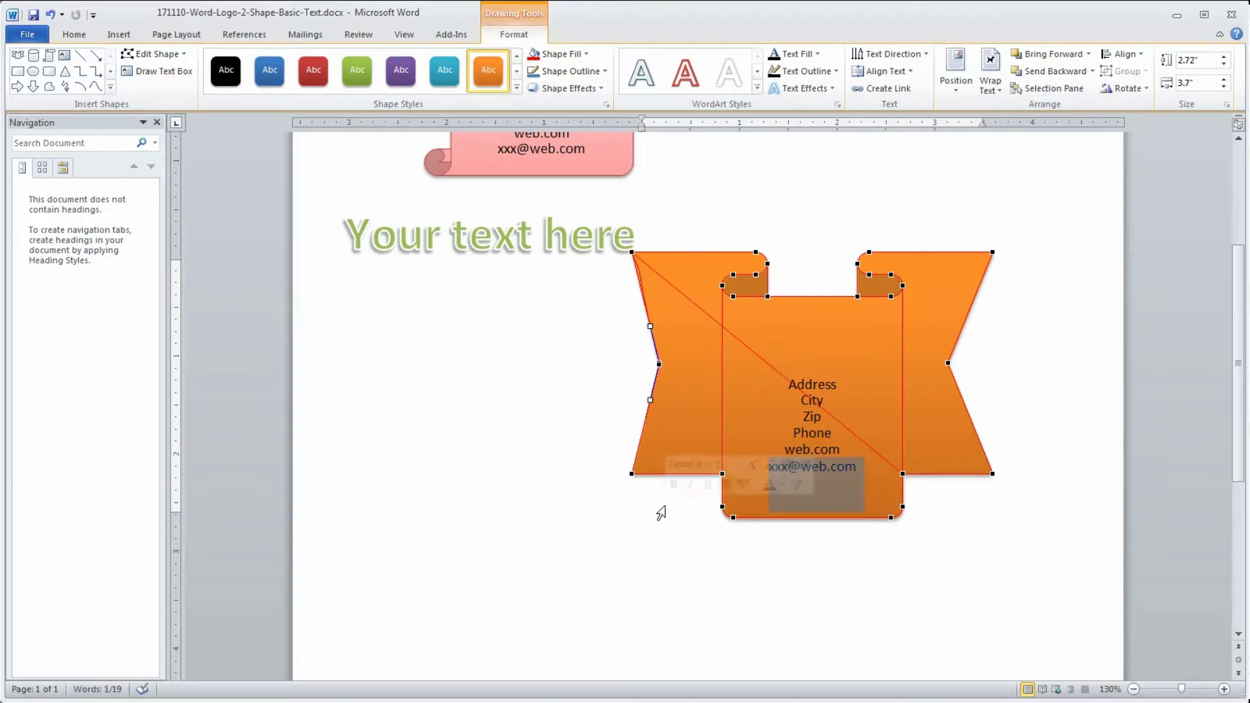
left_click(978, 211)
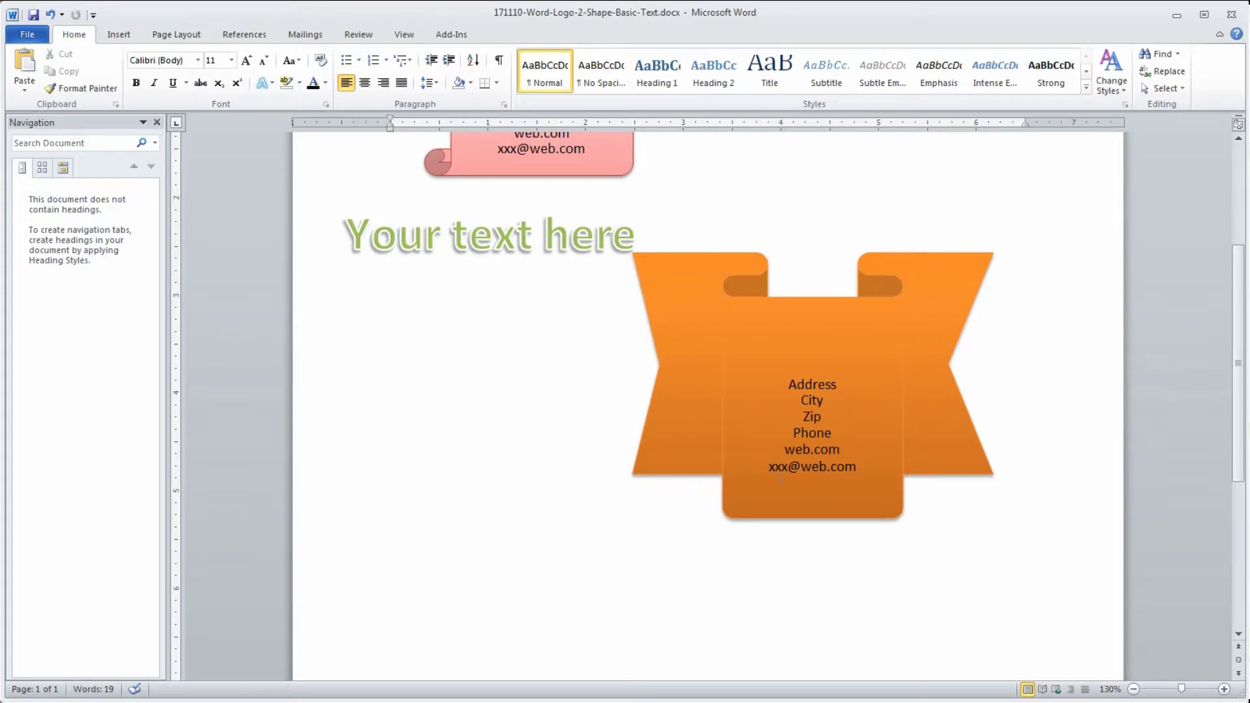
Apply the Subtle Effect - Orange, Accent 6 shape style to the ribbon banner
left_click(740, 356)
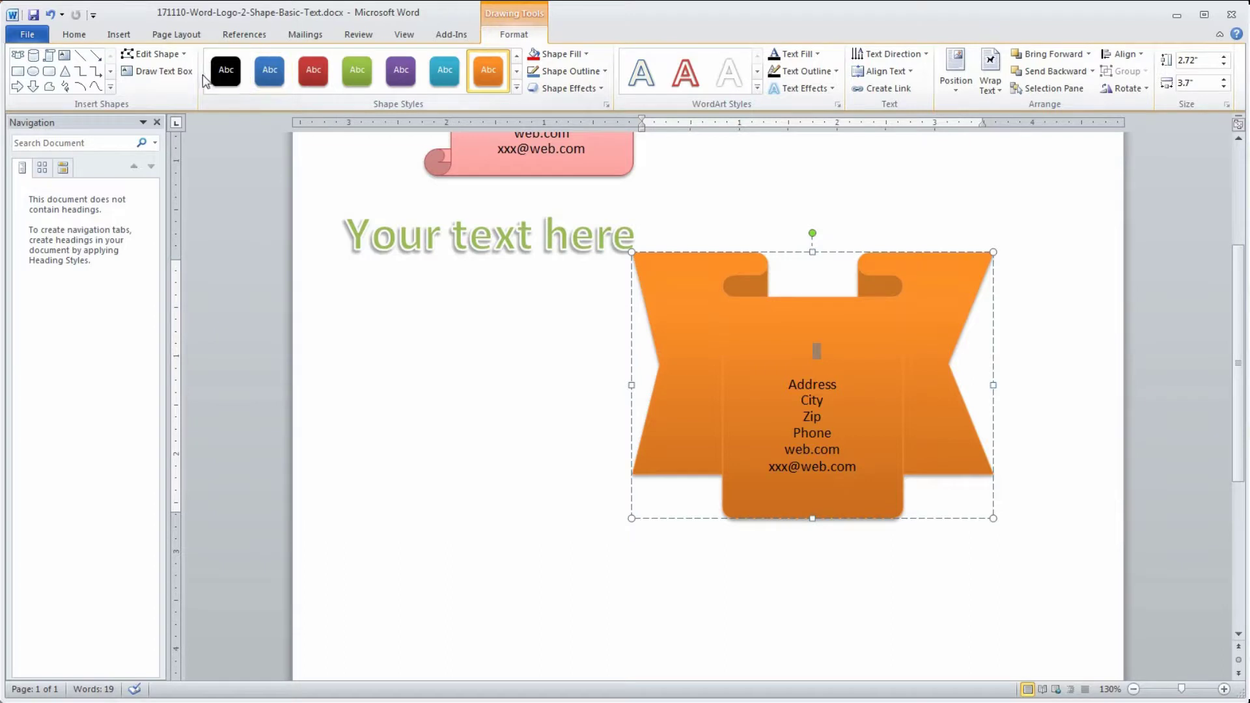
left_click(517, 90)
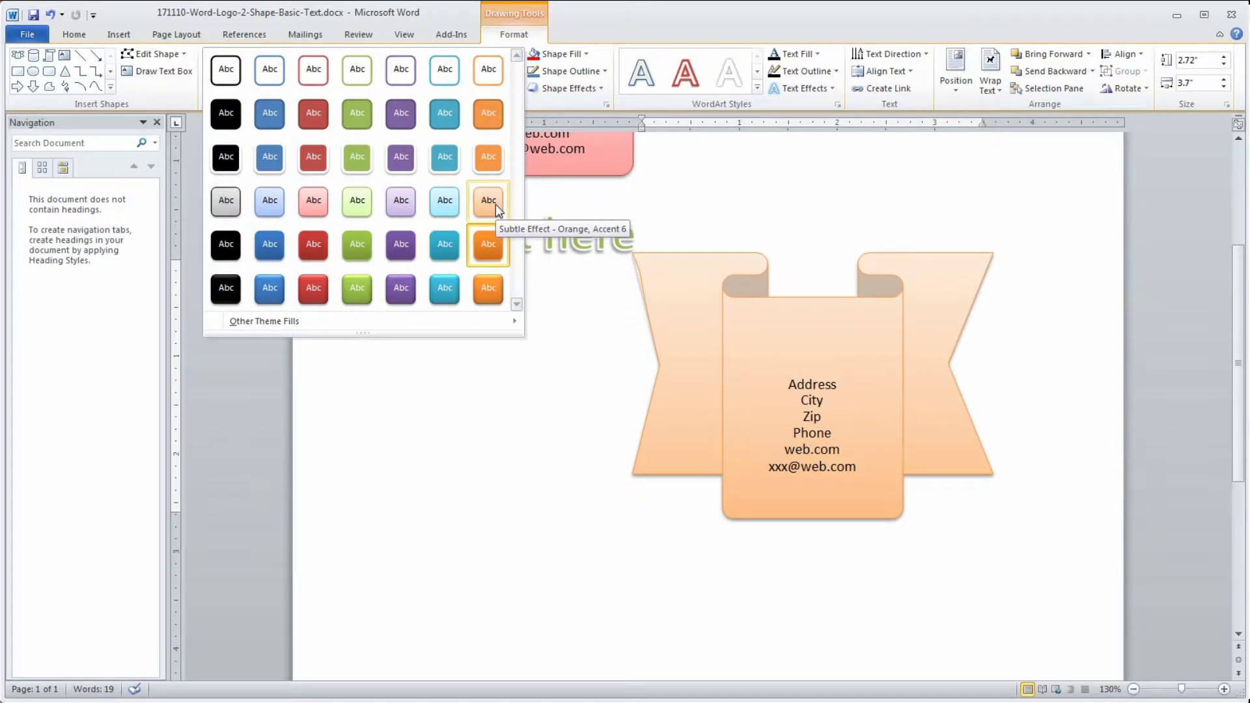
left_click(494, 204)
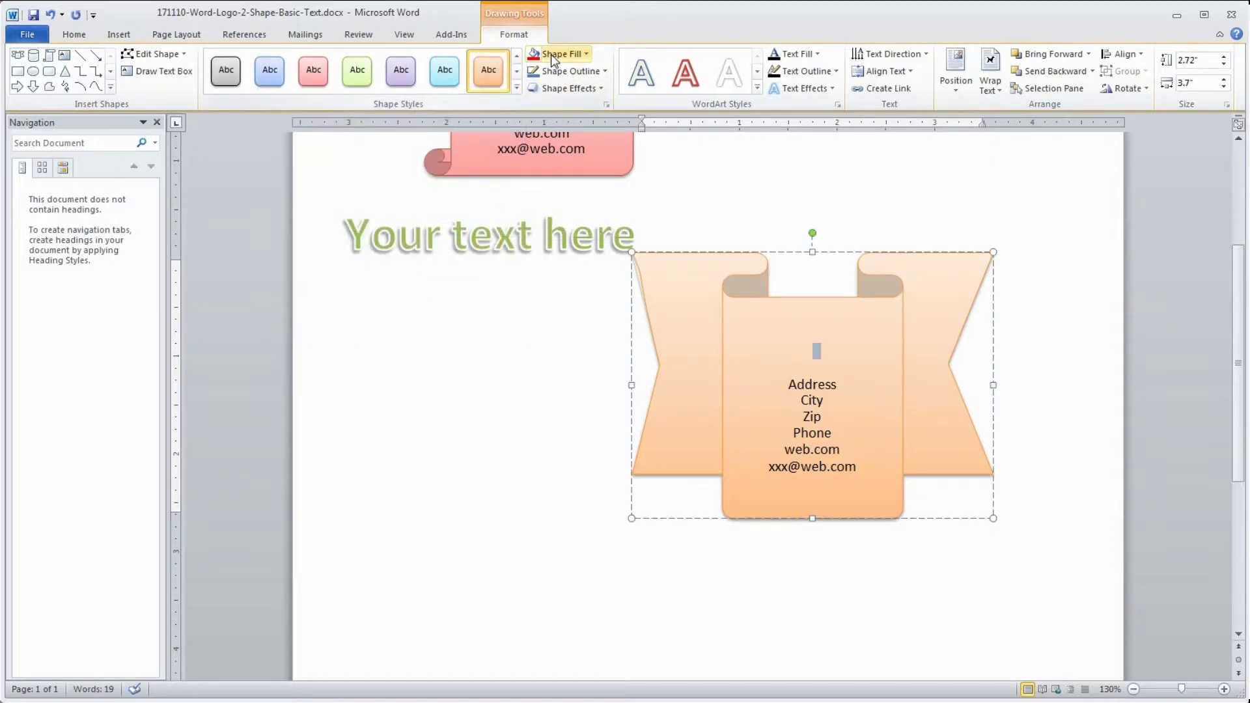
Give the ribbon banner a very light olive green fill and a dark tan outline from the theme colours
left_click(588, 53)
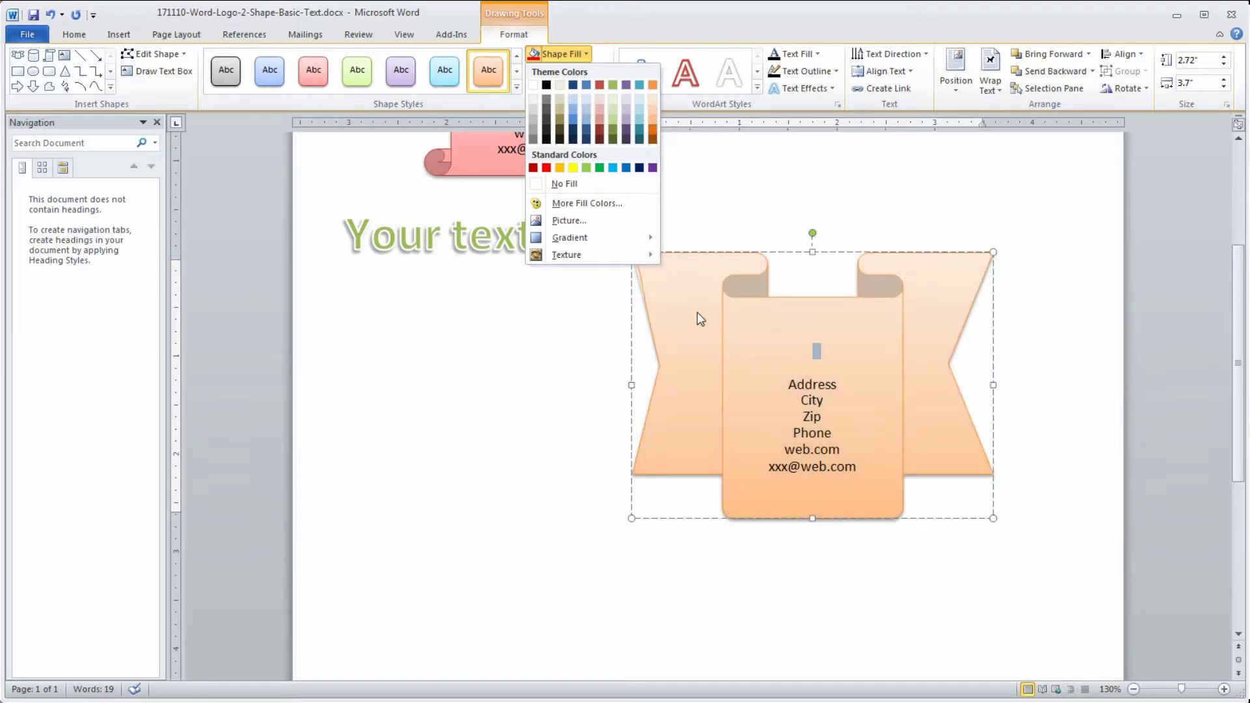
left_click(611, 101)
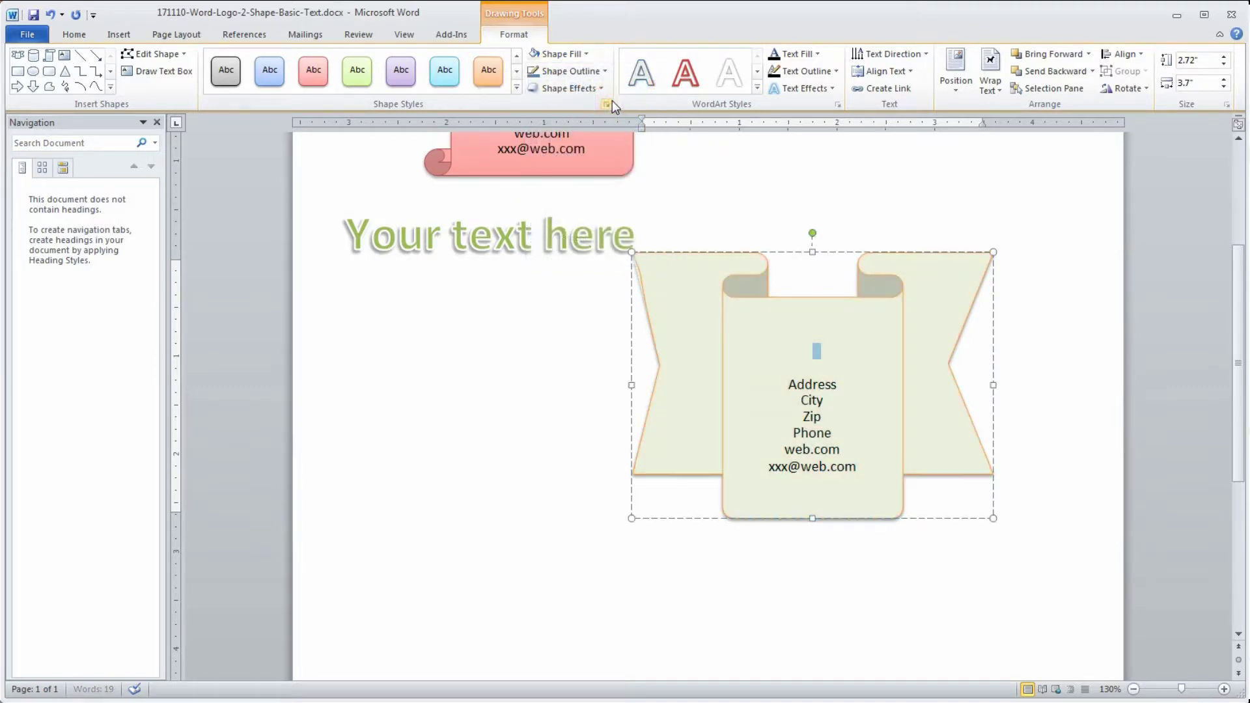
left_click(603, 72)
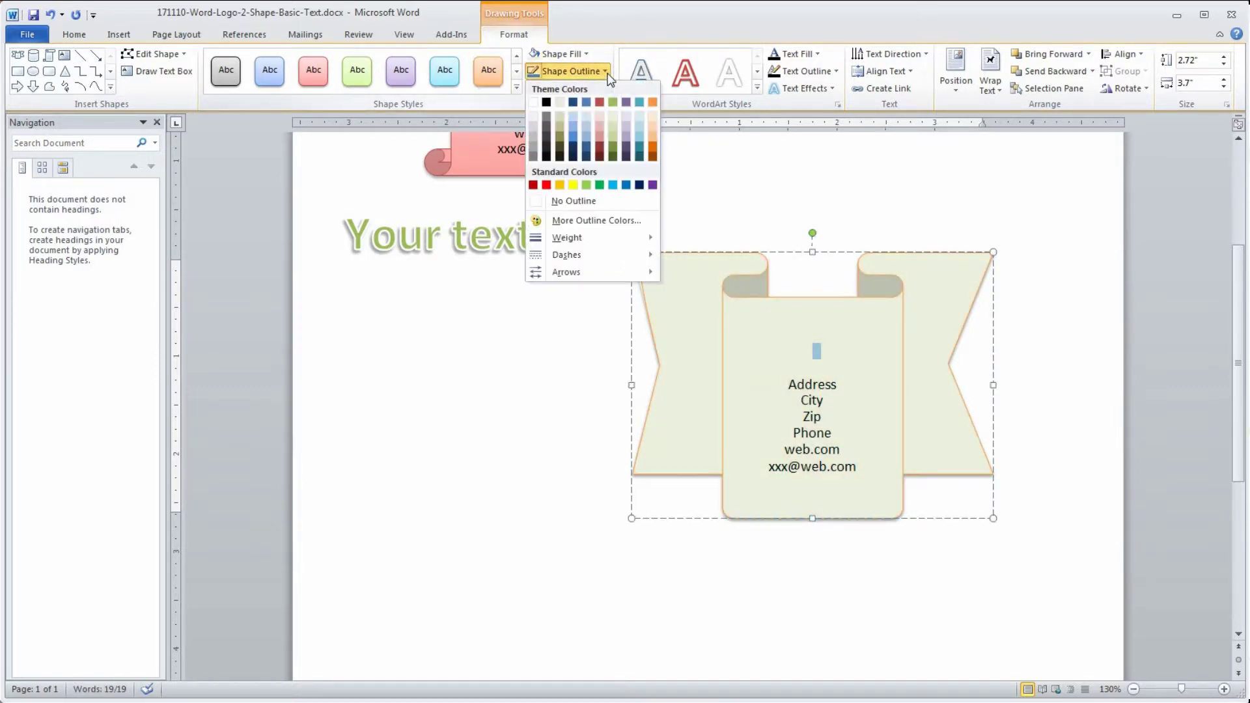
left_click(561, 150)
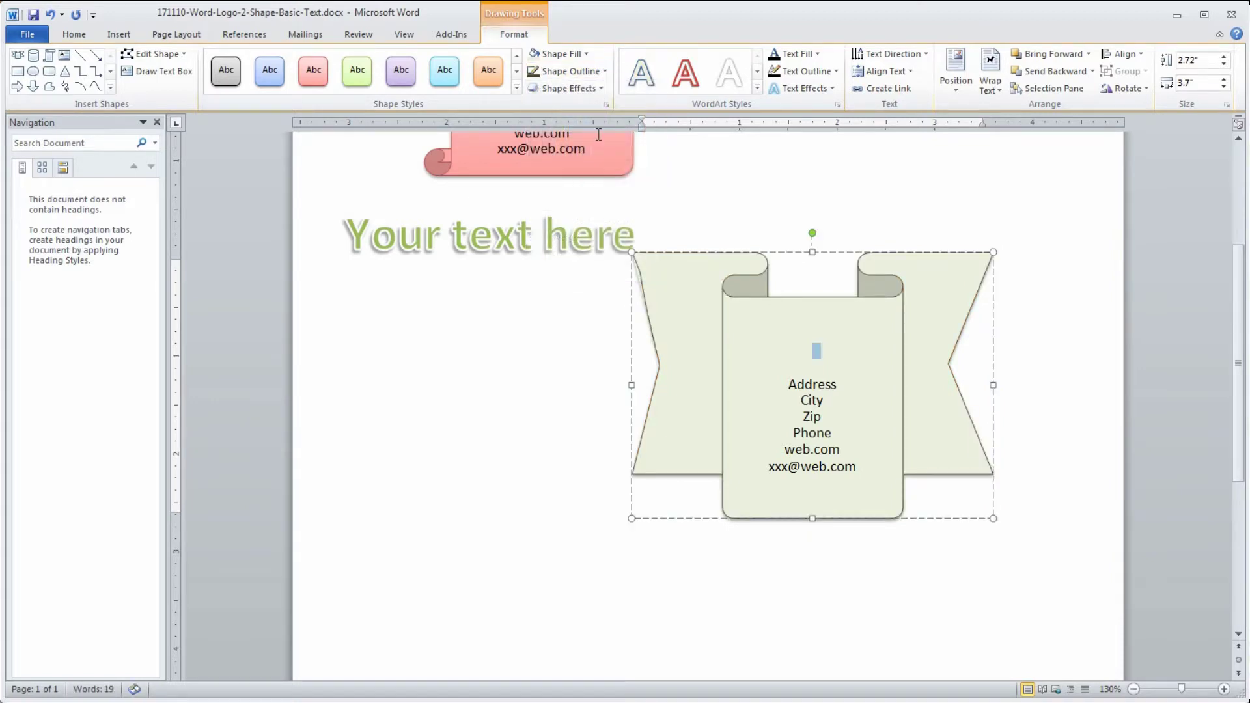
Apply a parallel 3-D rotation to the ribbon banner so that it slants upward toward its right side
left_click(598, 88)
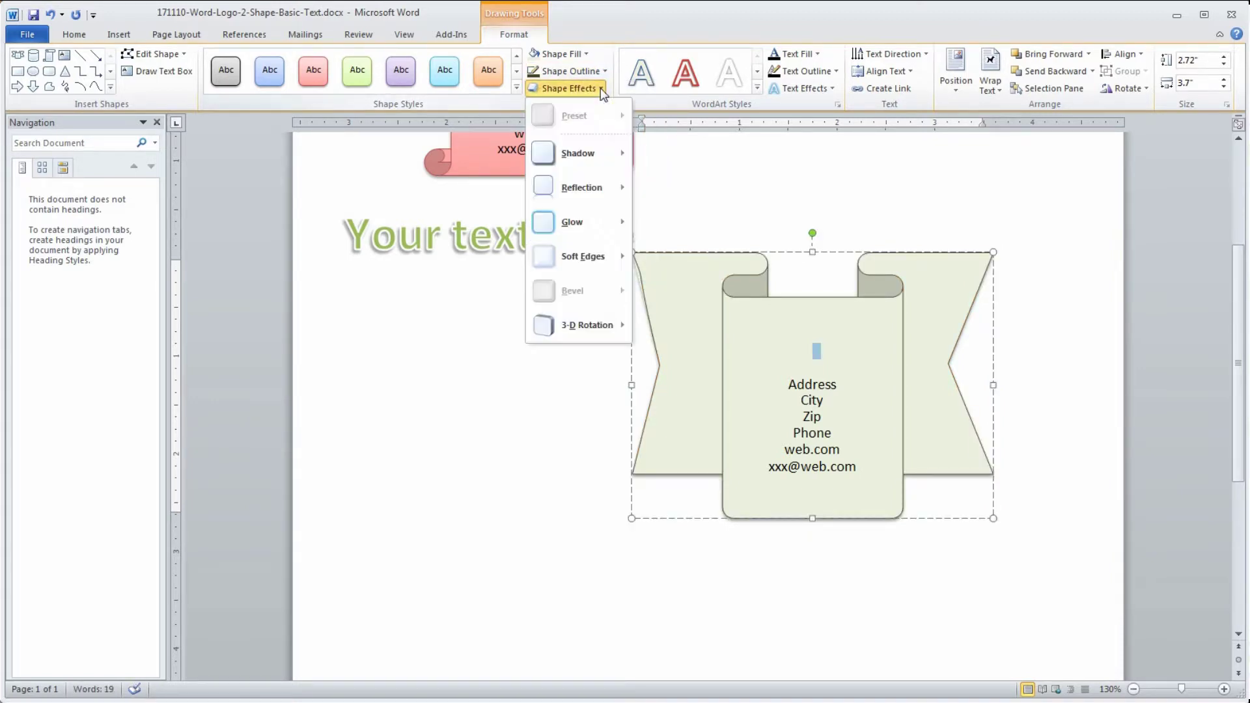
mouse_move(561, 328)
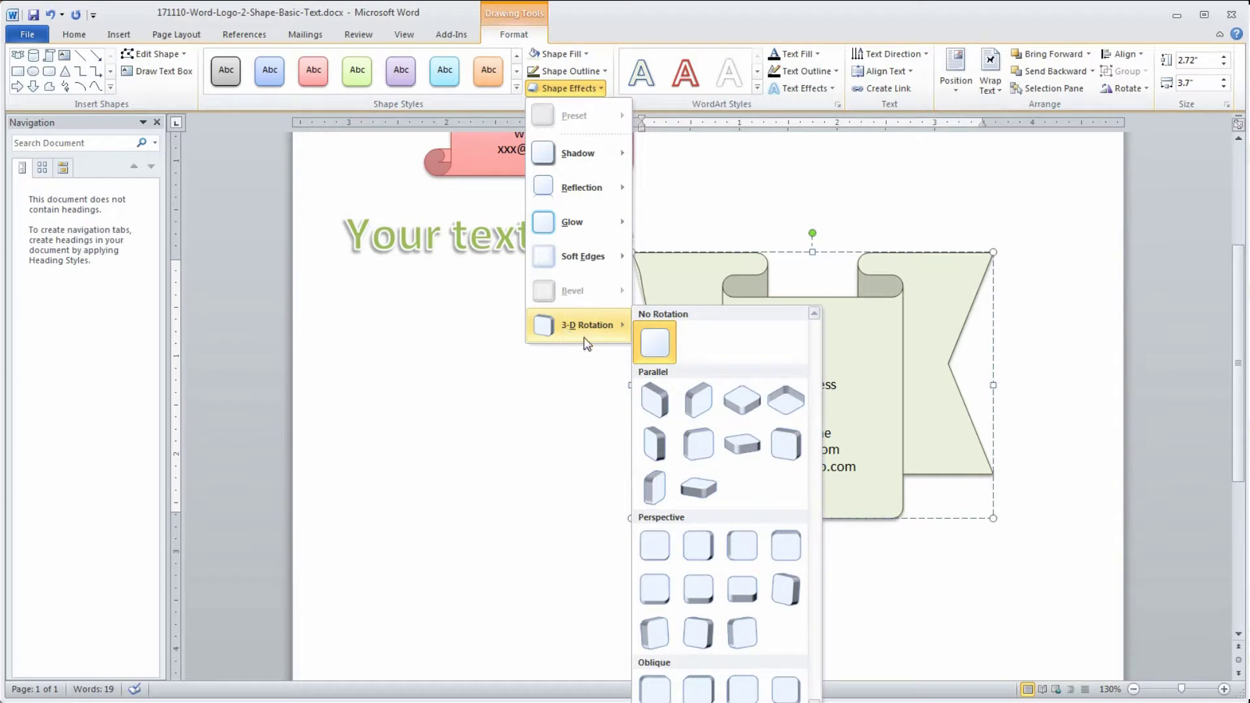
left_click(702, 449)
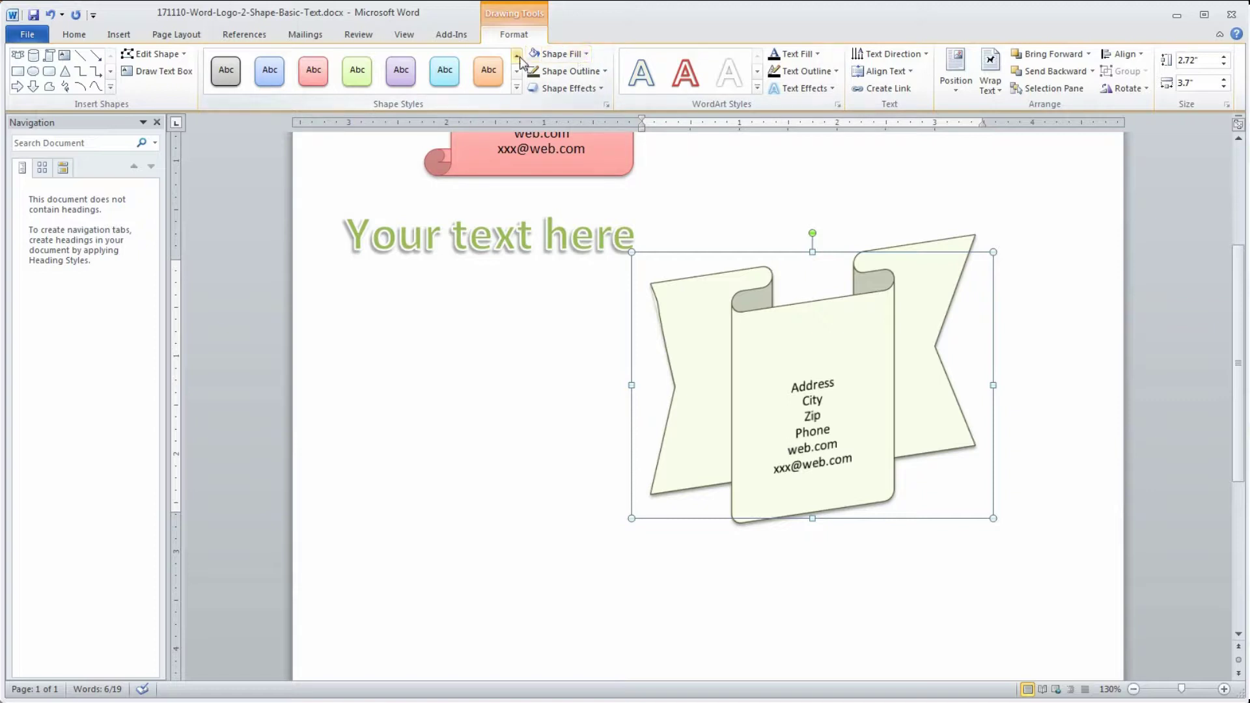
left_click(588, 53)
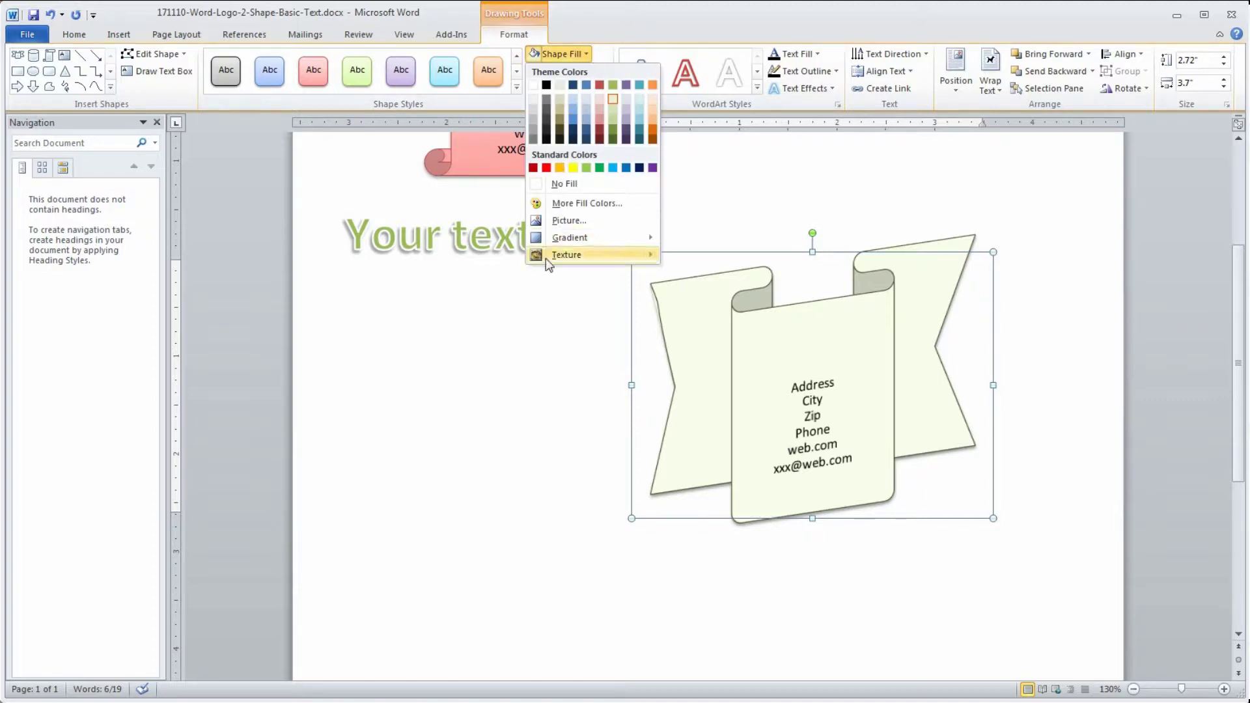
left_click(572, 202)
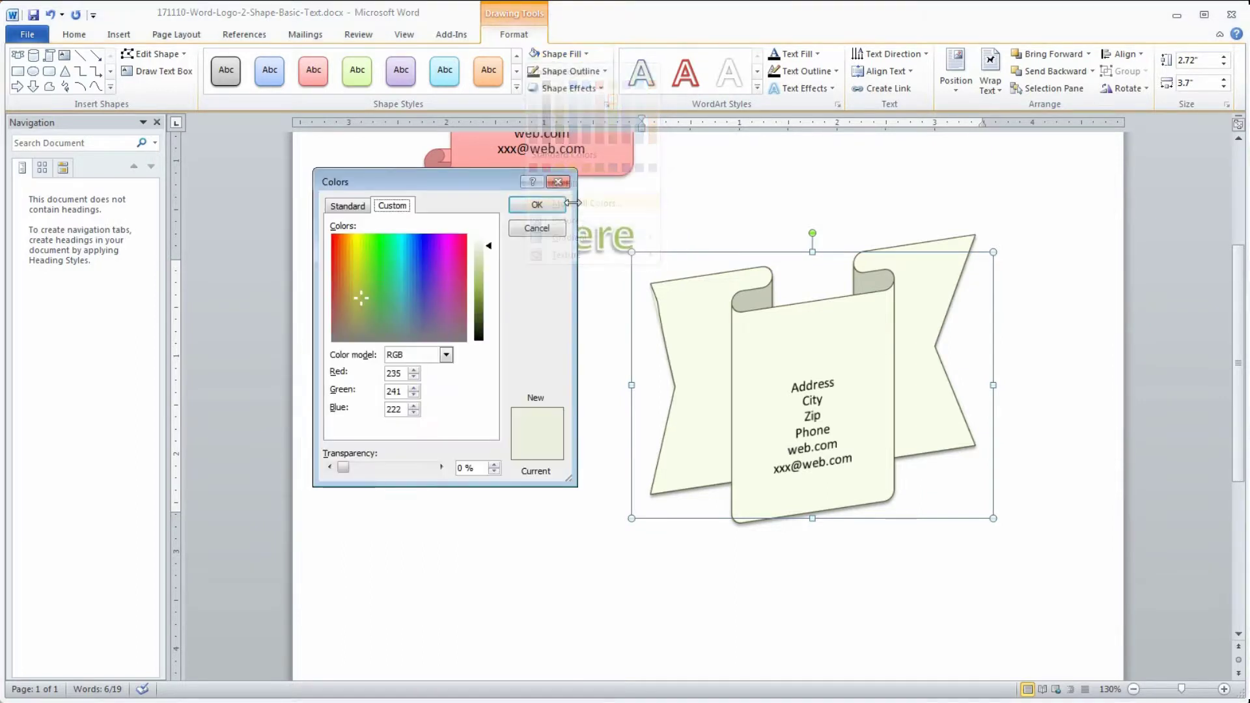
left_click(537, 230)
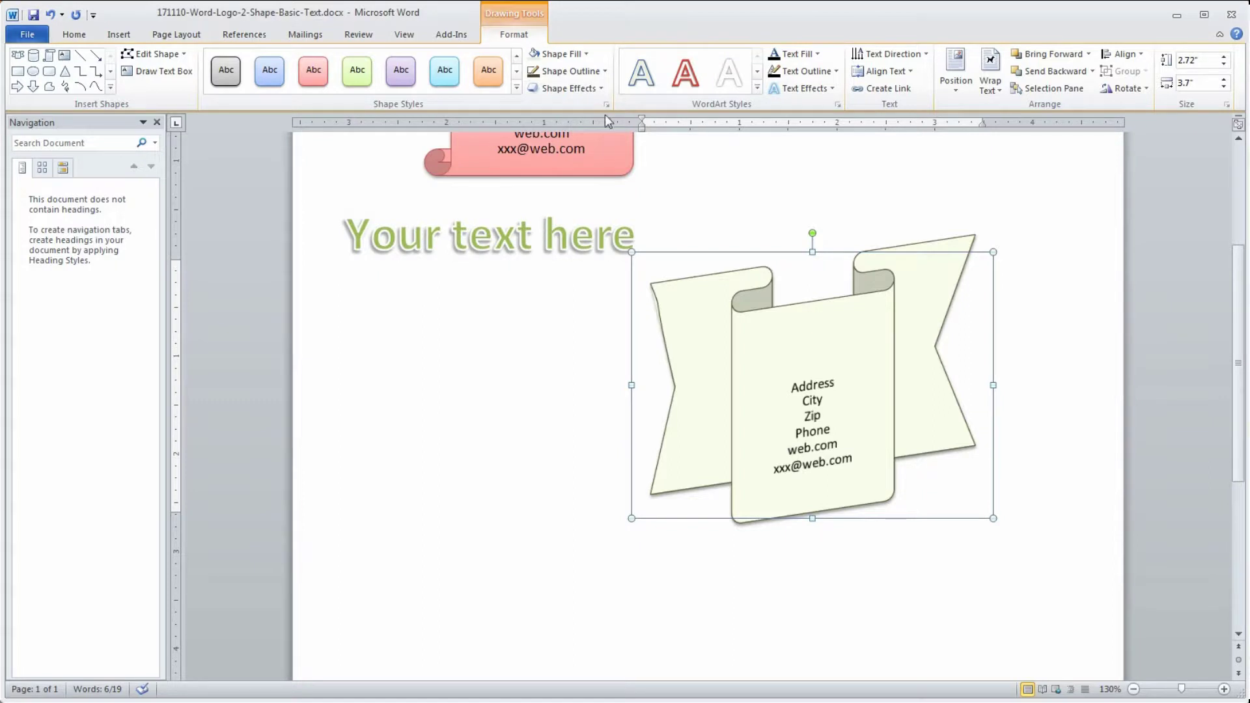
Try filling the ribbon banner with the picture 151112-Pixi-Alternative.png from the Pictures library, and undo the picture fill
left_click(584, 56)
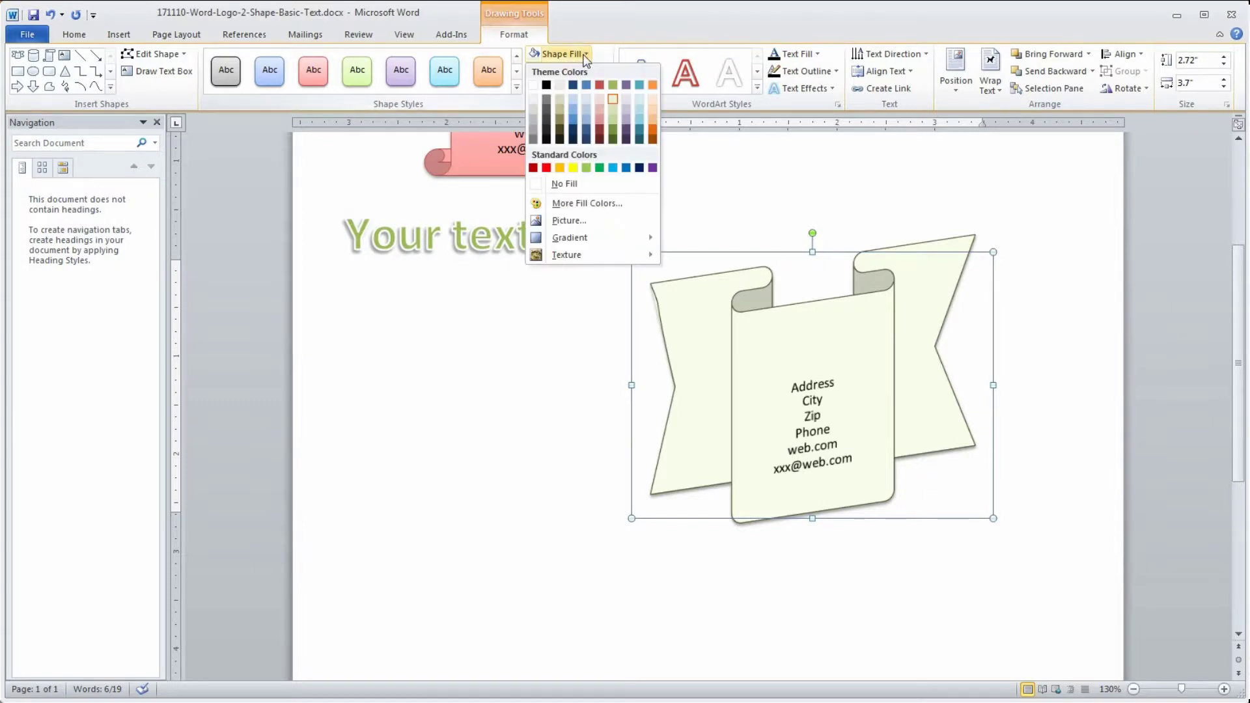
left_click(565, 223)
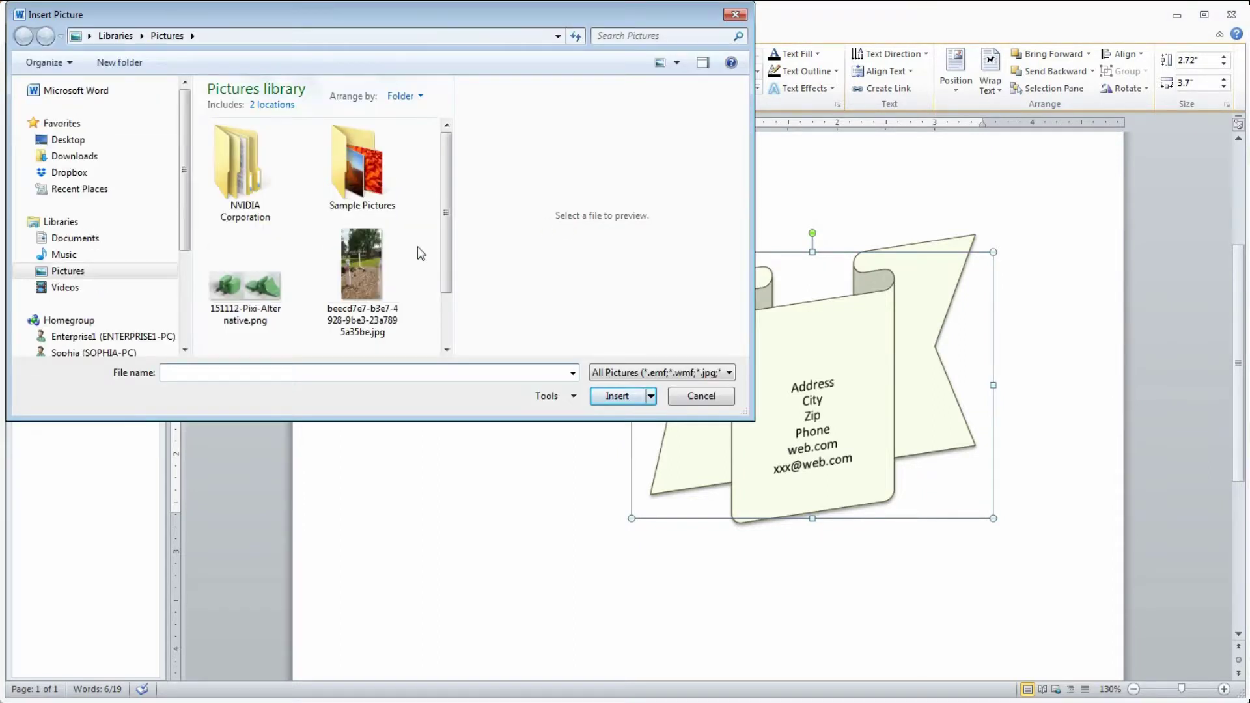
left_click(261, 288)
left_click(625, 396)
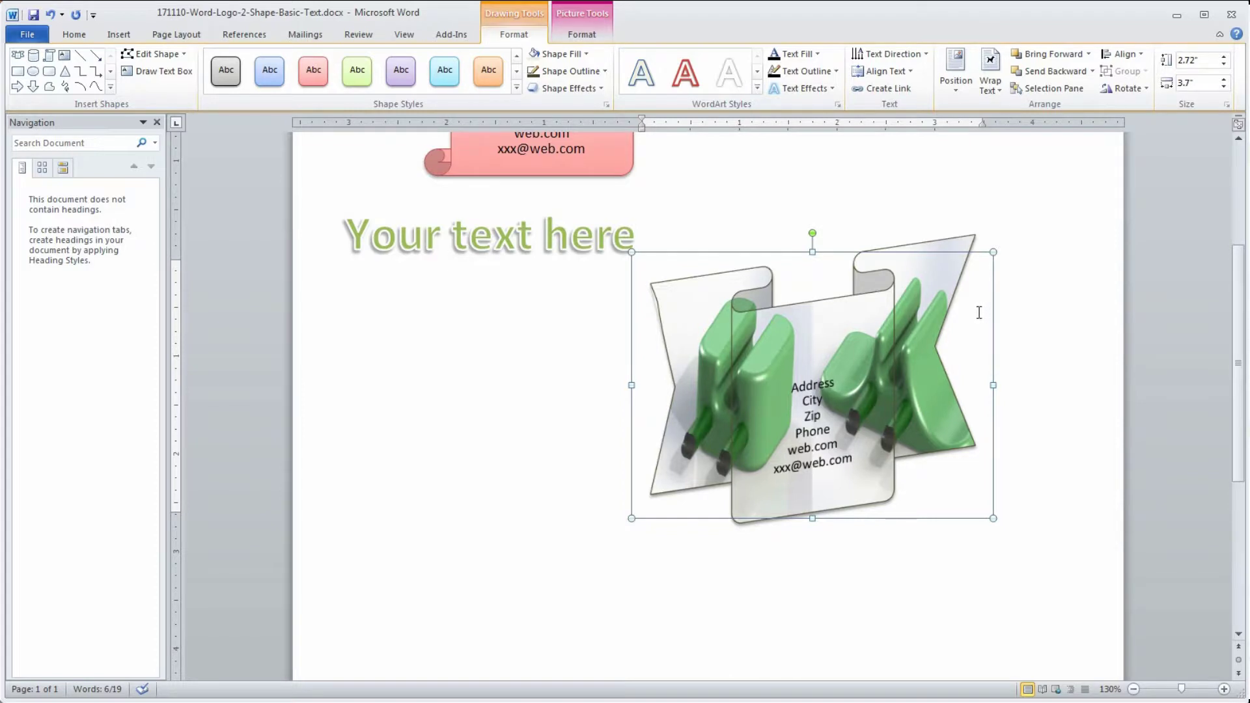
key("ctrl+z")
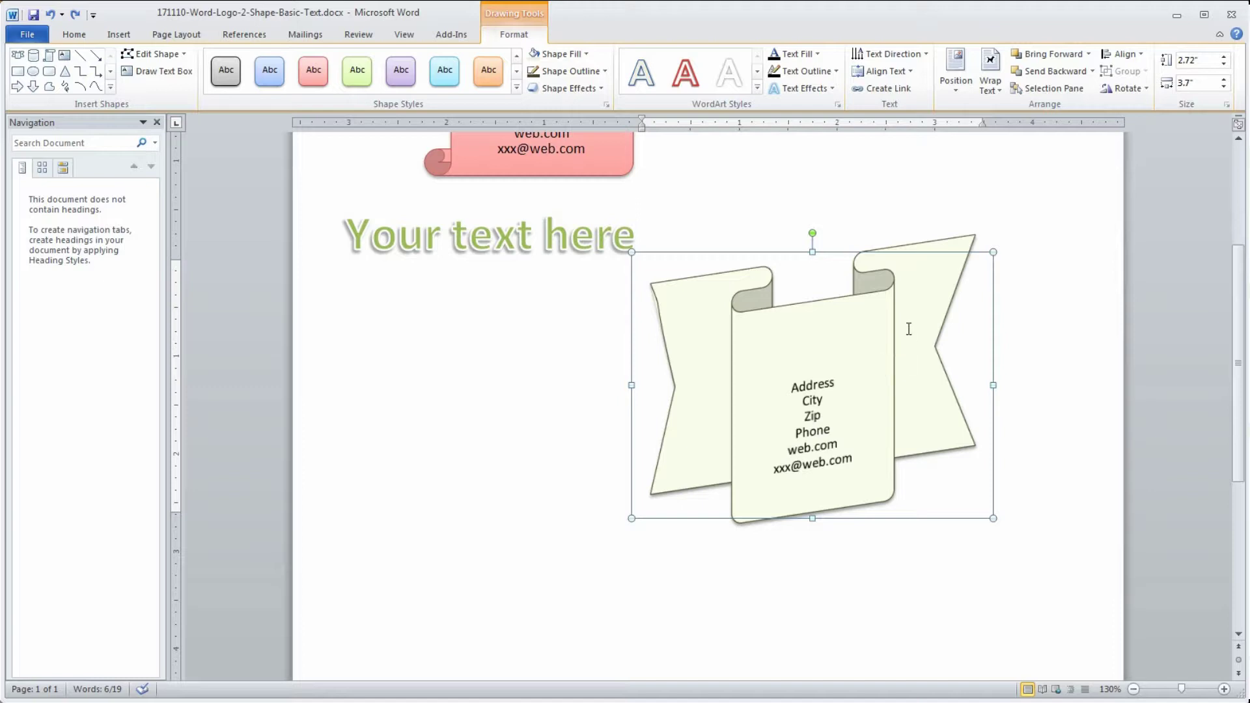
Try a gradient fill radiating from the ribbon banner's centre, and replace it with a linear gradient that darkens toward the bottom
left_click(586, 53)
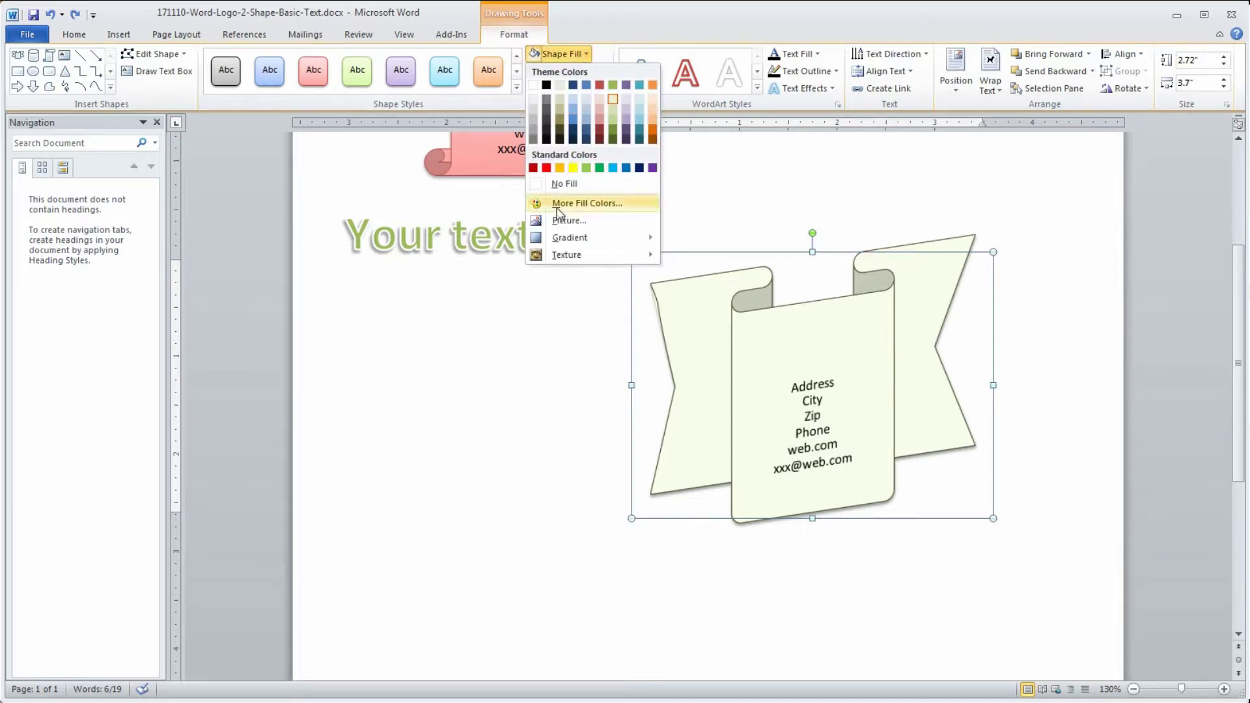
mouse_move(565, 245)
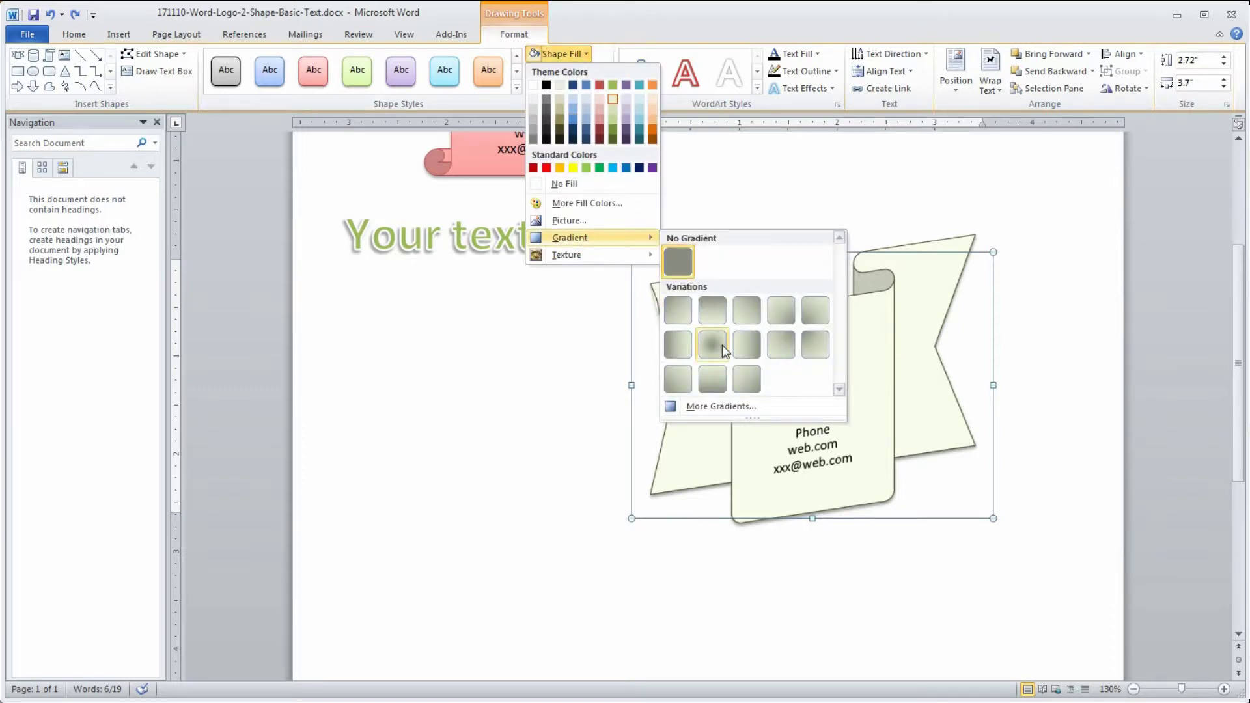
left_click(717, 343)
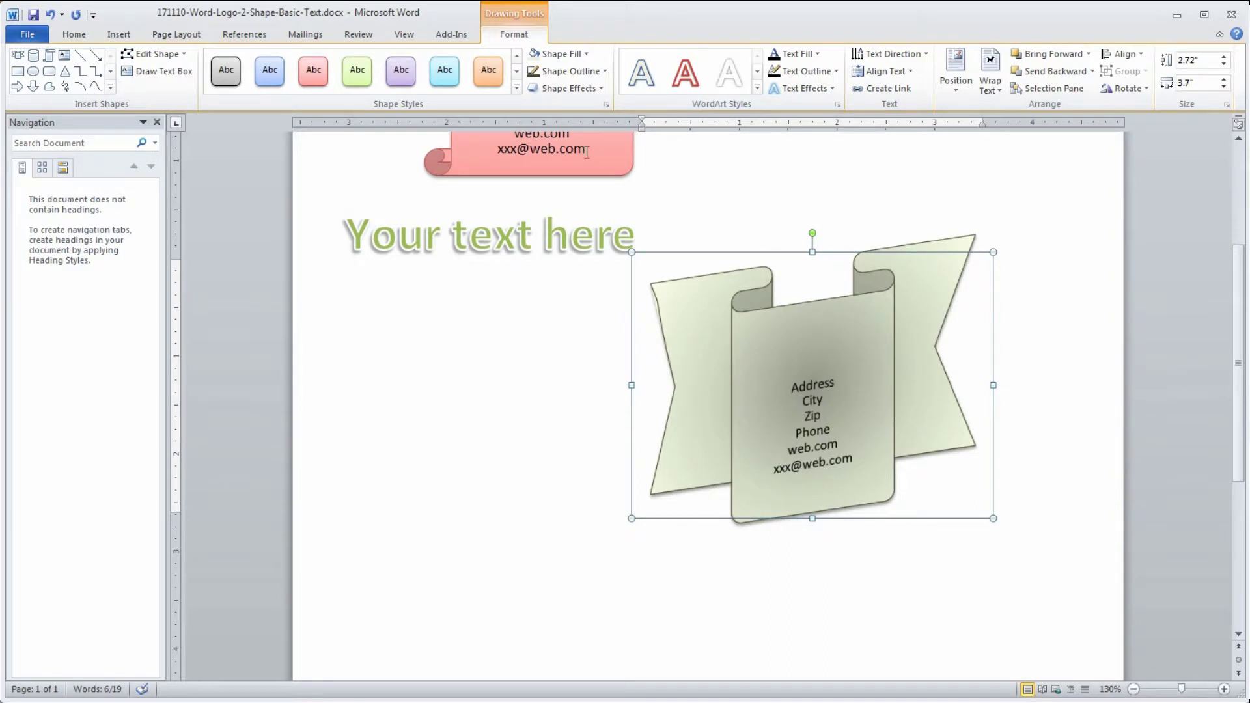
left_click(601, 70)
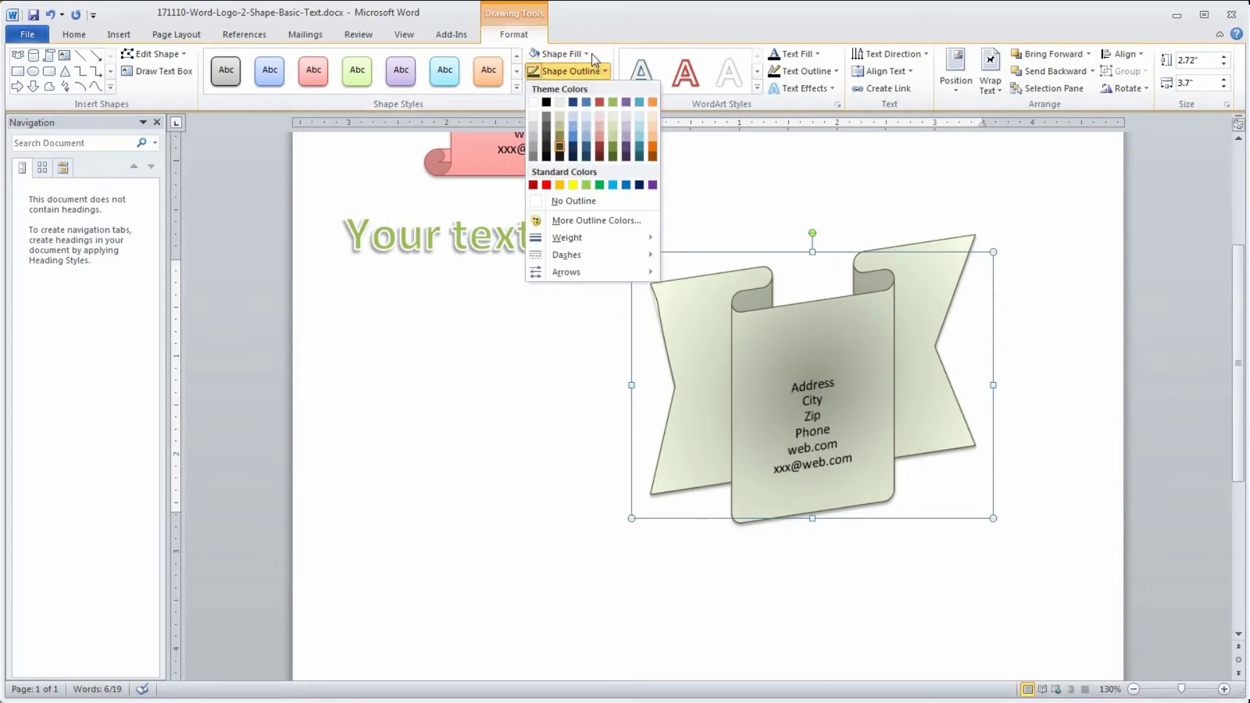
left_click(594, 57)
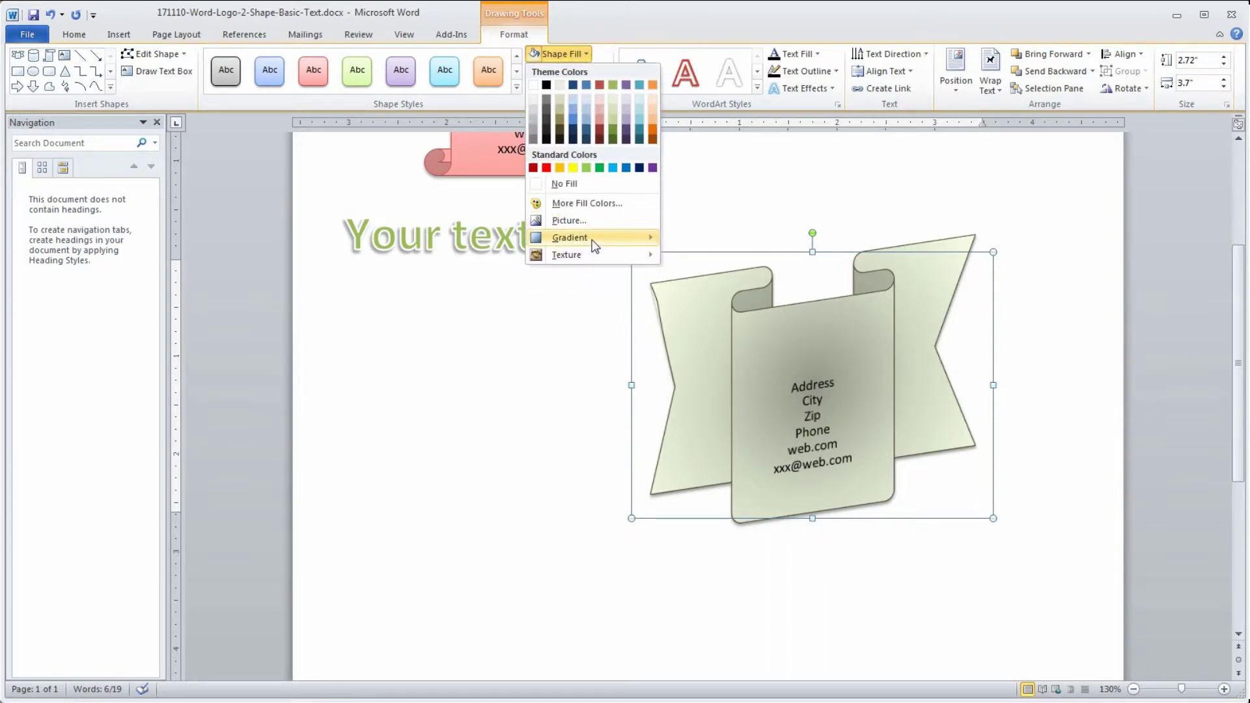
mouse_move(594, 245)
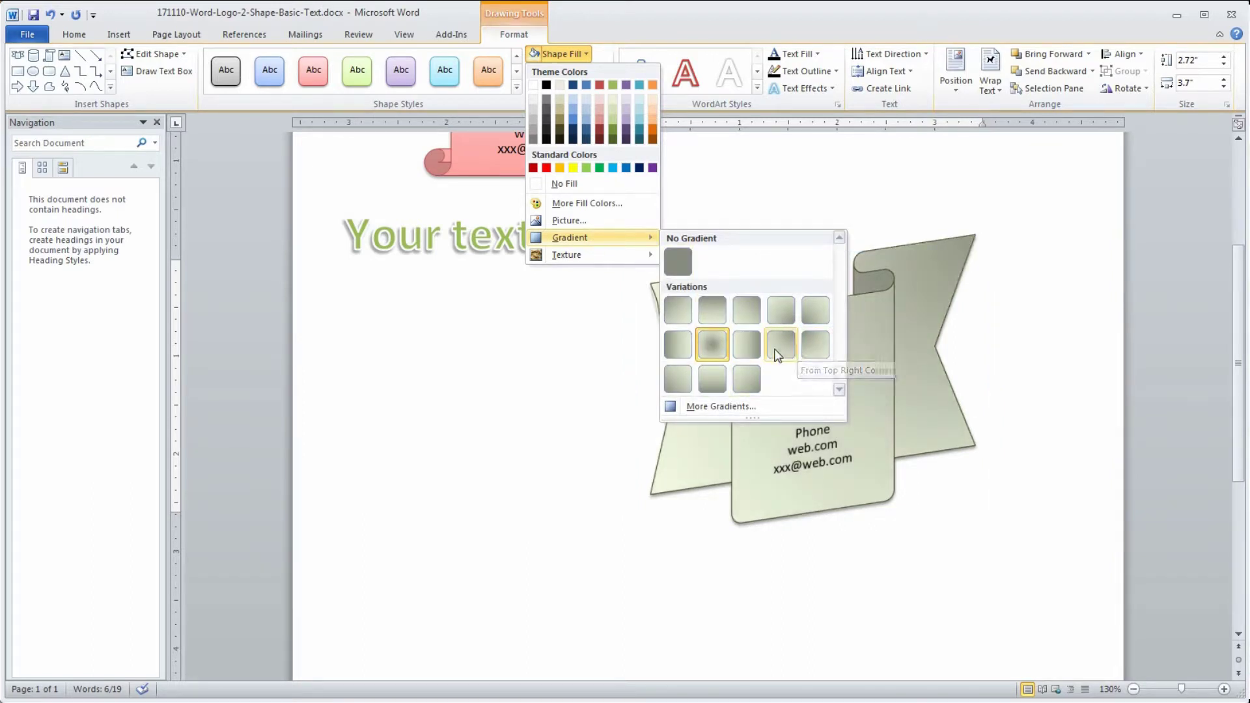
left_click(711, 379)
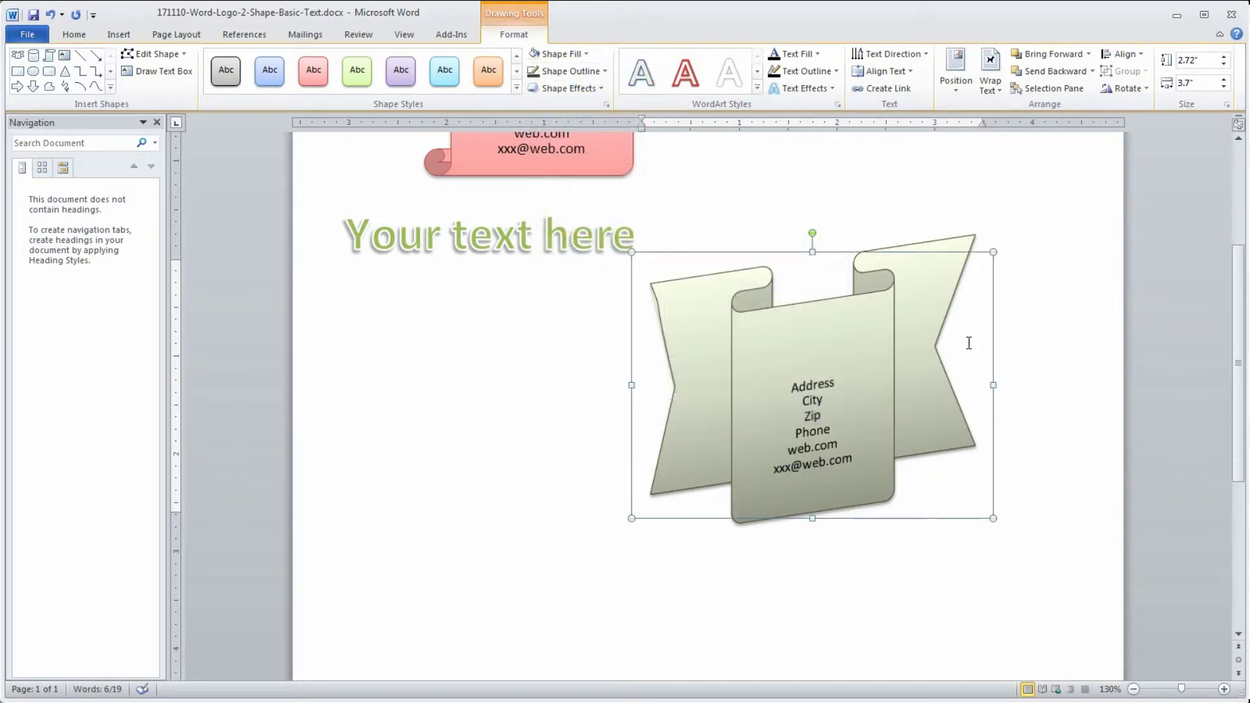
Fill the ribbon banner with the brown crumpled paper texture
left_click(584, 53)
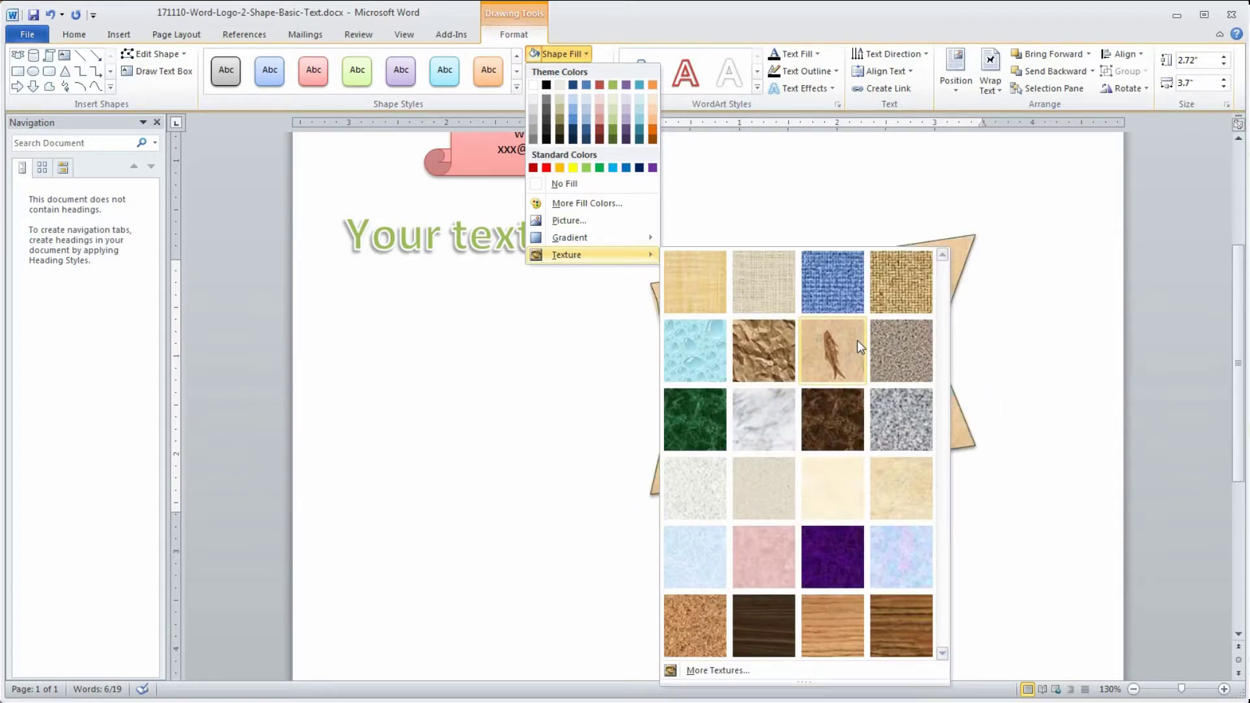
left_click(775, 355)
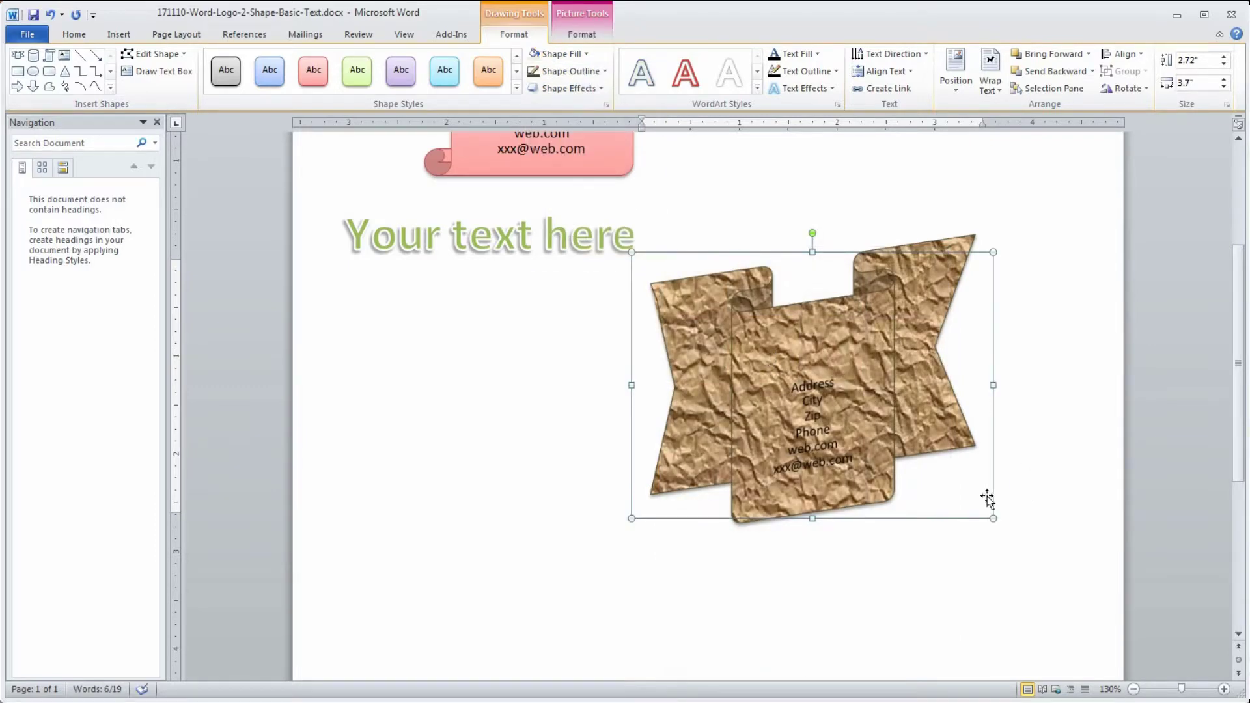
left_click_drag(788, 388, 872, 479)
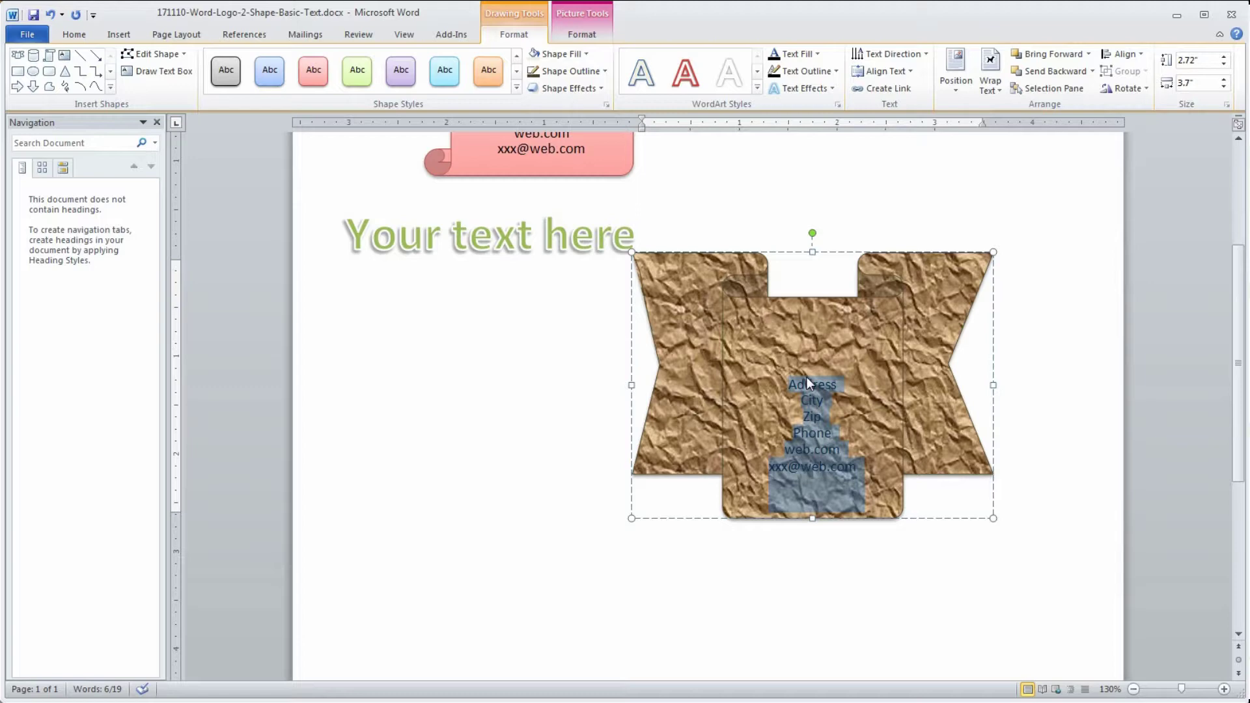
left_click(1065, 408)
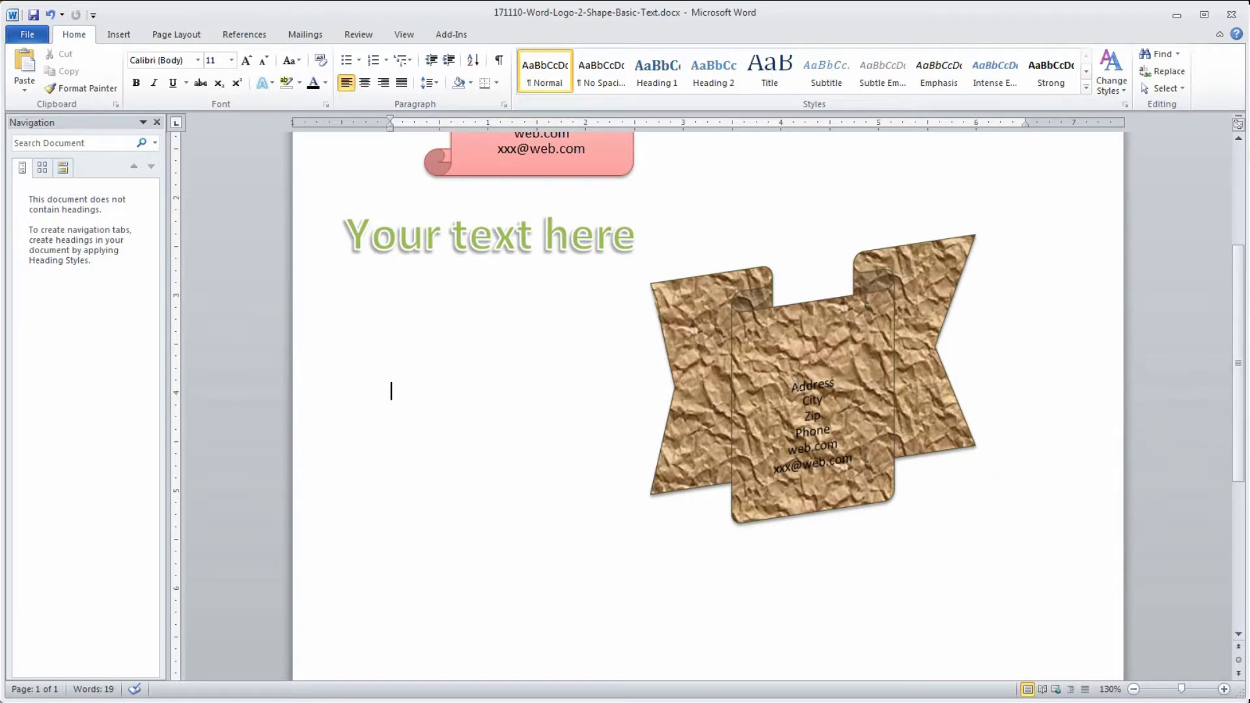
left_click(787, 365)
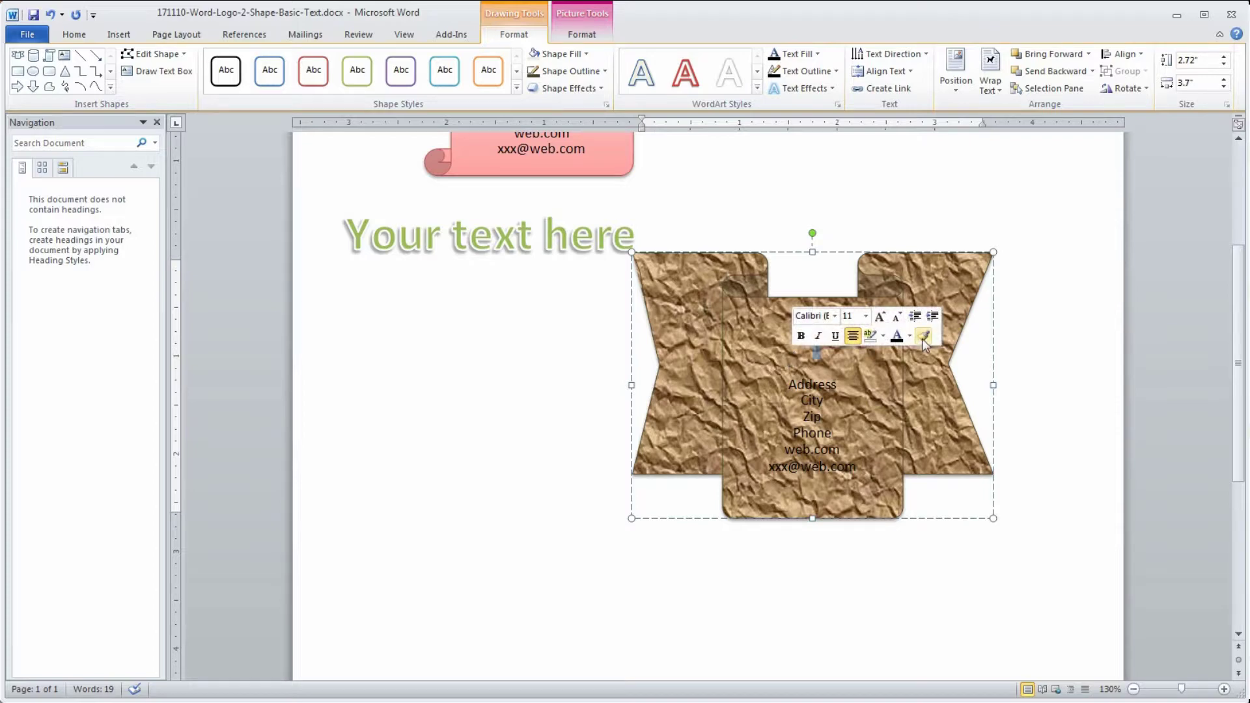
left_click(1050, 319)
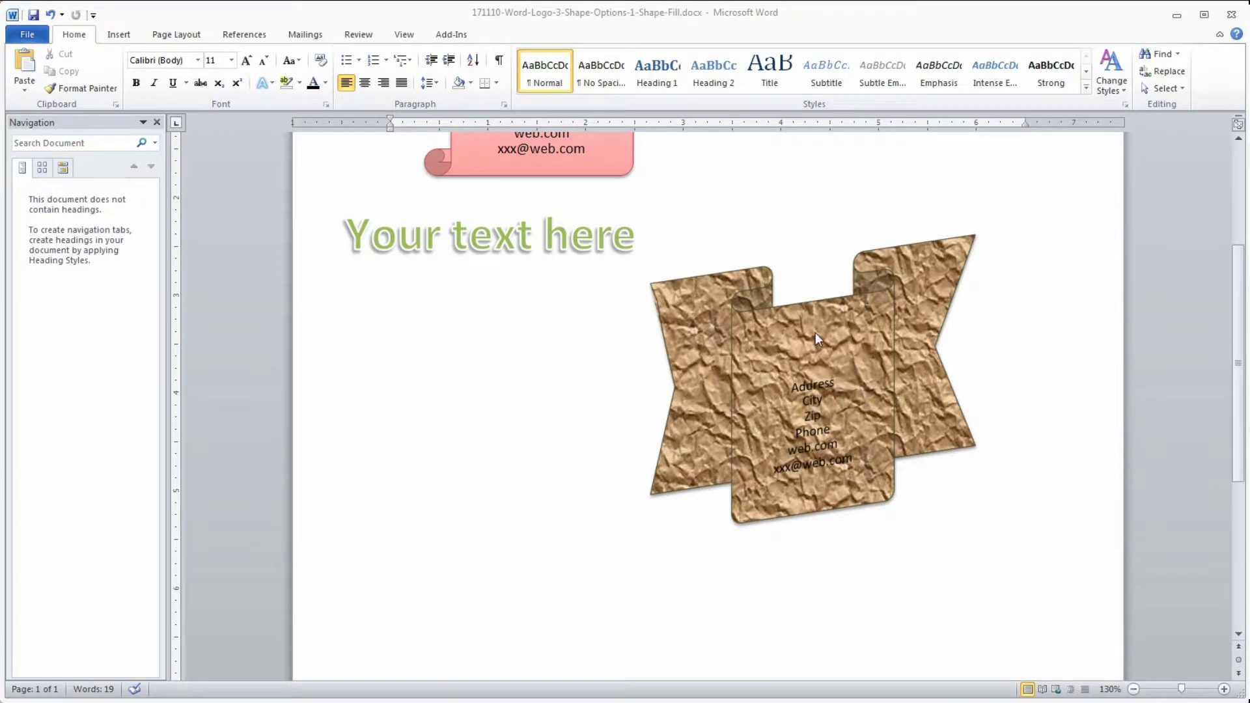
Recolor the ribbon banner's paper texture with the Tan, Background color 2 Light variation
left_click(813, 331)
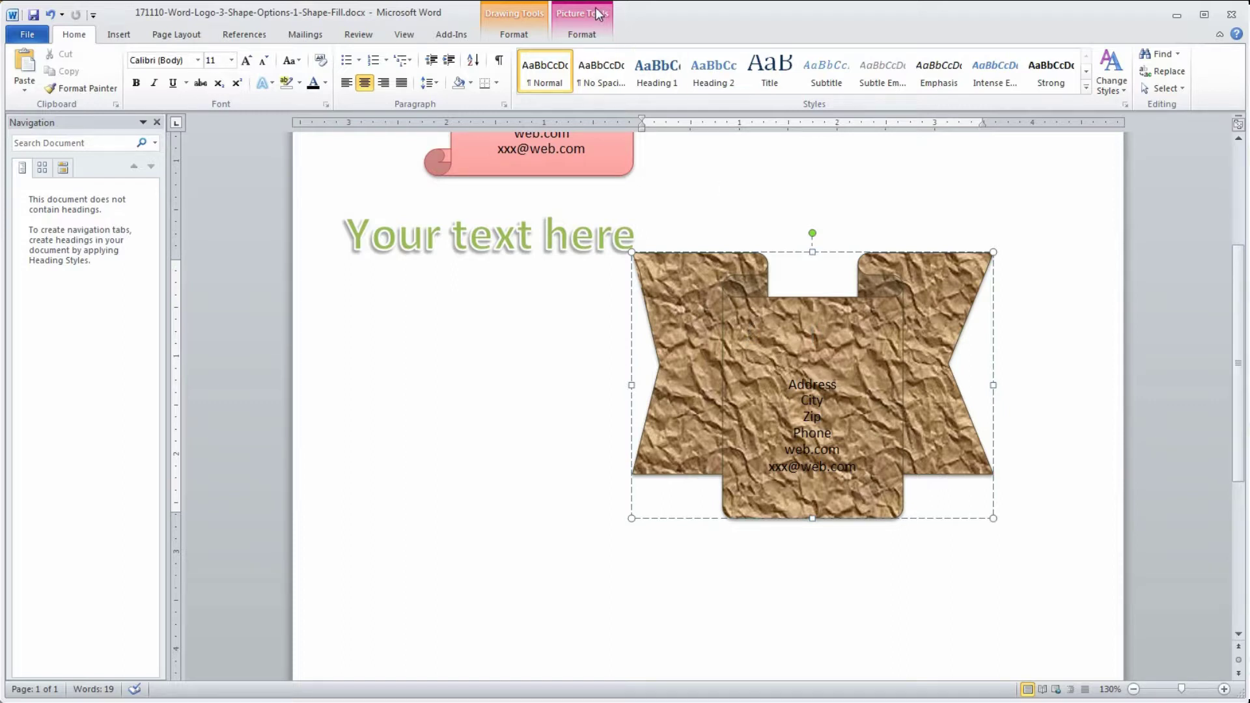
left_click(581, 26)
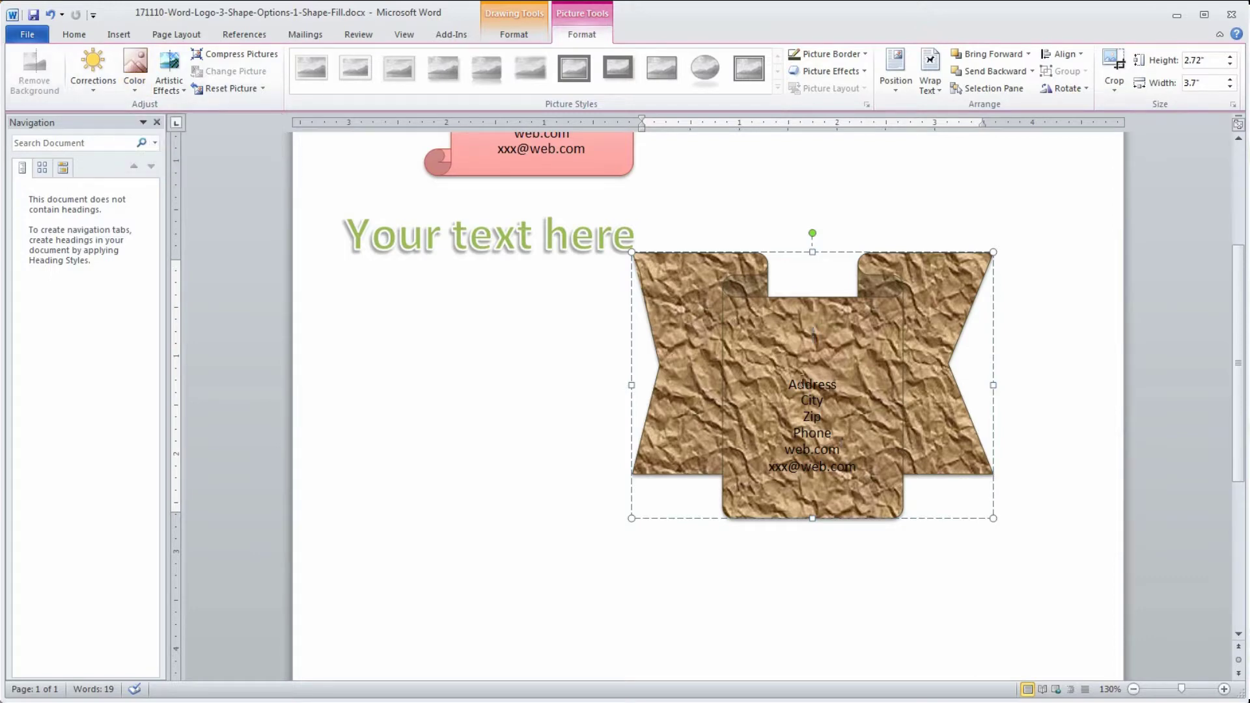
left_click(139, 82)
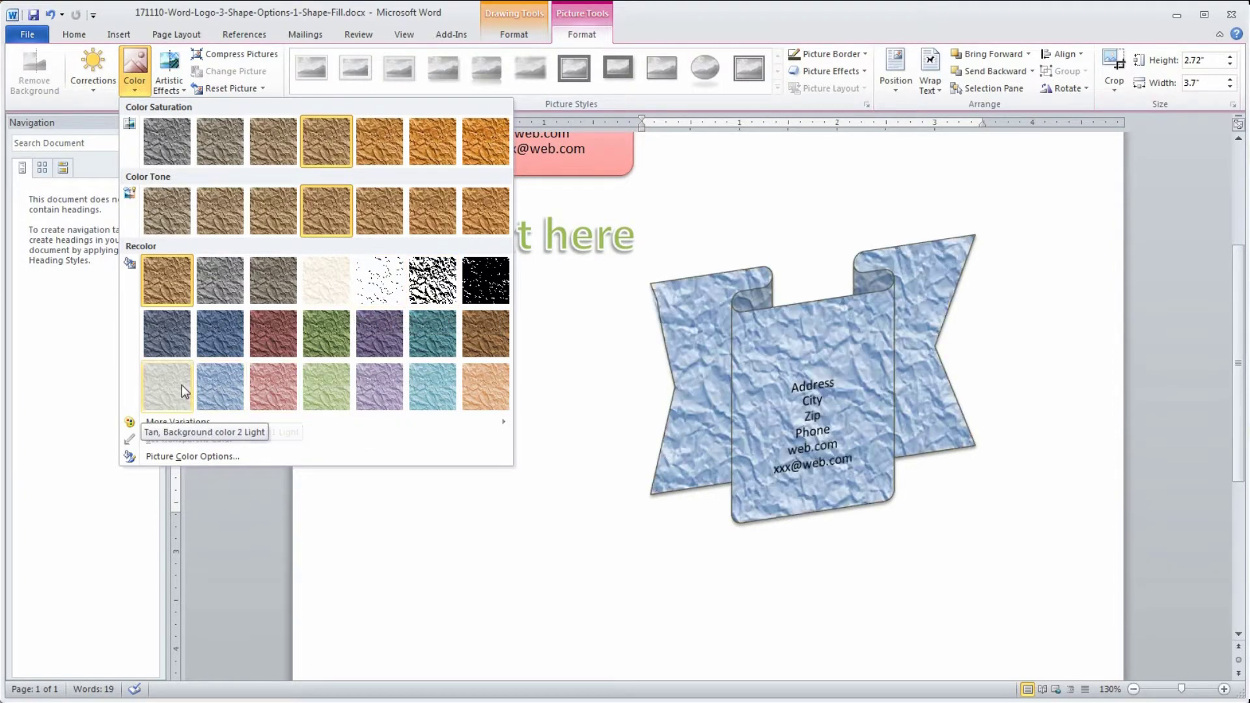
key("Escape")
key("ctrl+z")
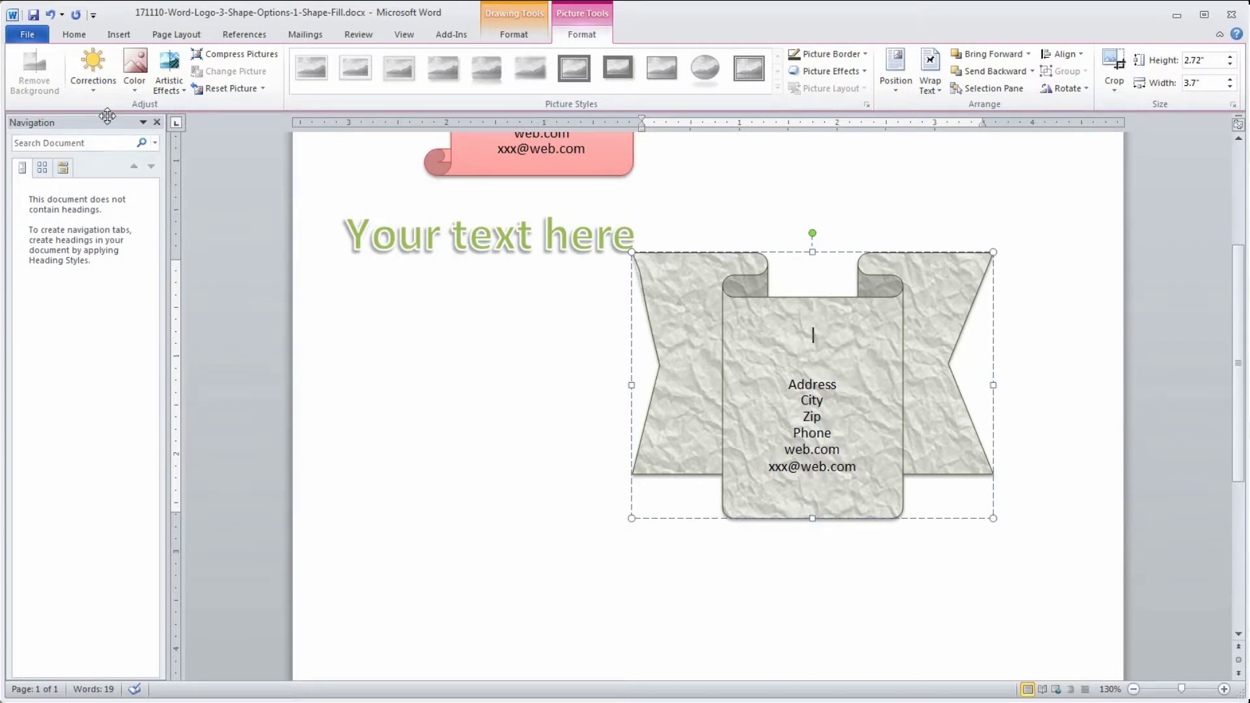
Brighten the ribbon banner's texture by one preset level, keeping the same contrast
left_click(97, 88)
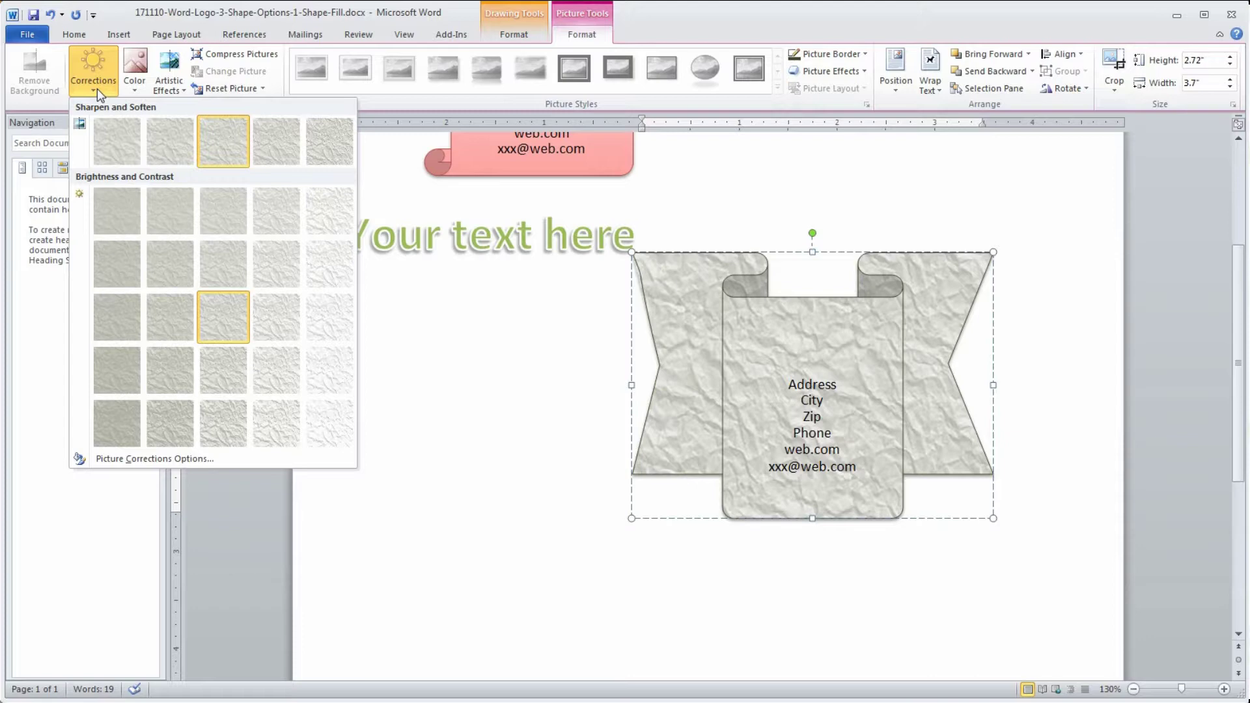
left_click(291, 320)
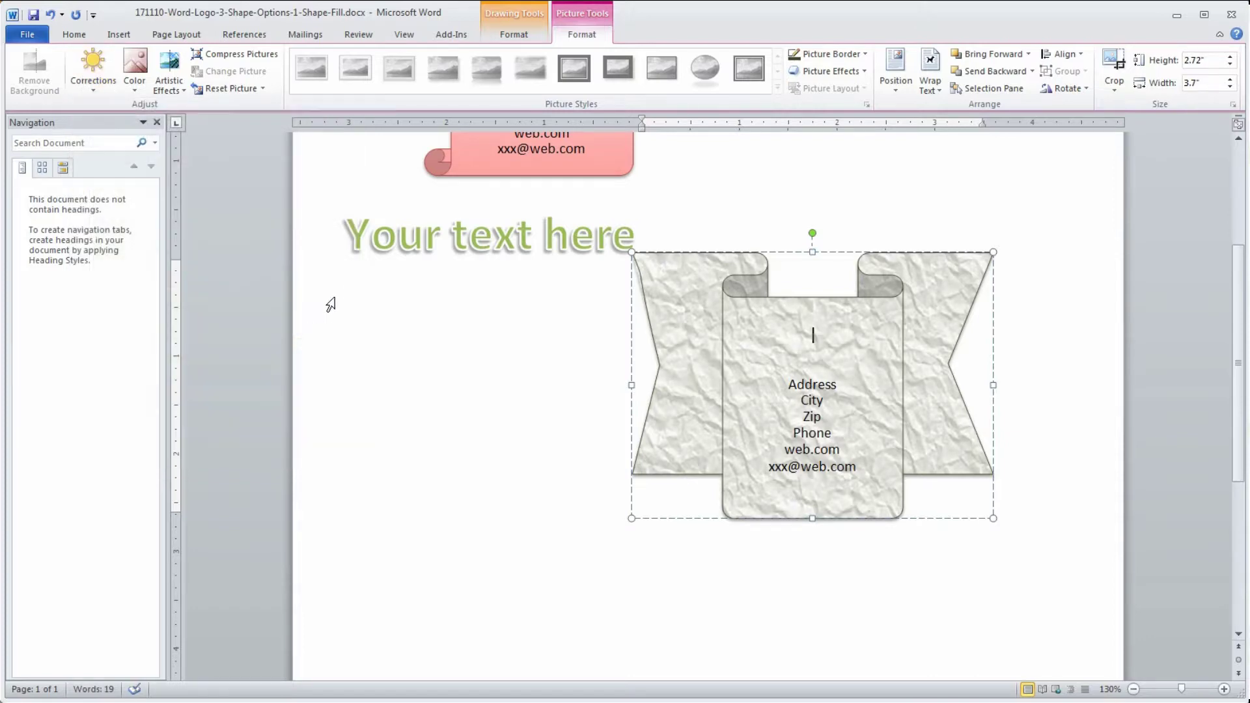
Try the strongest soften preset on the ribbon banner's texture, and replace it with the strongest sharpen preset
left_click(94, 82)
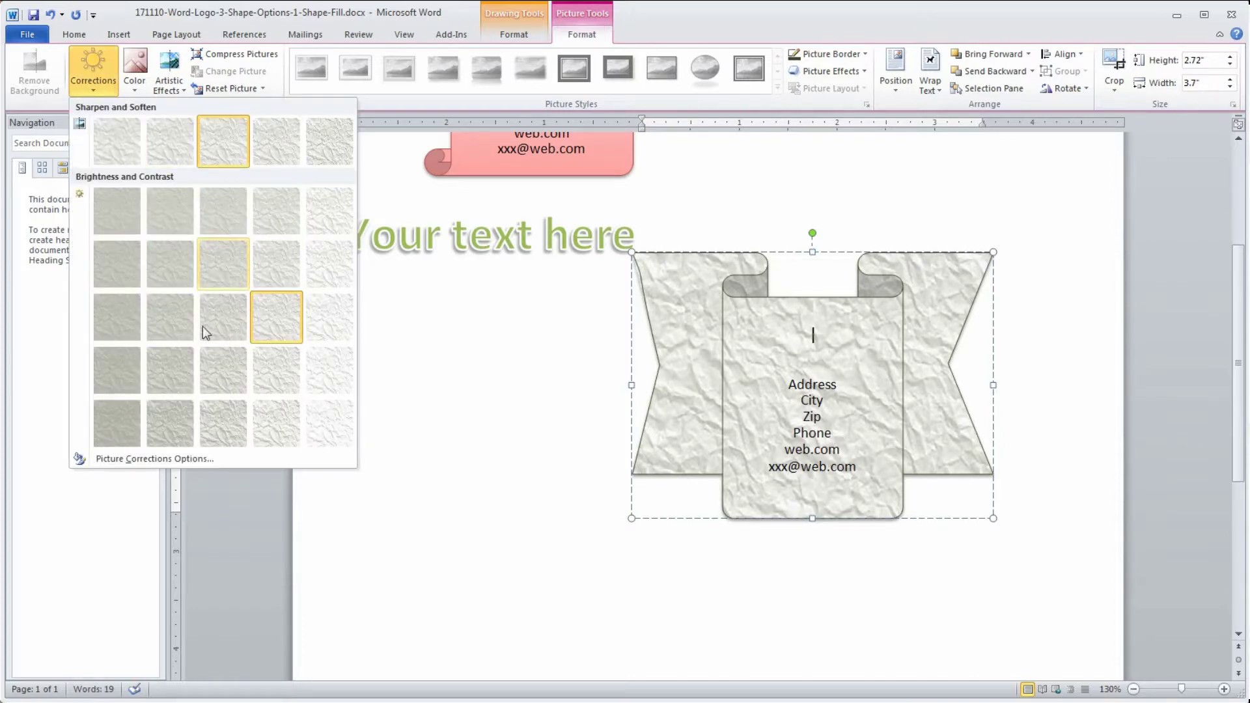
left_click(123, 139)
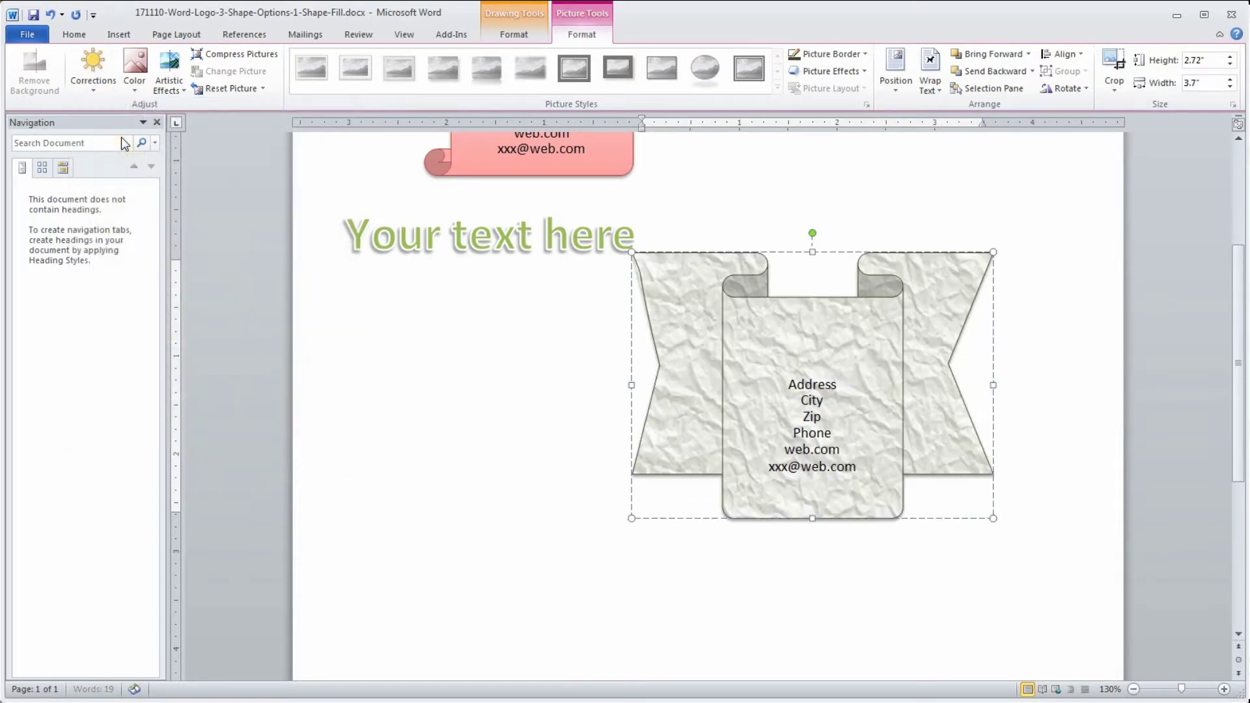
left_click(107, 72)
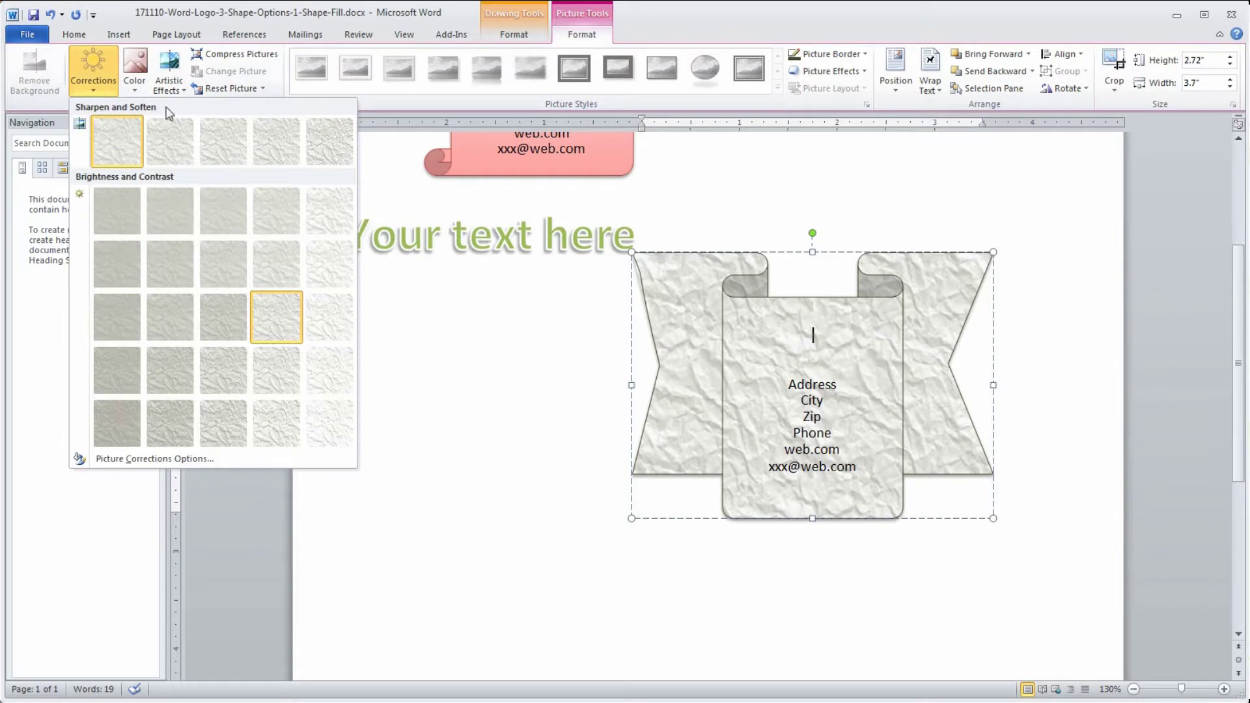
left_click(324, 151)
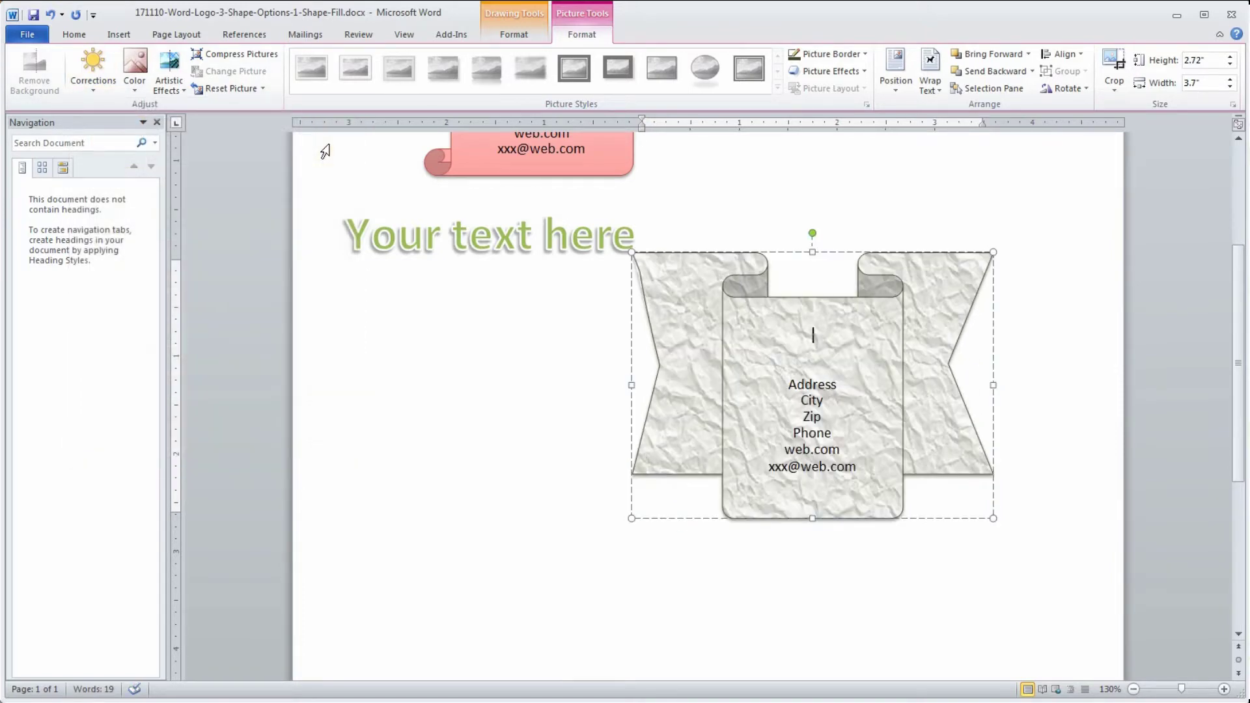
left_click(1066, 379)
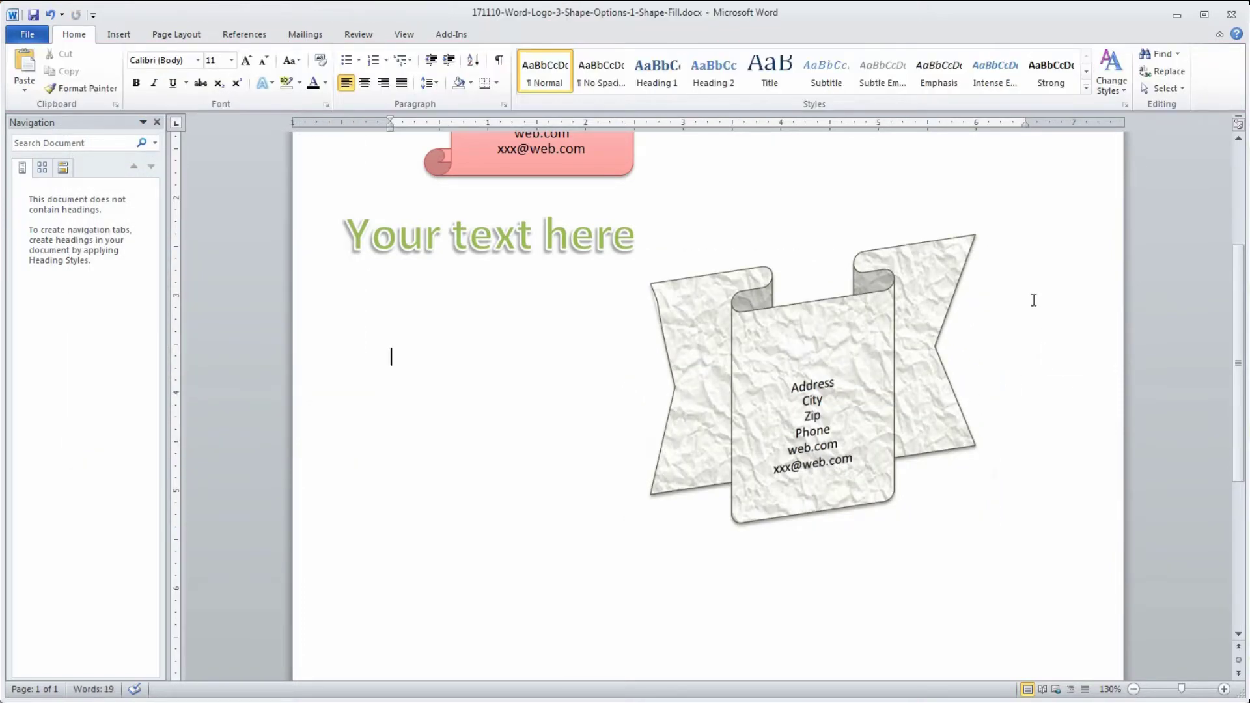
left_click(826, 434)
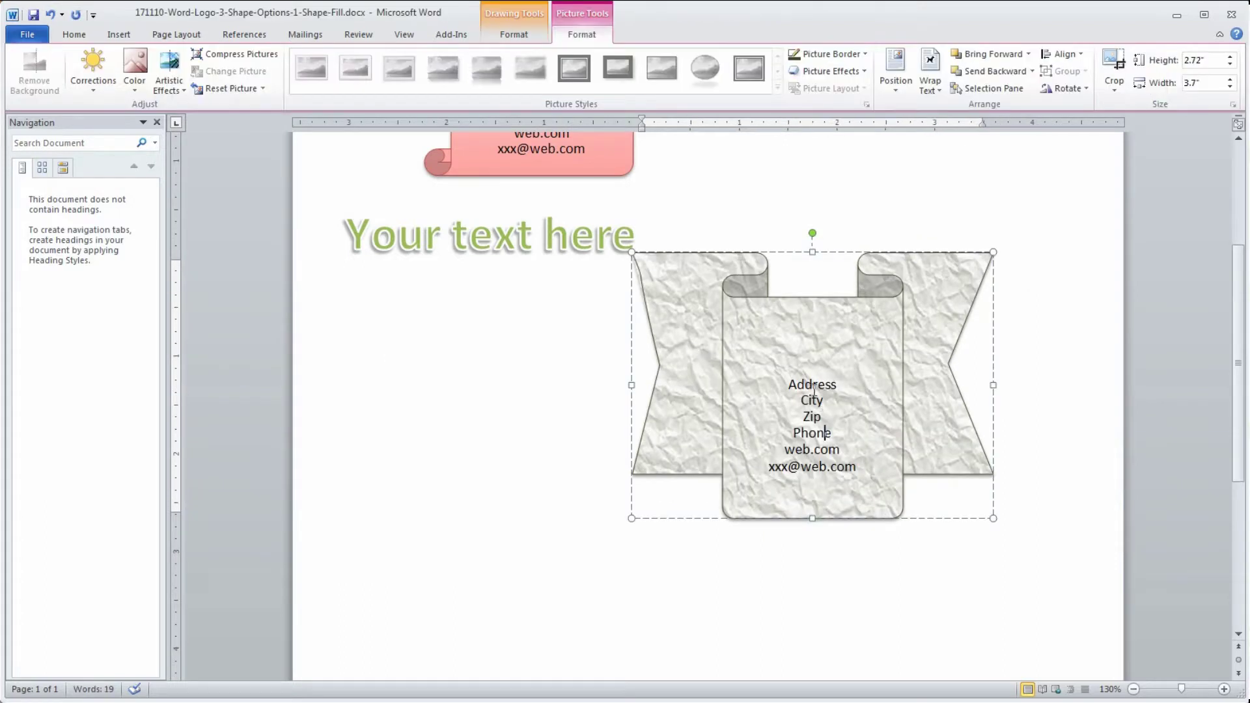
Insert three blank lines above the Address line in the ribbon banner to shift the contact lines down
left_click(789, 384)
key("Return")
key("Return")
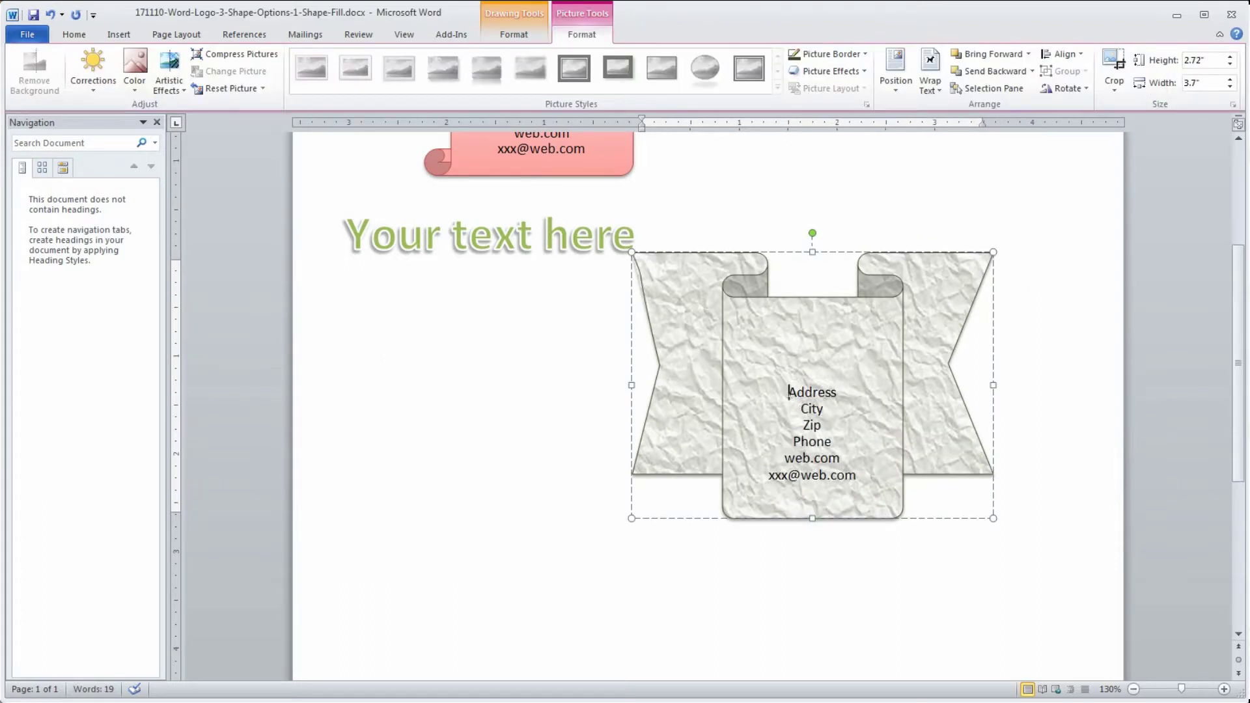
key("Return")
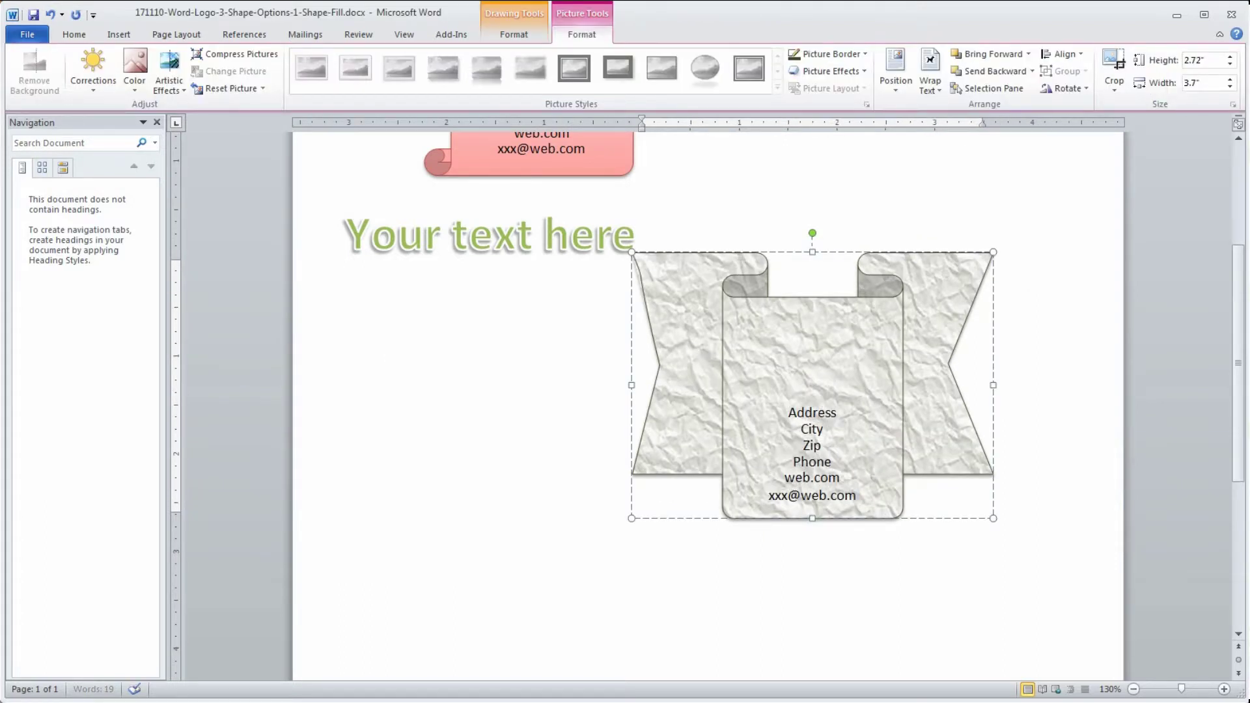
left_click(1091, 384)
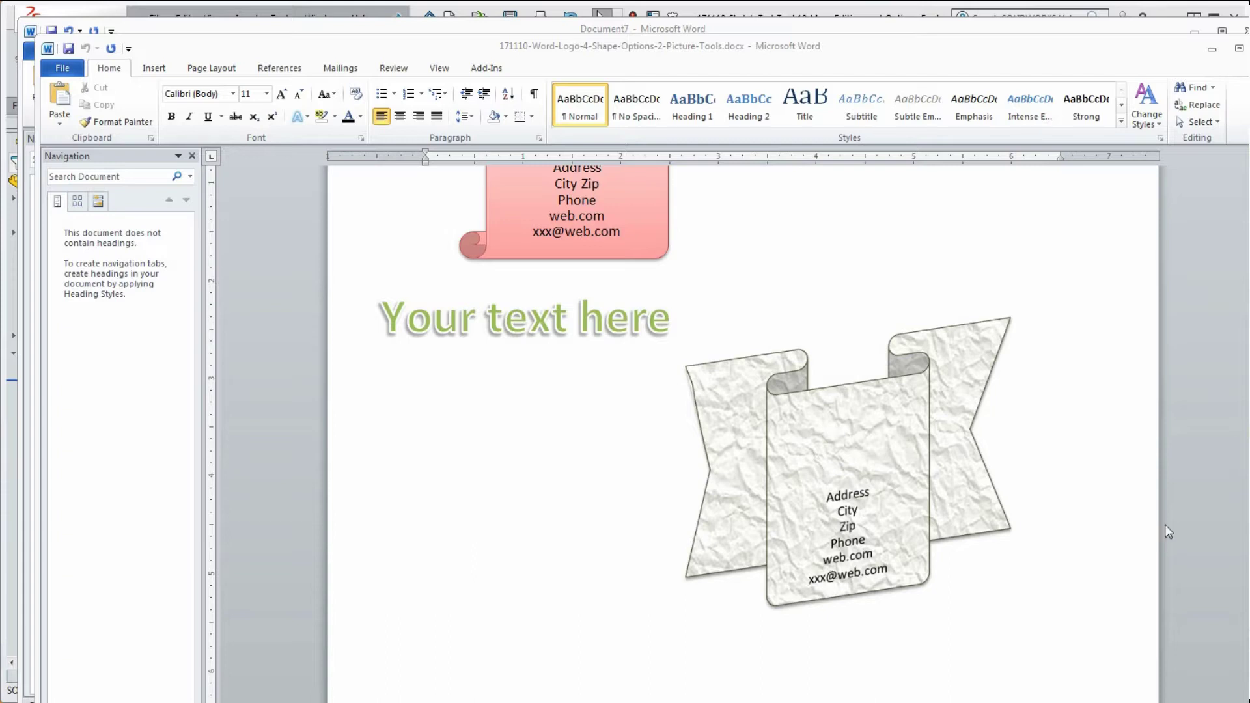
Add ABC and DESIGNS on two lines above the banner's contact lines, using the blue beveled WordArt style with a reflection
left_click(846, 432)
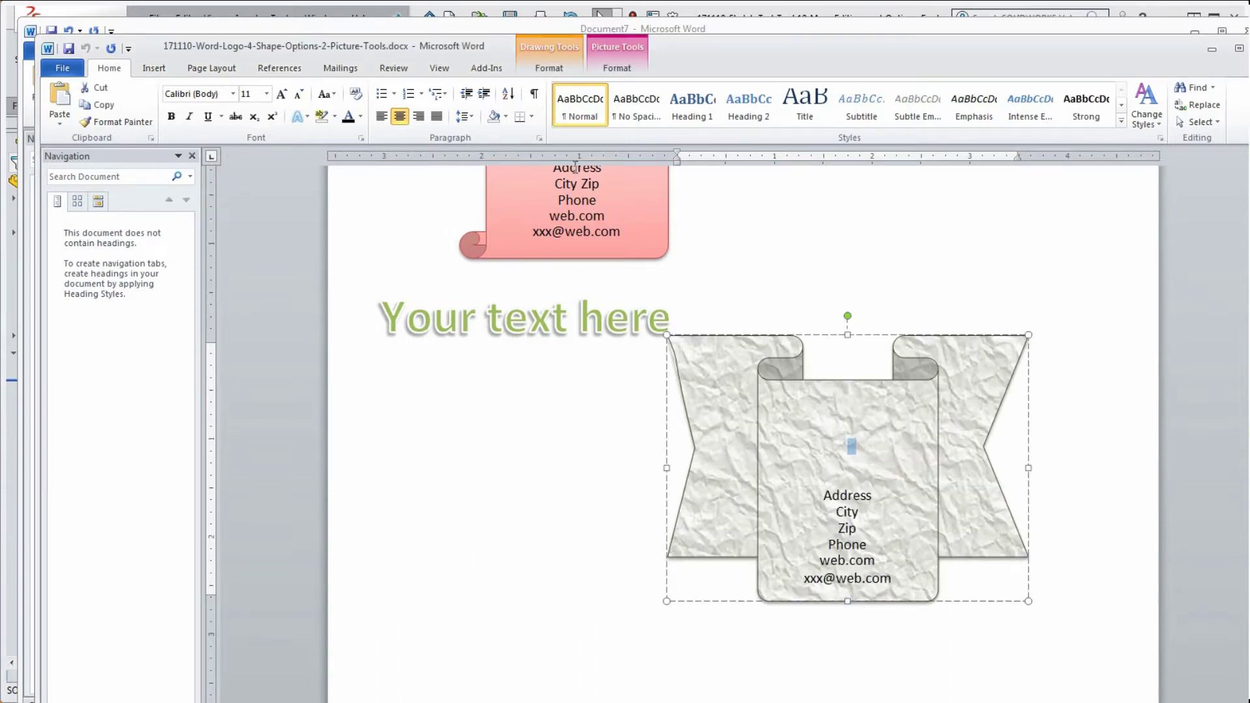
left_click(554, 50)
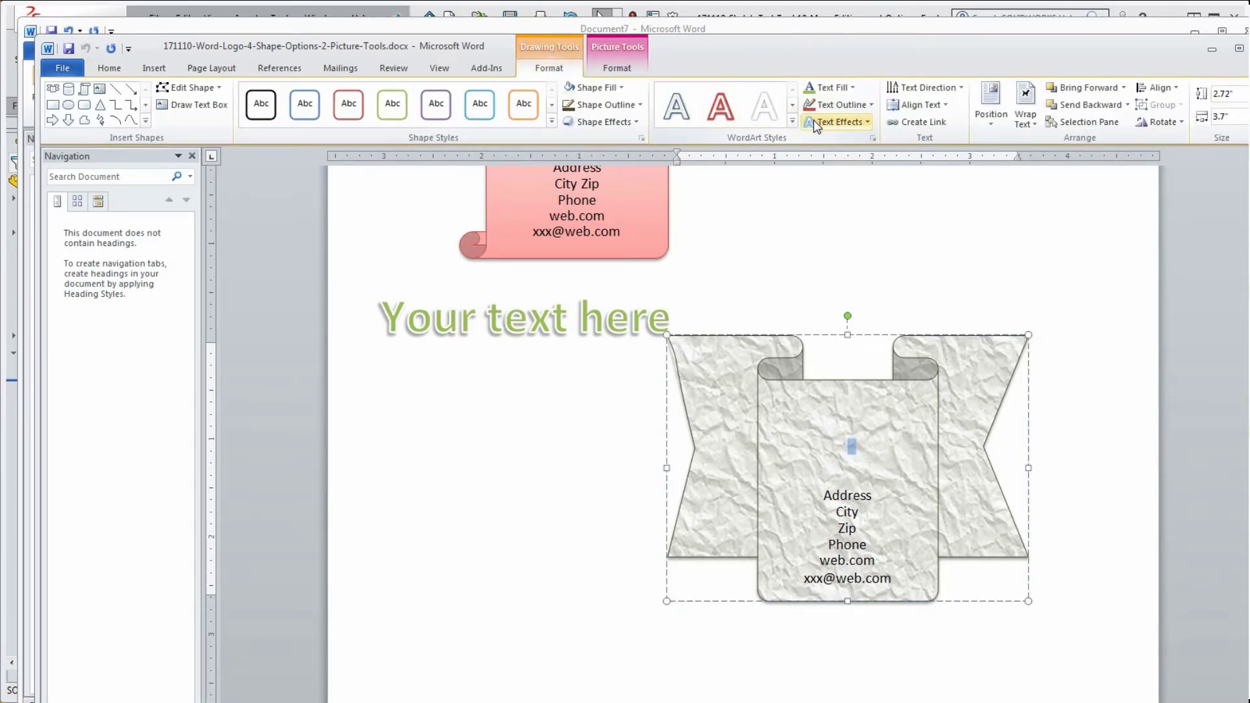
left_click(792, 121)
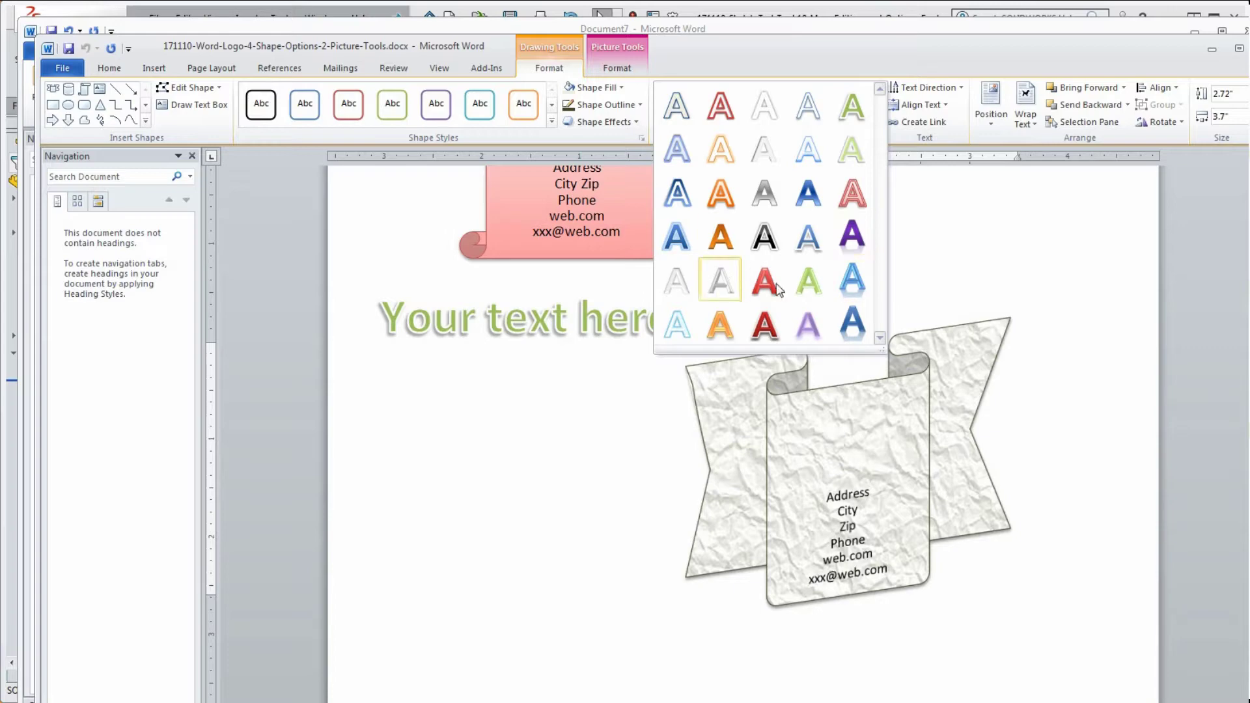
left_click(853, 274)
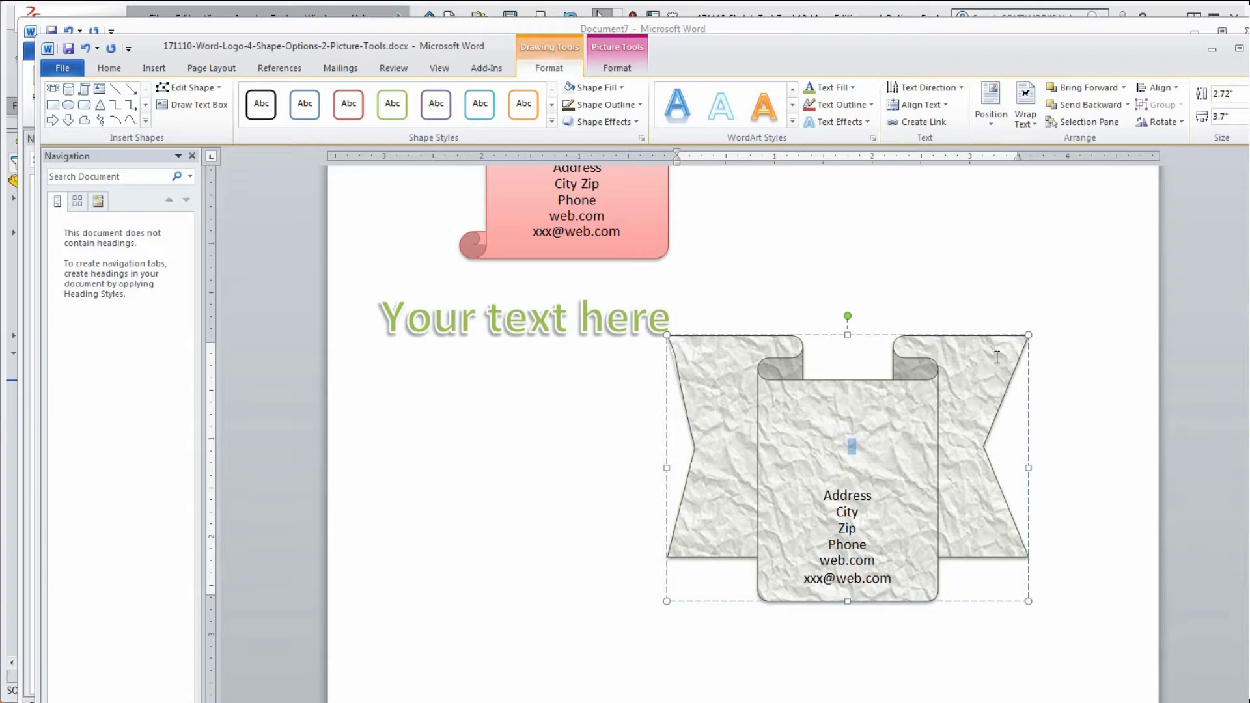
type("ABC")
key("Return")
type("DESIGNS")
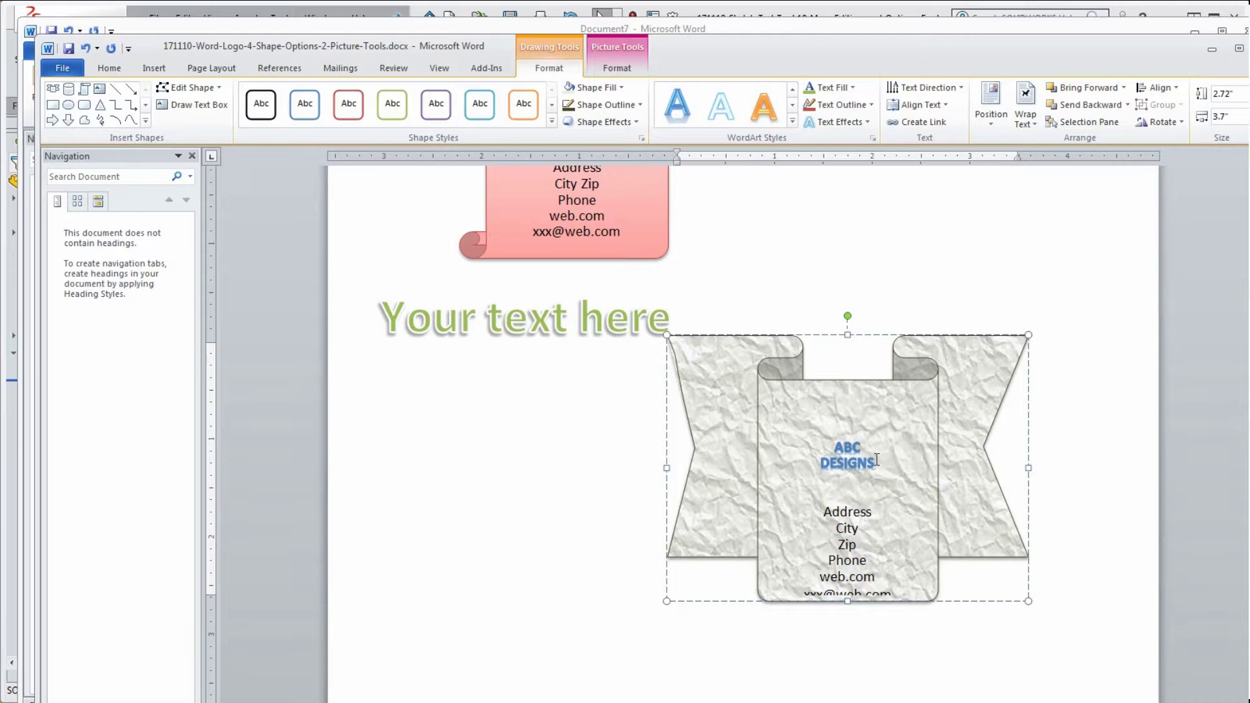
Set the font size of the ABC DESIGNS title in the ribbon banner to 36
left_click_drag(876, 460, 826, 447)
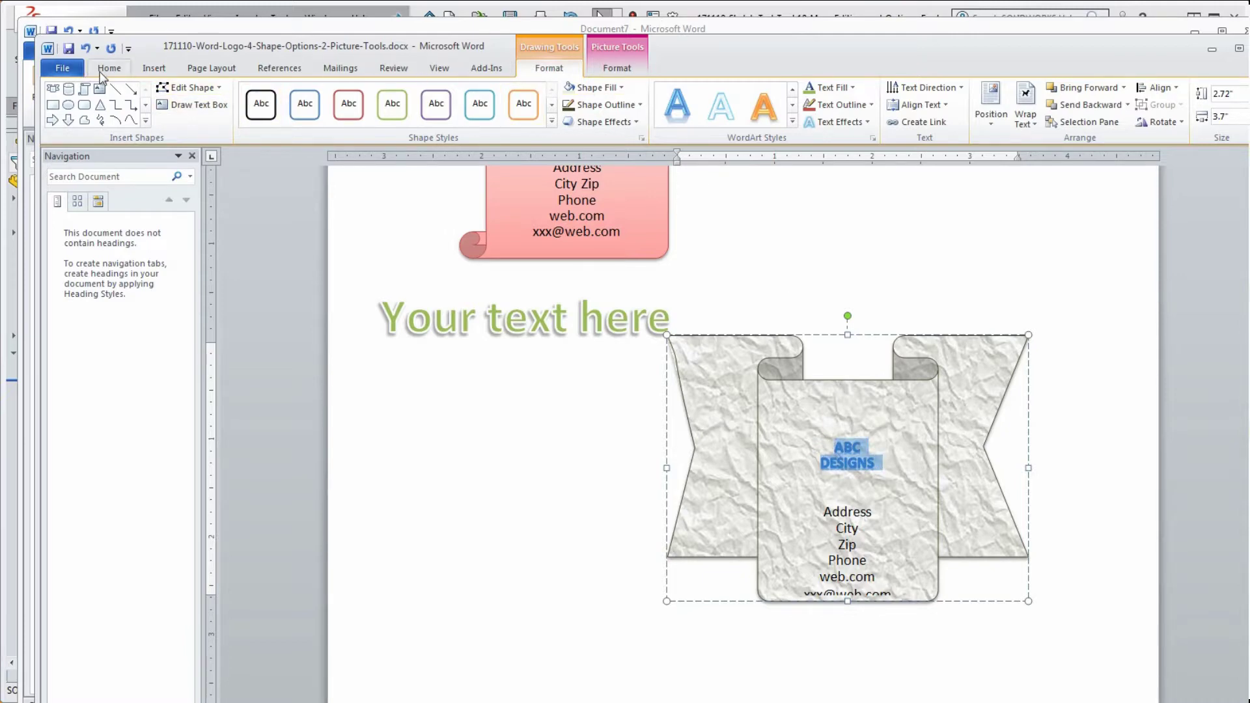
left_click(107, 69)
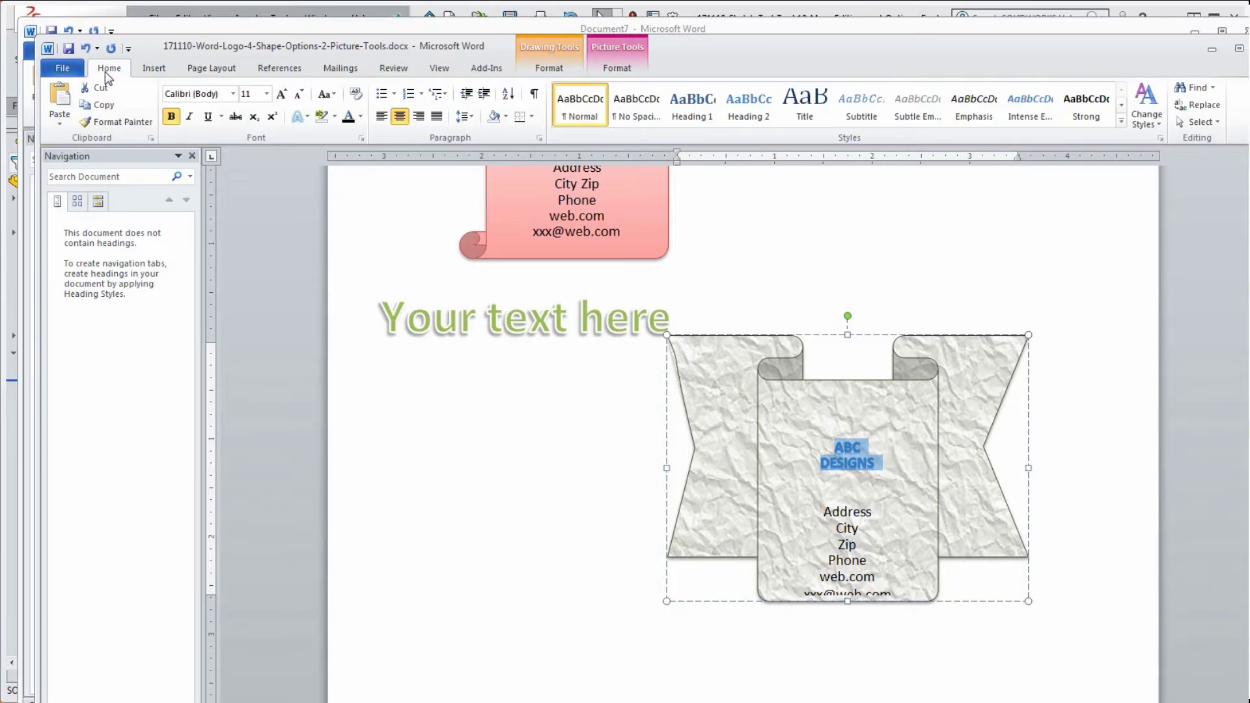
left_click(255, 94)
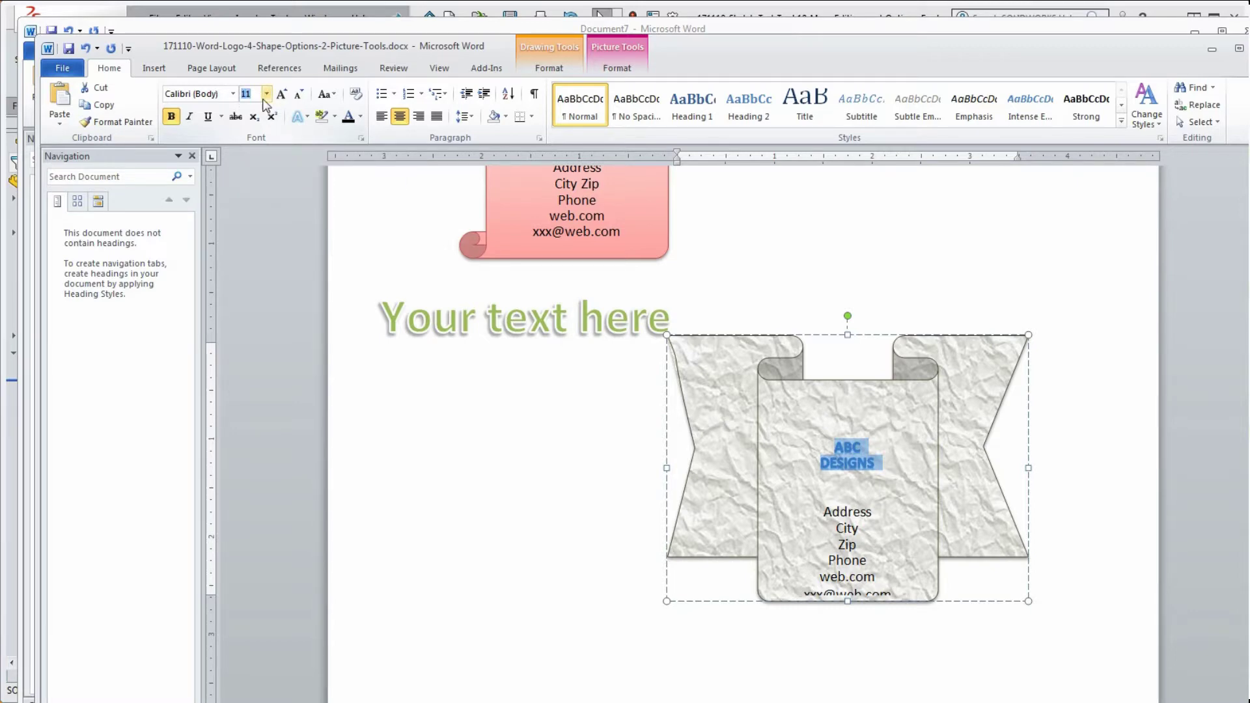
left_click(267, 94)
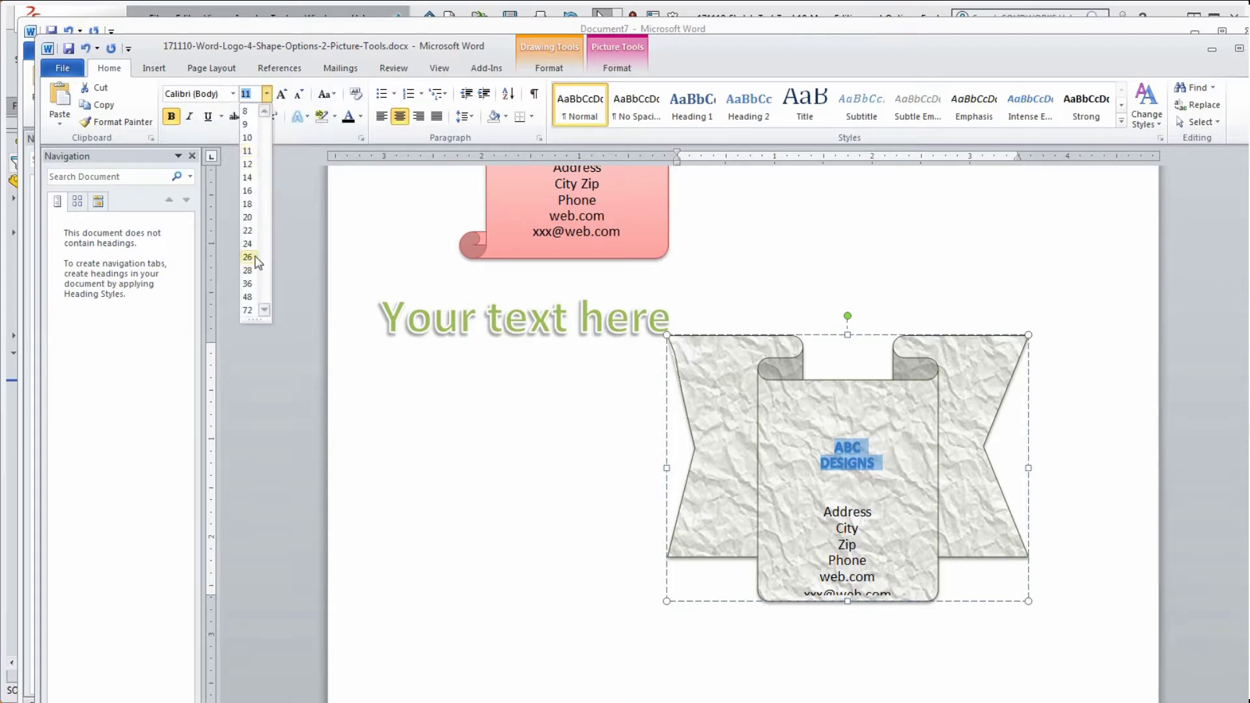
left_click(252, 284)
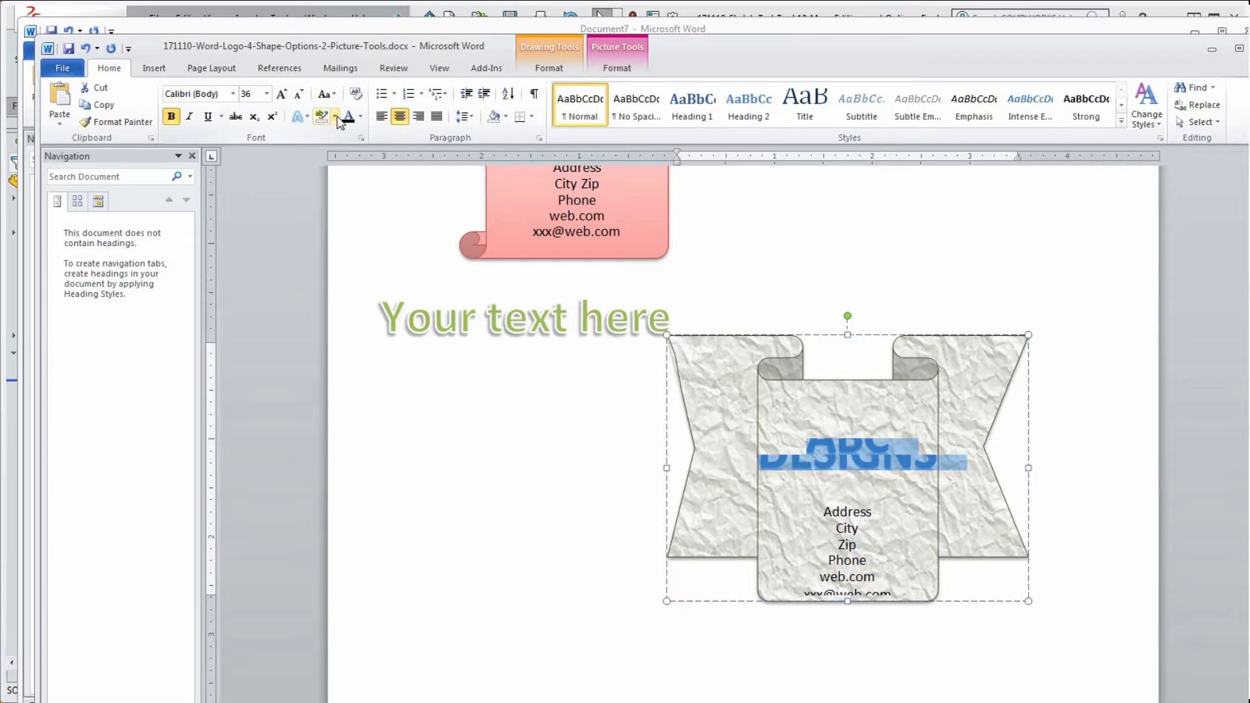
Increase the exact line spacing of the ABC and DESIGNS lines to fit their enlarged text
left_click(471, 116)
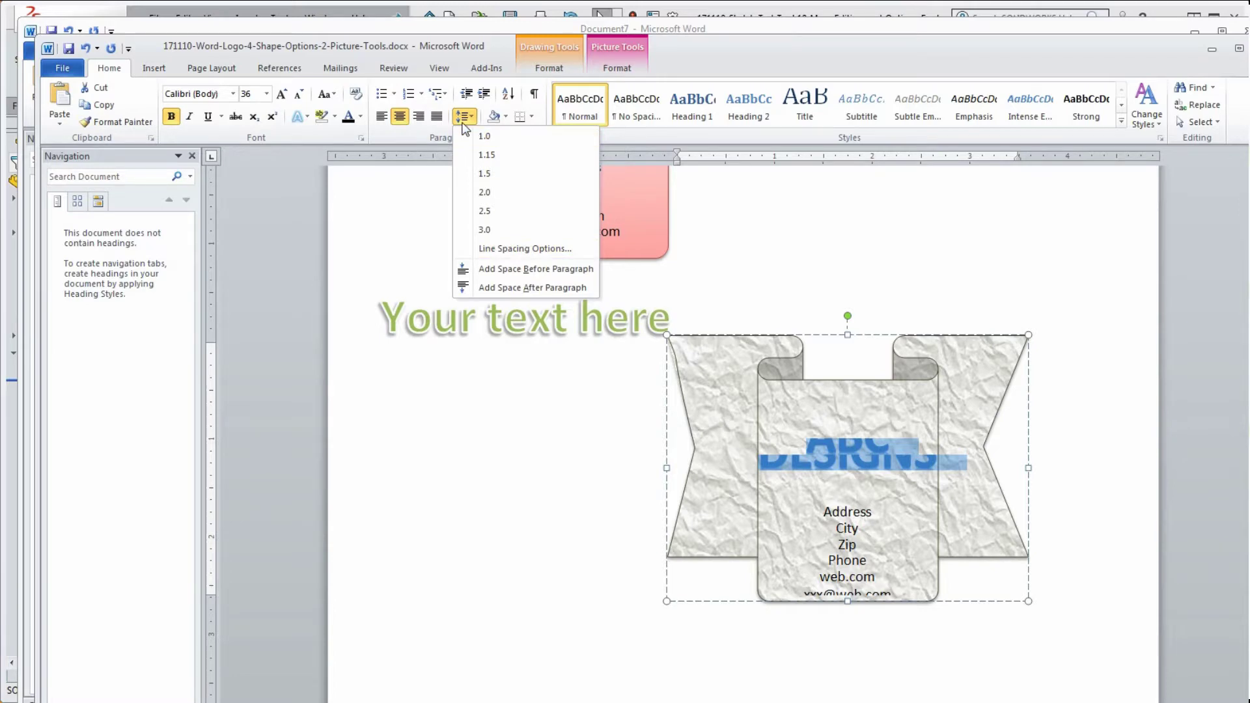
left_click(396, 207)
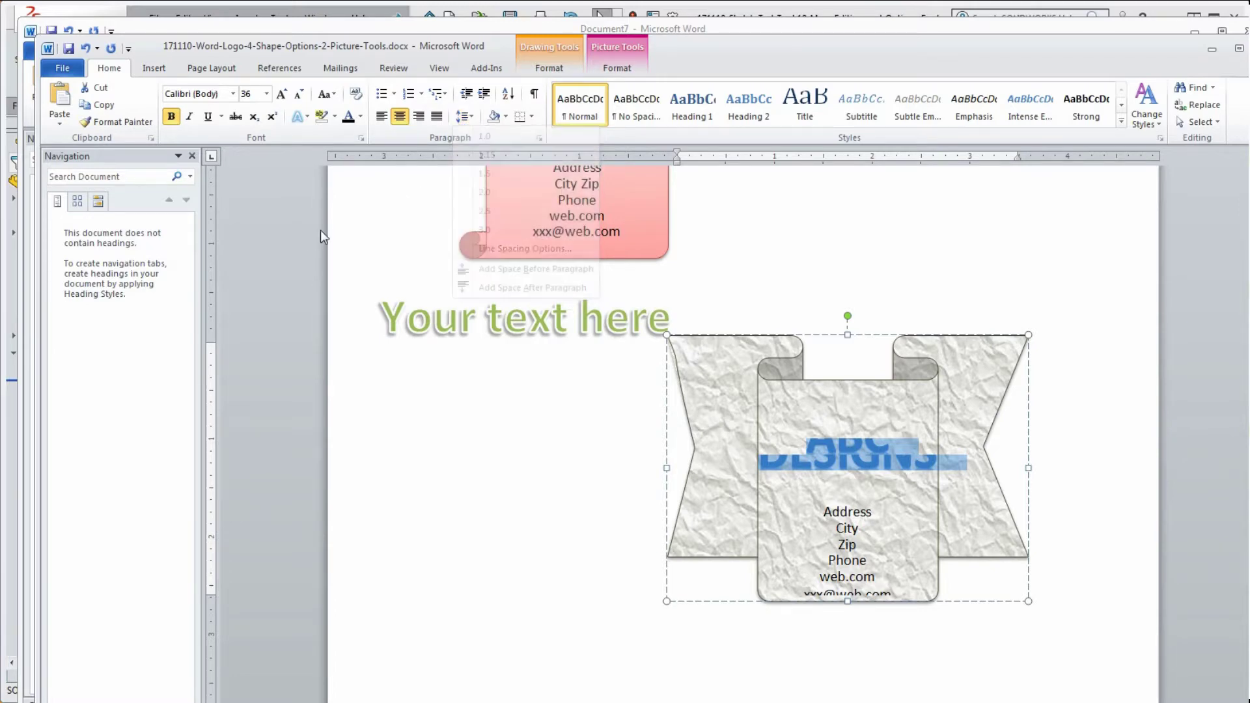
left_click(466, 120)
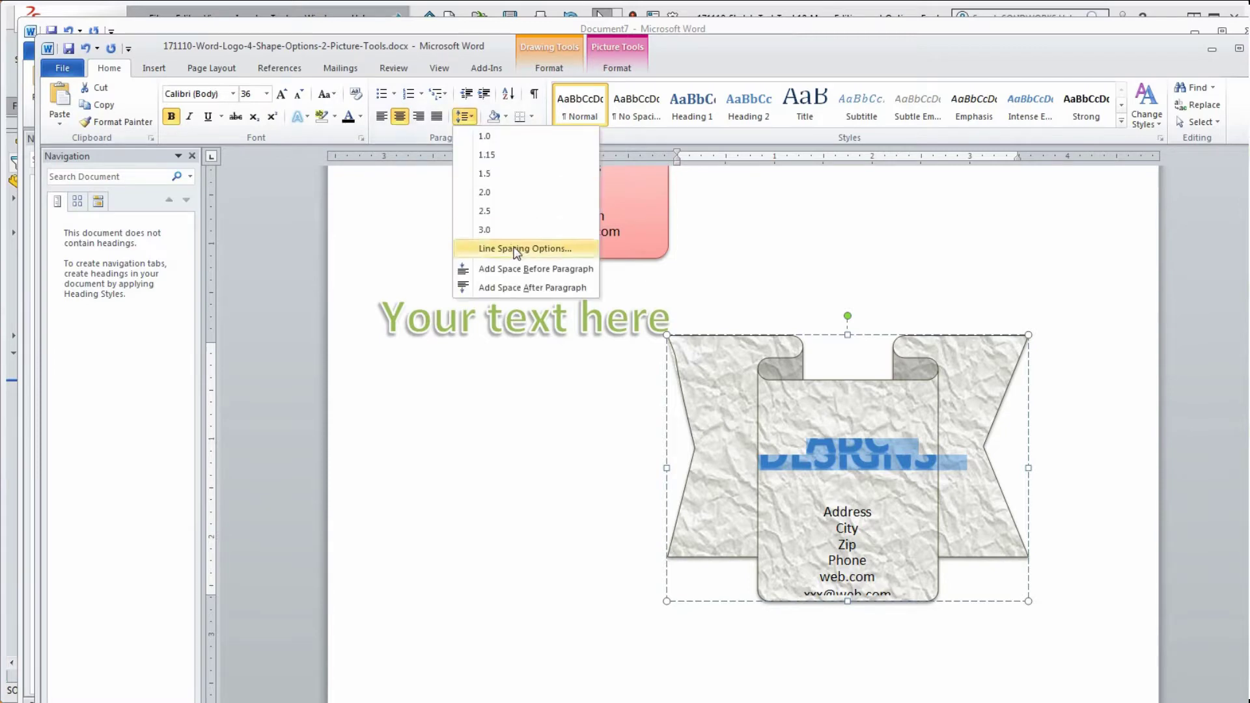
left_click(522, 250)
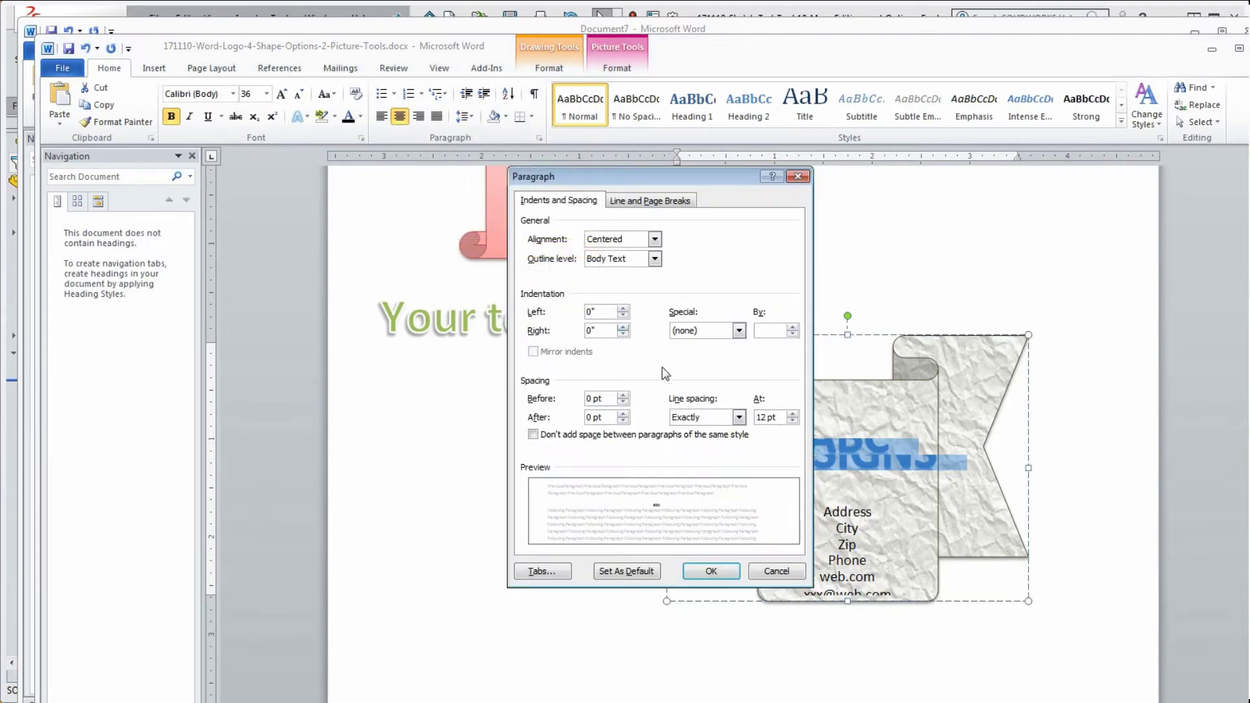
left_click_drag(777, 416, 753, 415)
type("3")
left_click(711, 571)
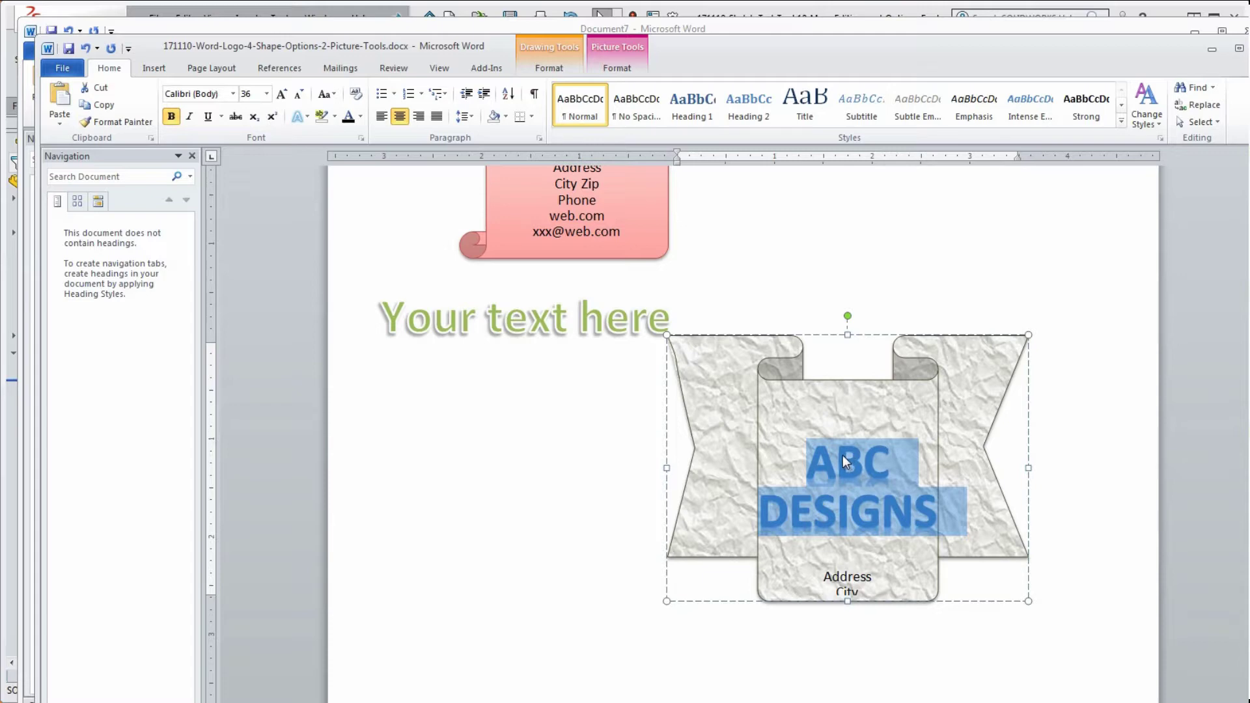
Delete the blank space above ABC in the ribbon banner and center the ABC line
key("Left")
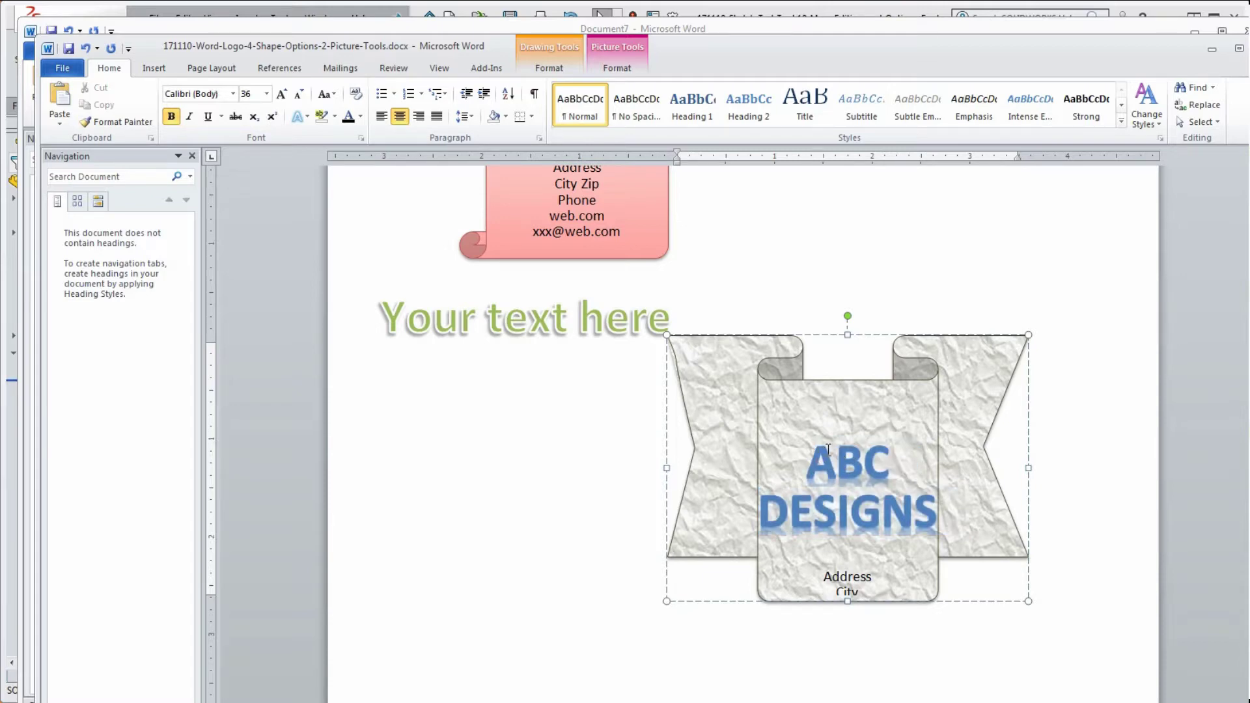
key("ctrl+l")
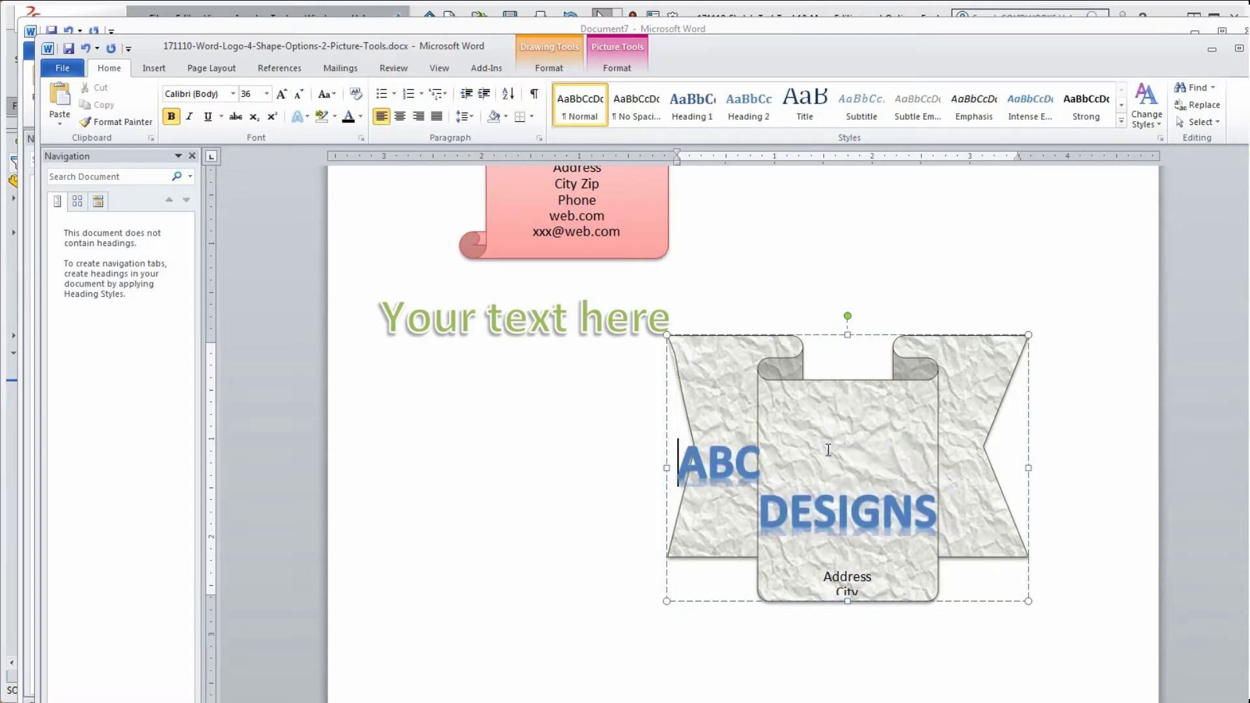
key("BackSpace")
key("BackSpace")
key("BackSpace")
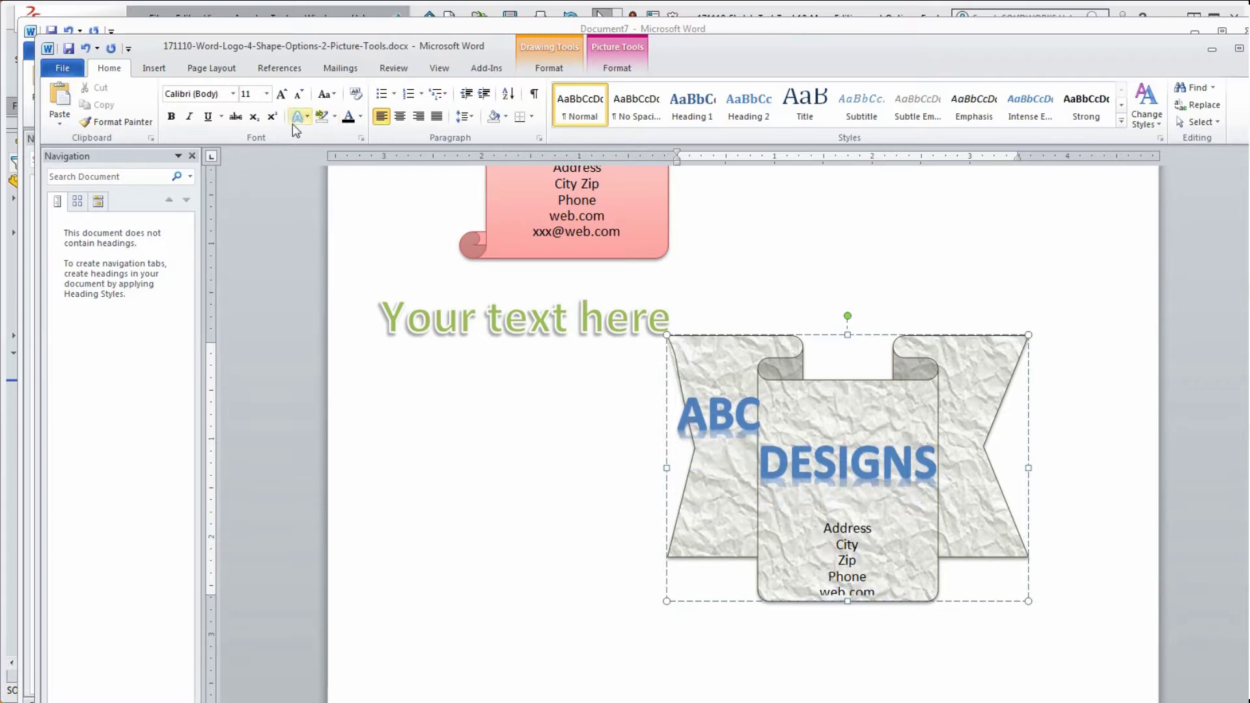
left_click(401, 119)
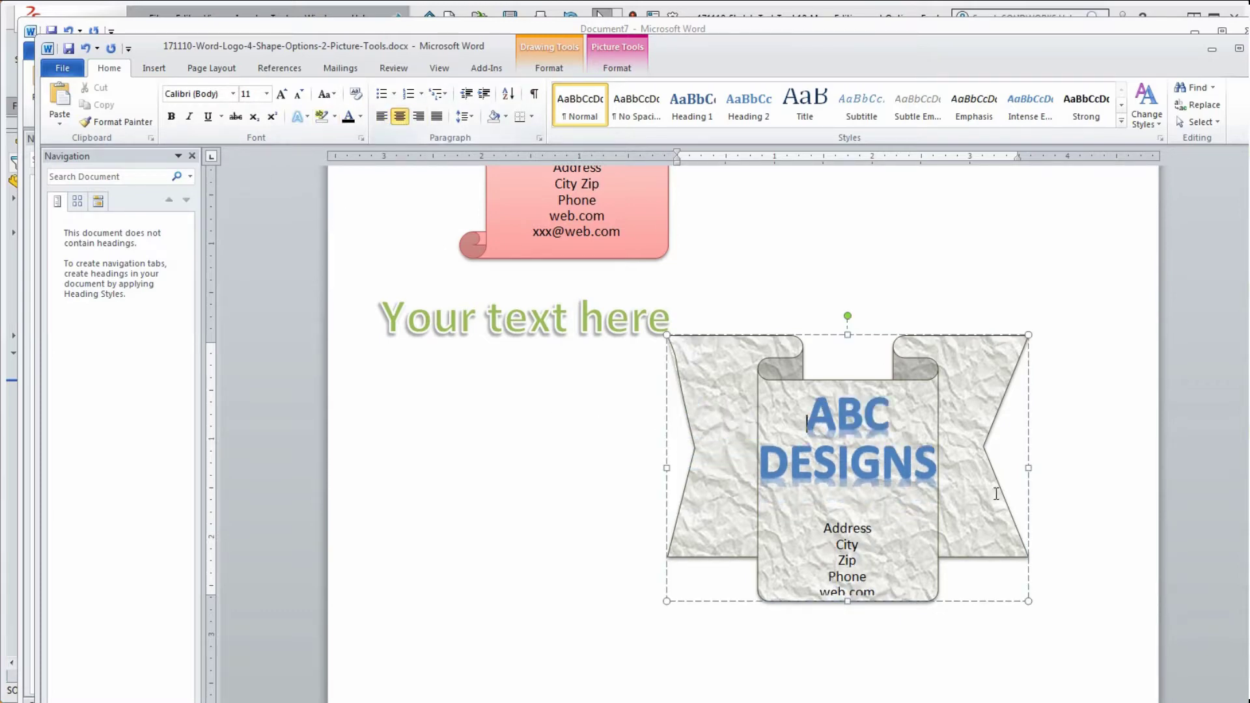
Delete the two blank lines between DESIGNS and the Address line in the banner
key("Delete")
key("Delete")
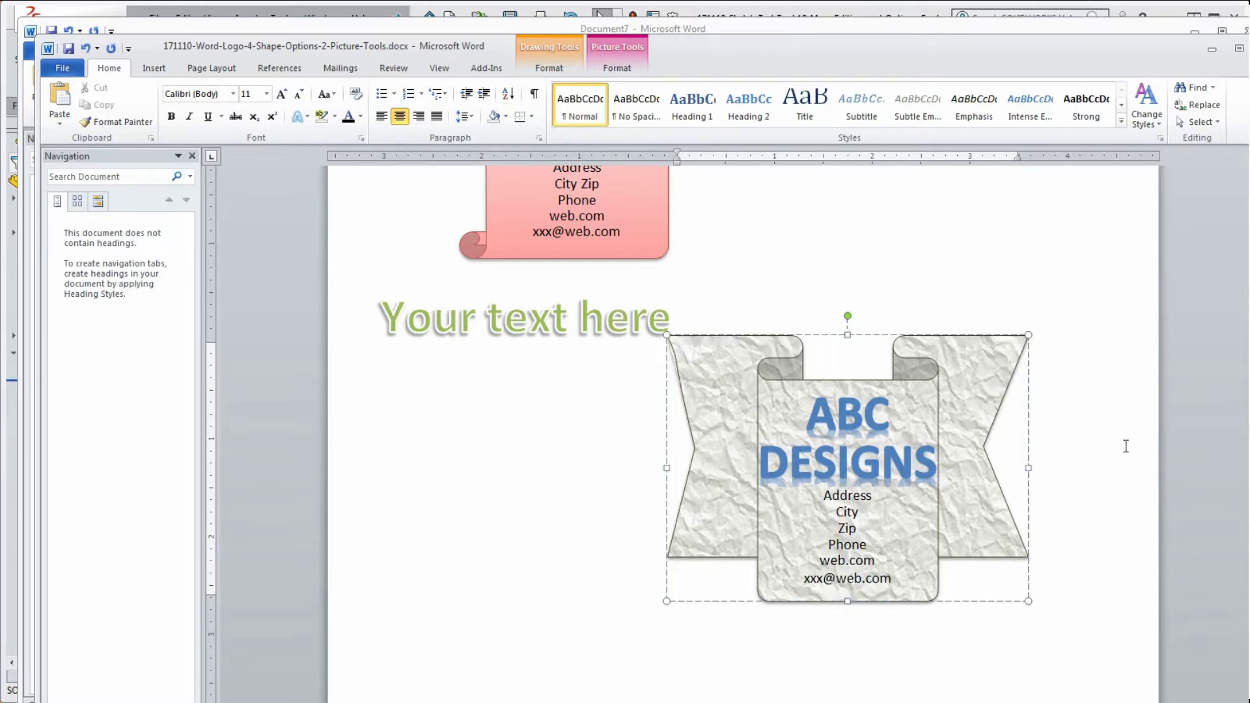
left_click(1101, 434)
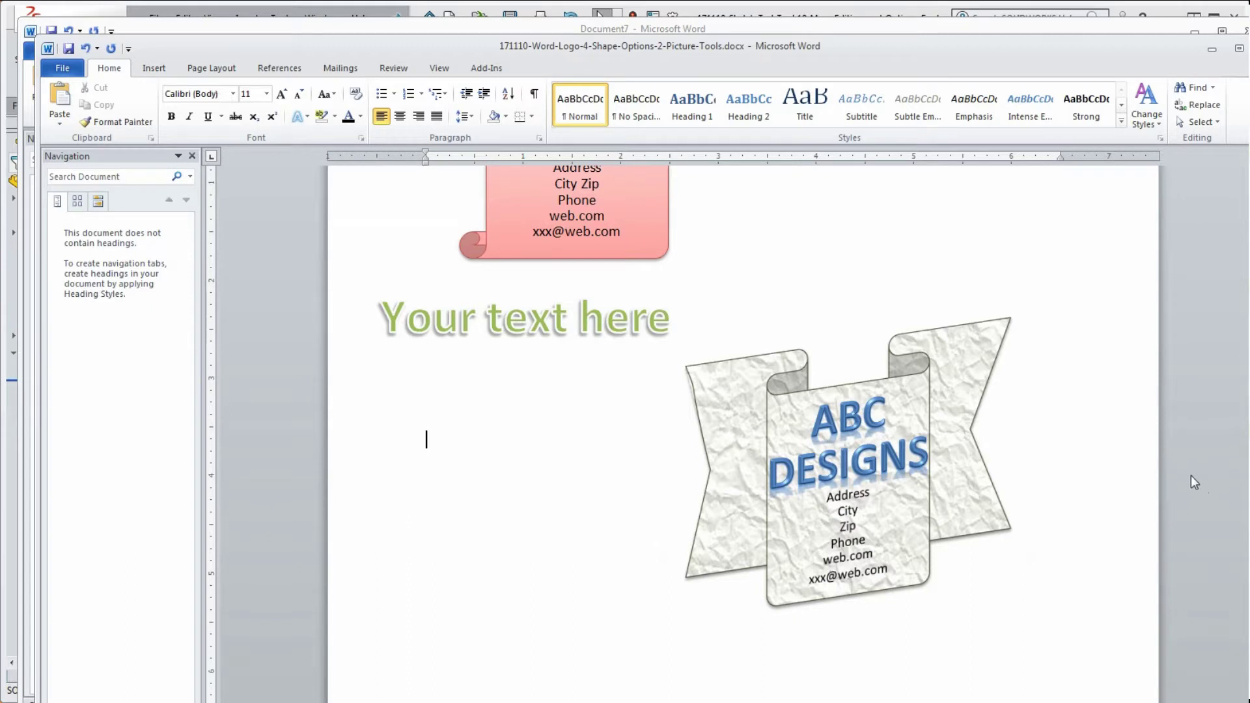
Change the text fill of both the ABC and DESIGNS lines to the darker olive green theme color
left_click(897, 456)
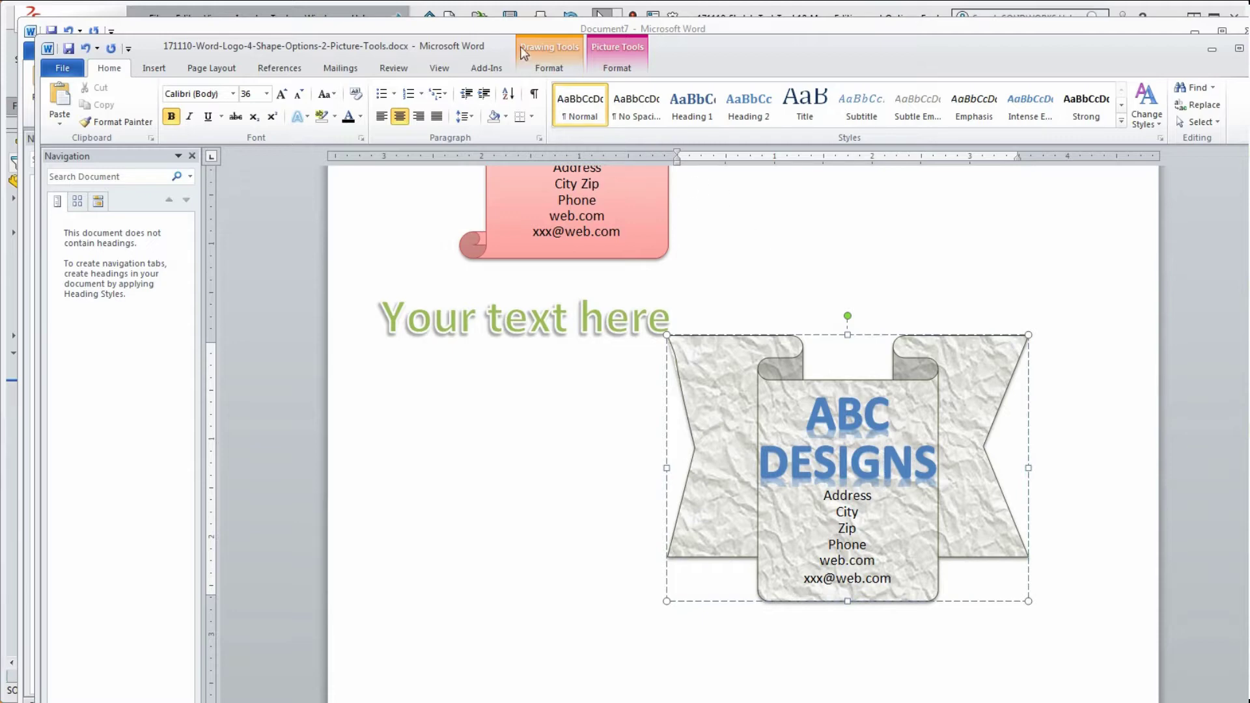
left_click(560, 46)
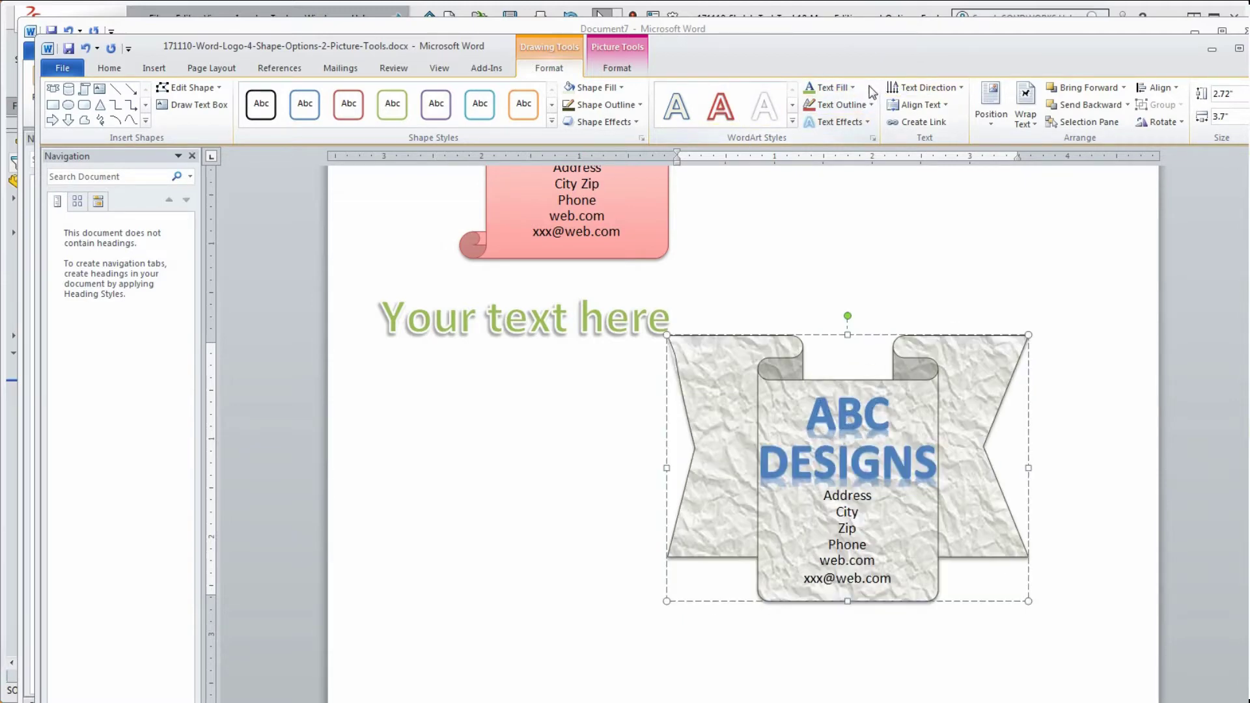
left_click(852, 88)
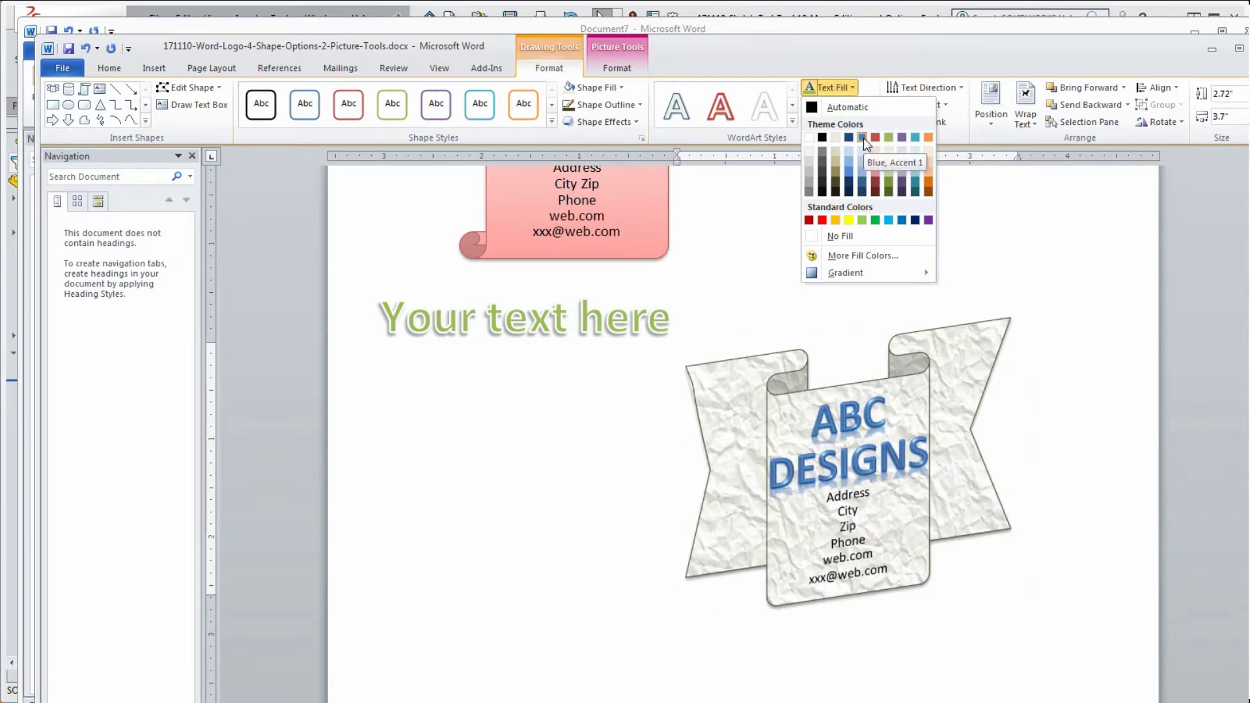
left_click(890, 182)
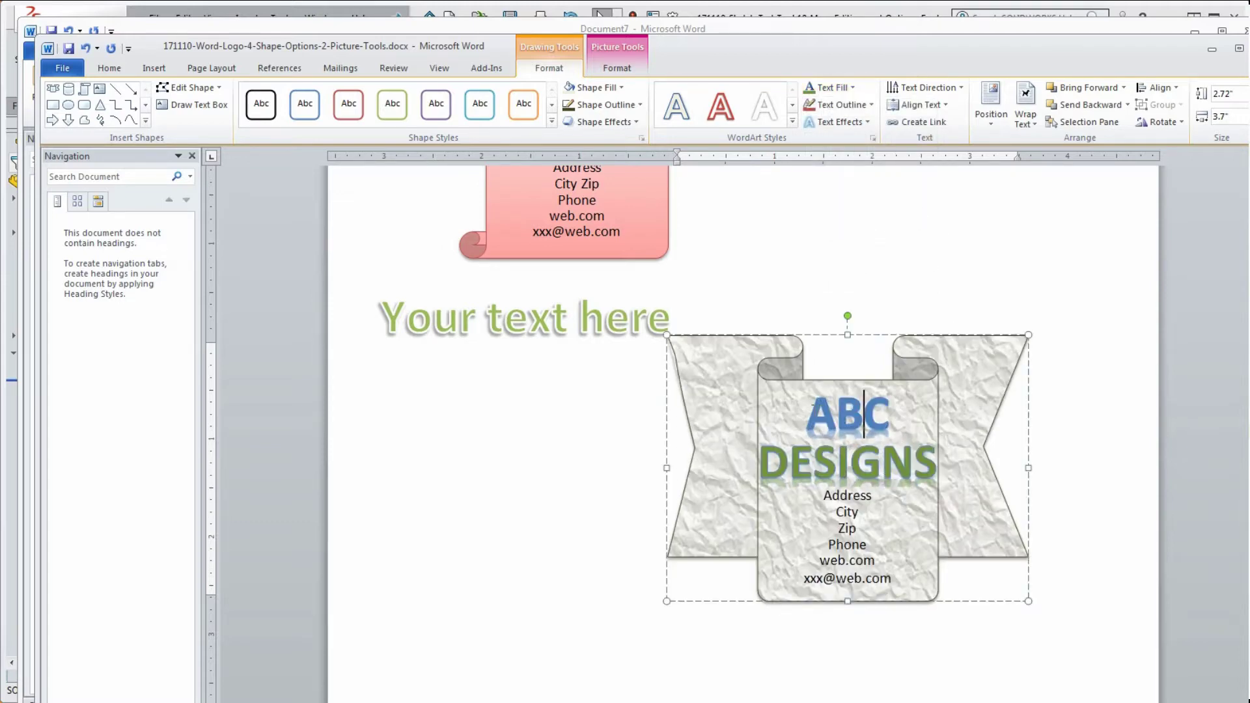
left_click_drag(807, 412, 930, 458)
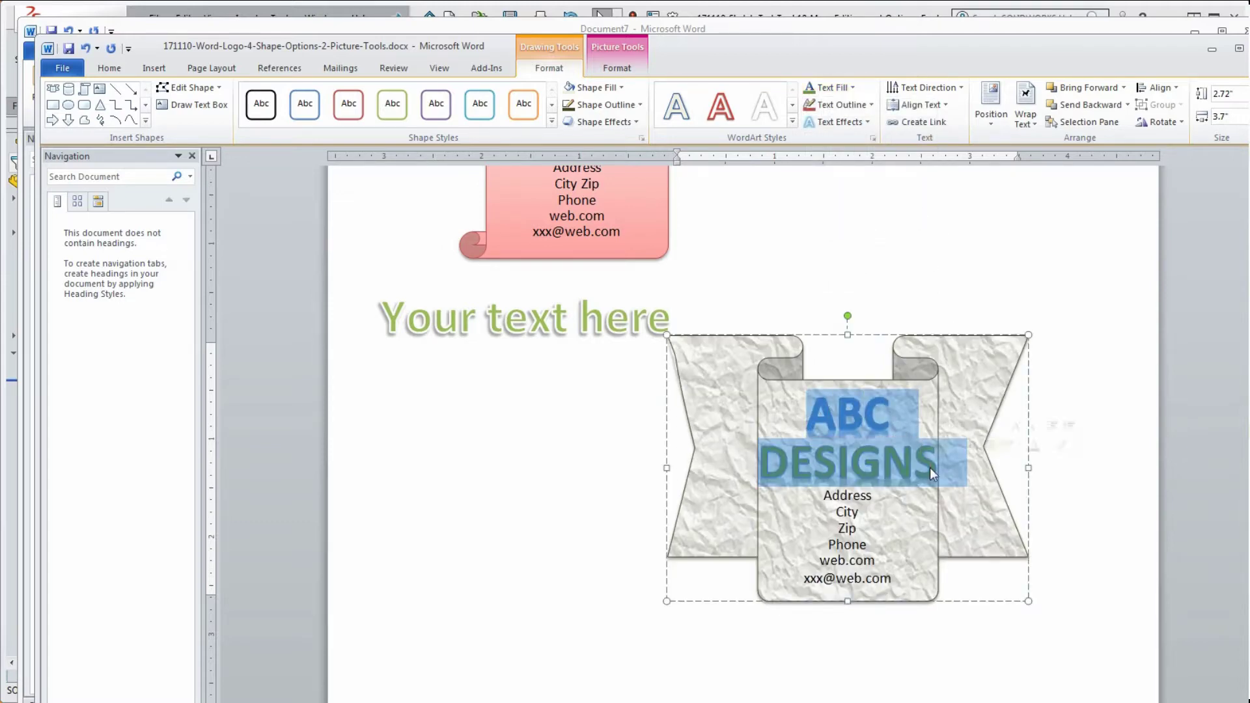
left_click(853, 92)
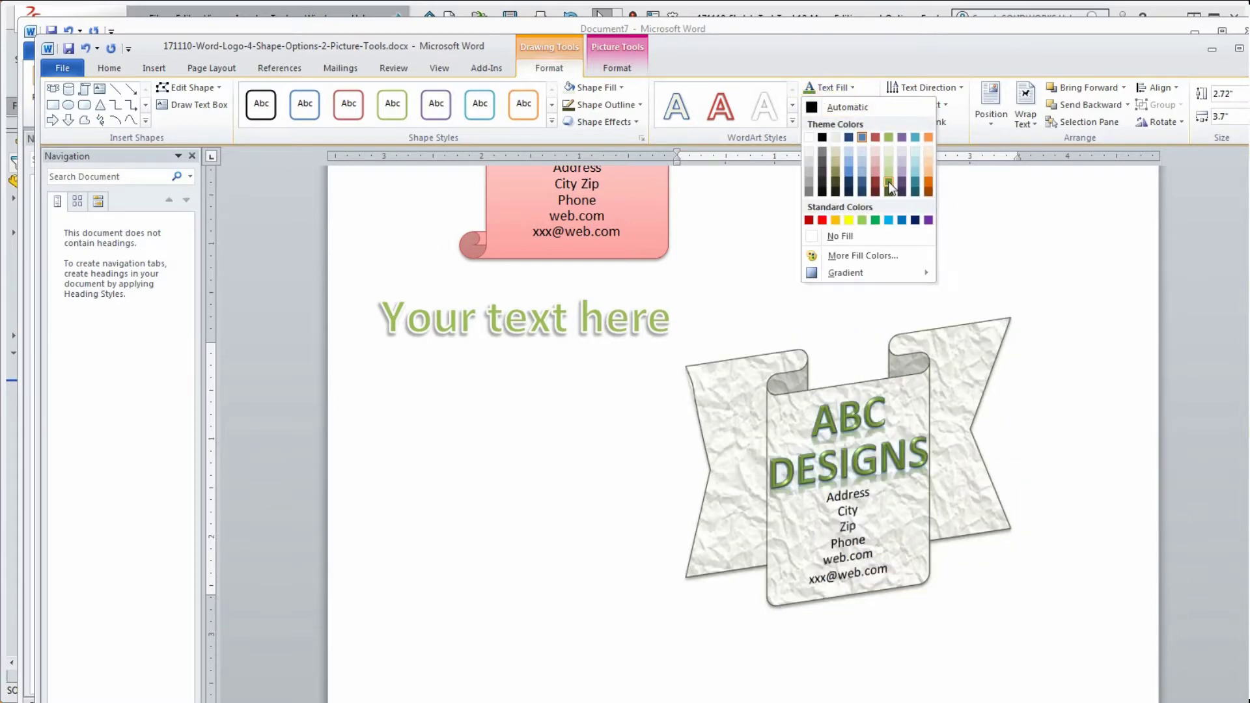
left_click(889, 187)
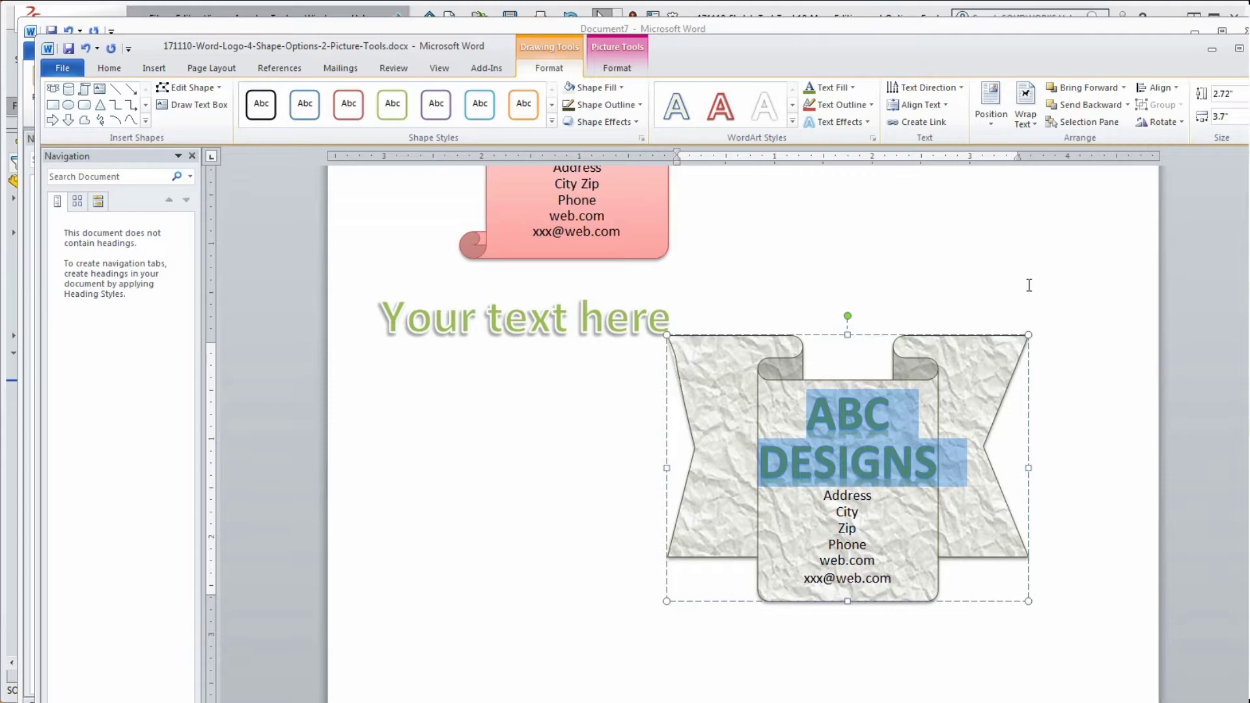
left_click(1087, 278)
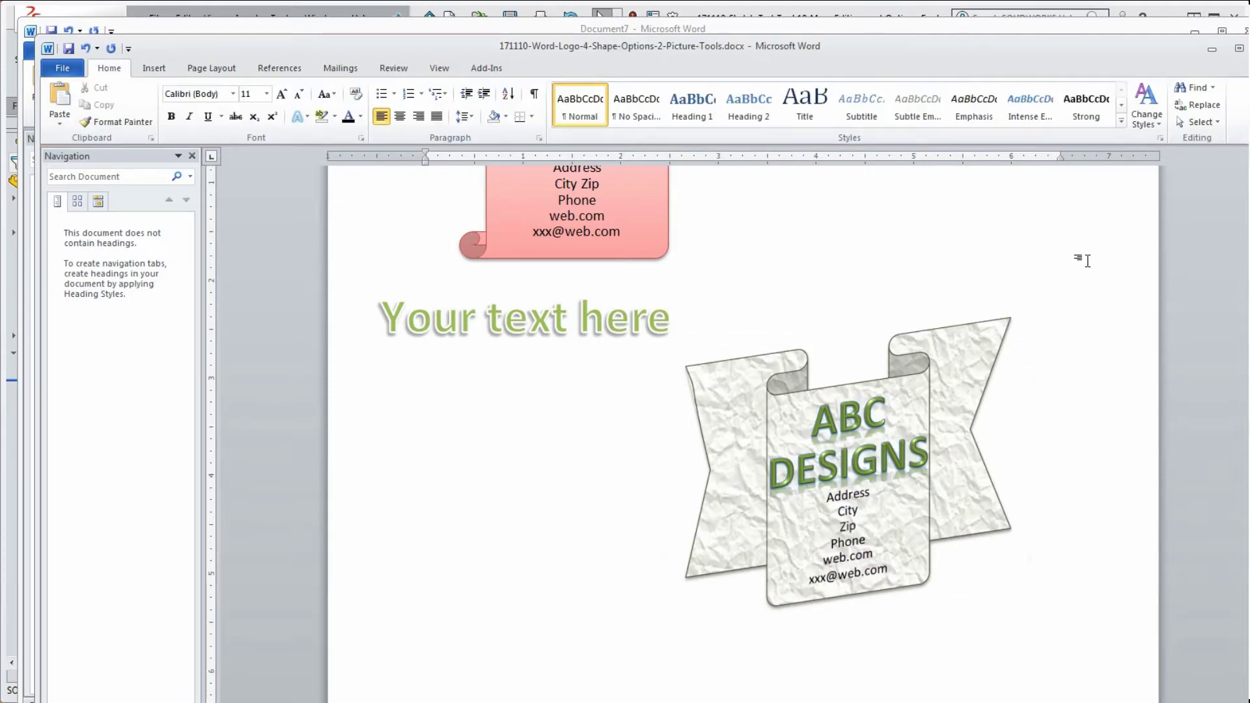
Set the text outline of the ABC and DESIGNS lines to a dark red theme color
left_click(910, 448)
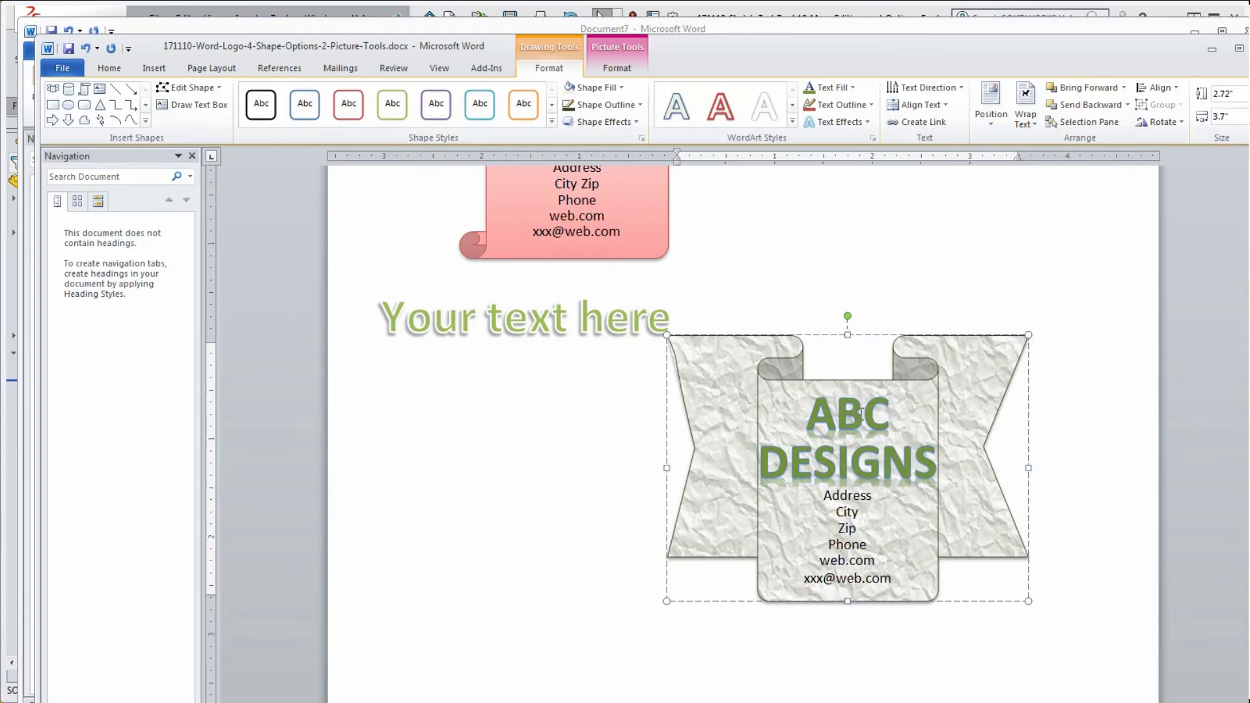
left_click_drag(810, 403, 950, 465)
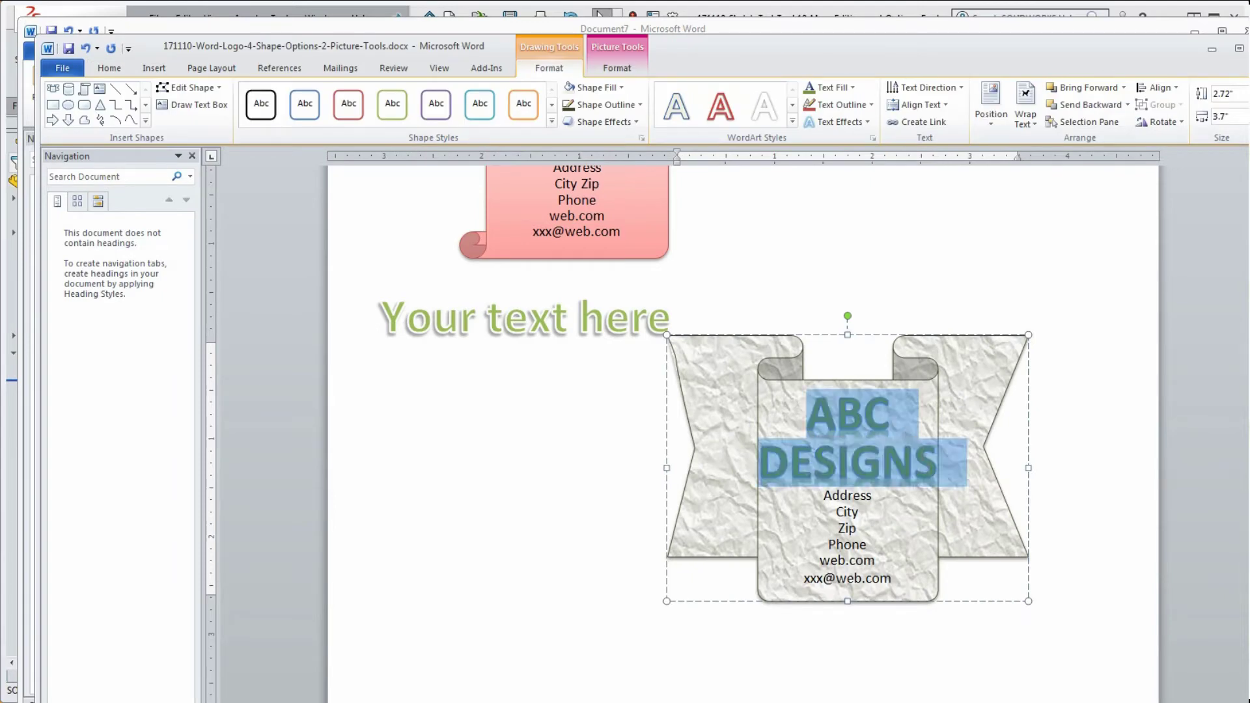
left_click(870, 105)
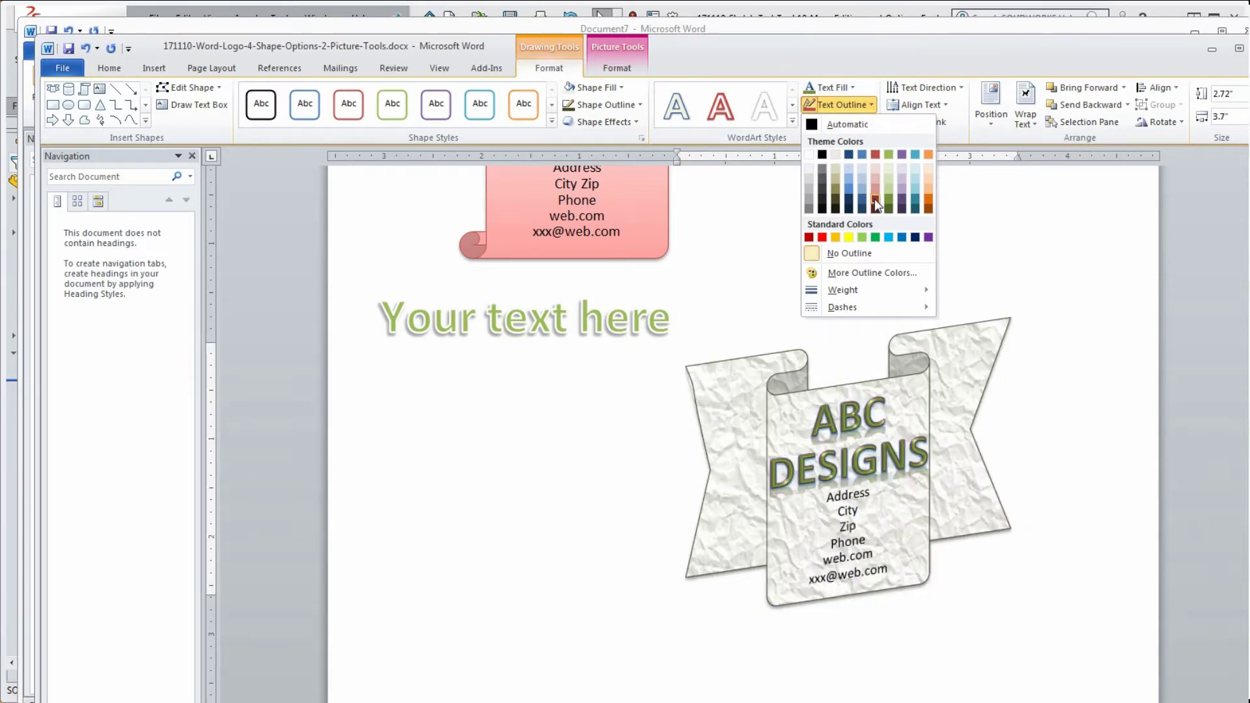
left_click(875, 204)
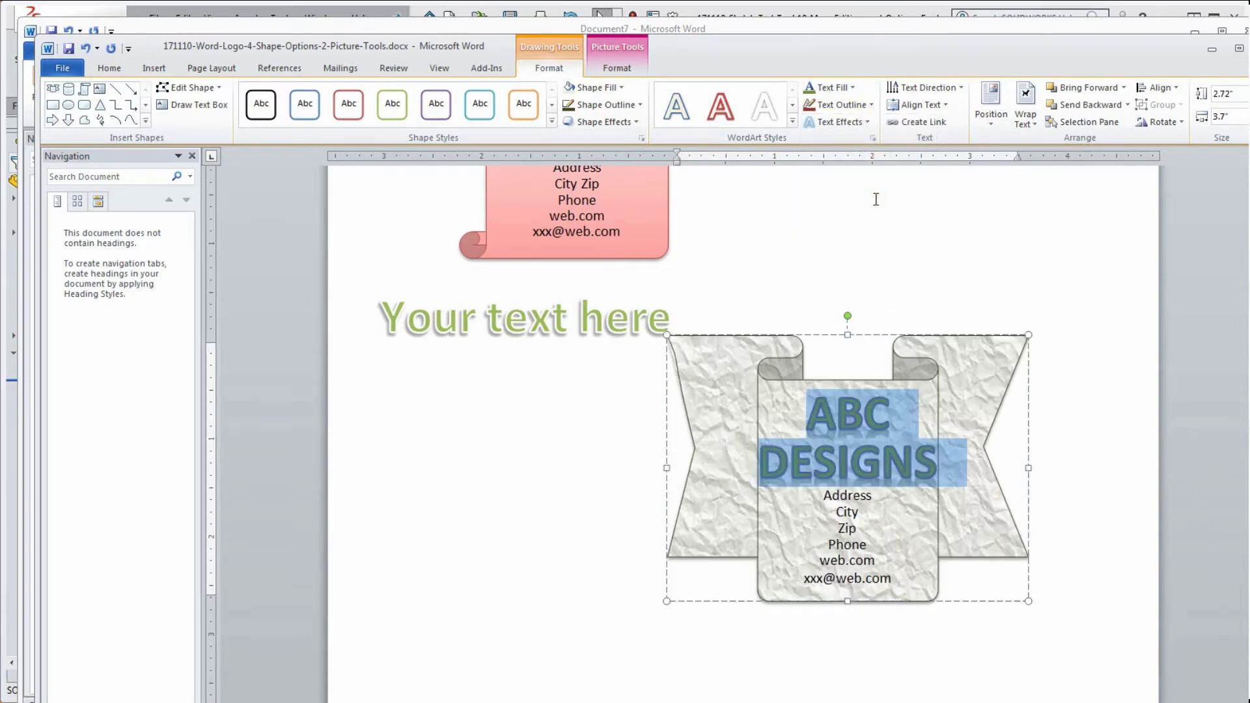
Apply a bevel text effect to the ABC and DESIGNS lines in the ribbon banner
left_click(867, 122)
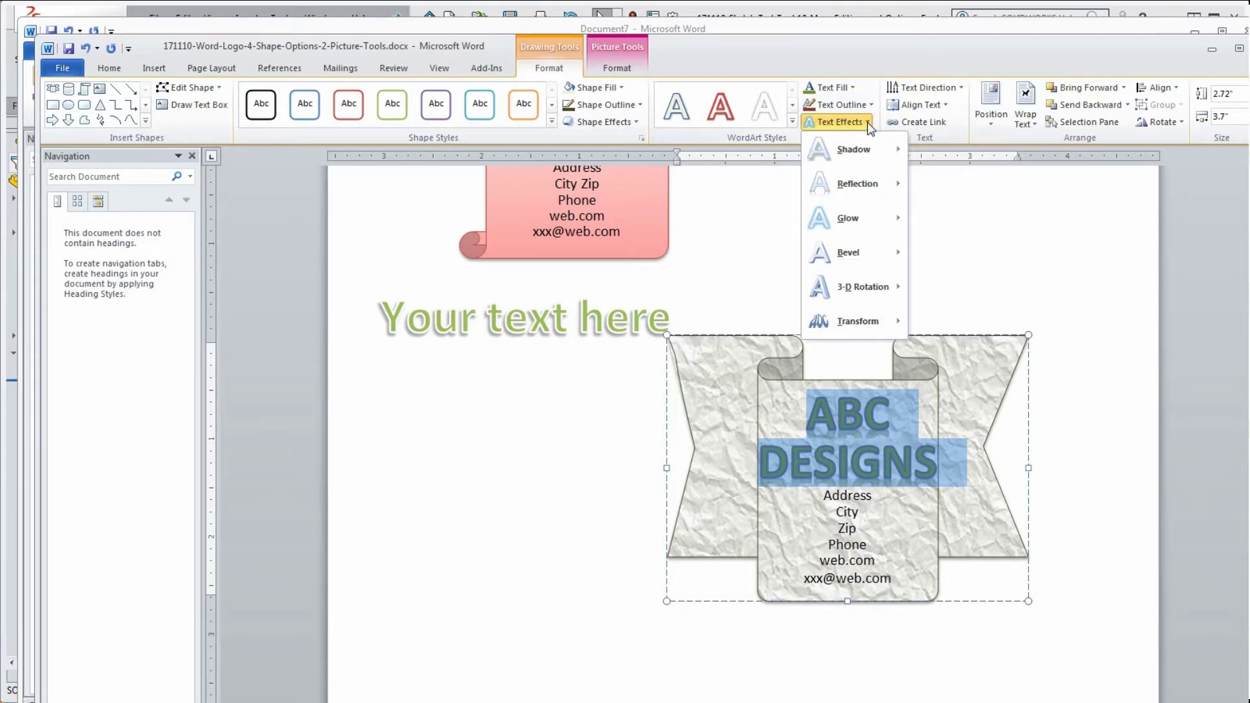
mouse_move(850, 320)
mouse_move(852, 292)
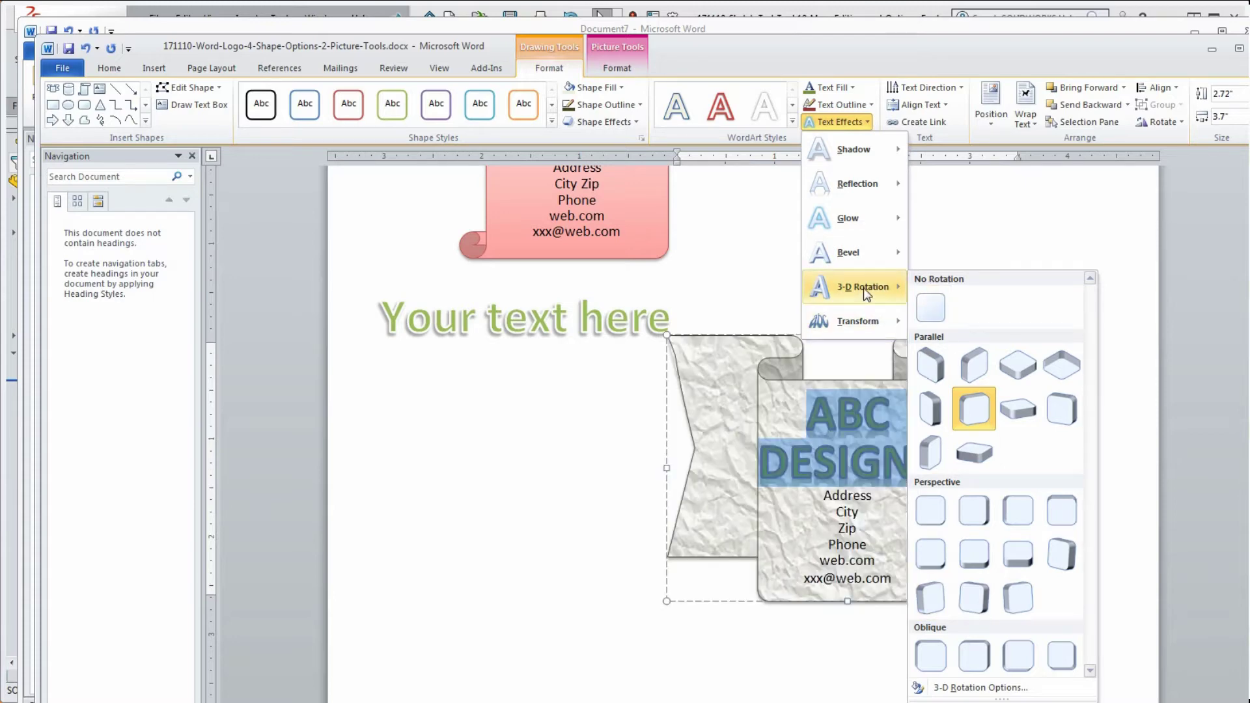
mouse_move(846, 257)
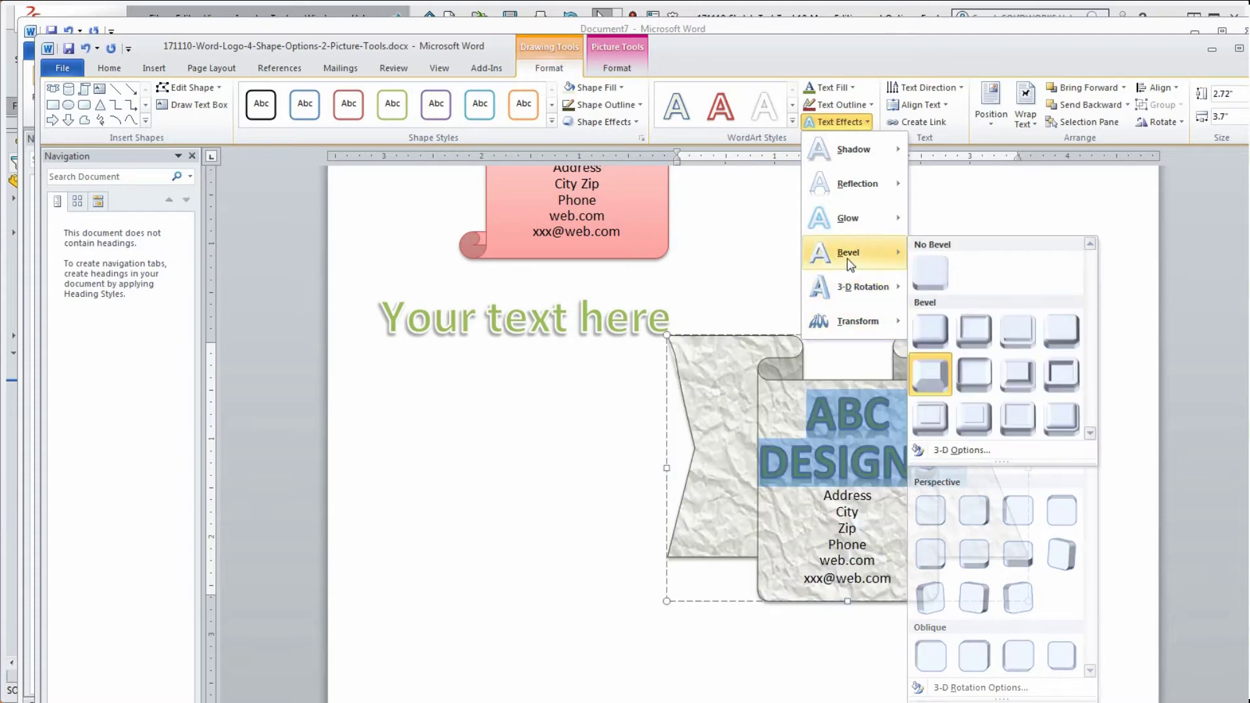
left_click(937, 381)
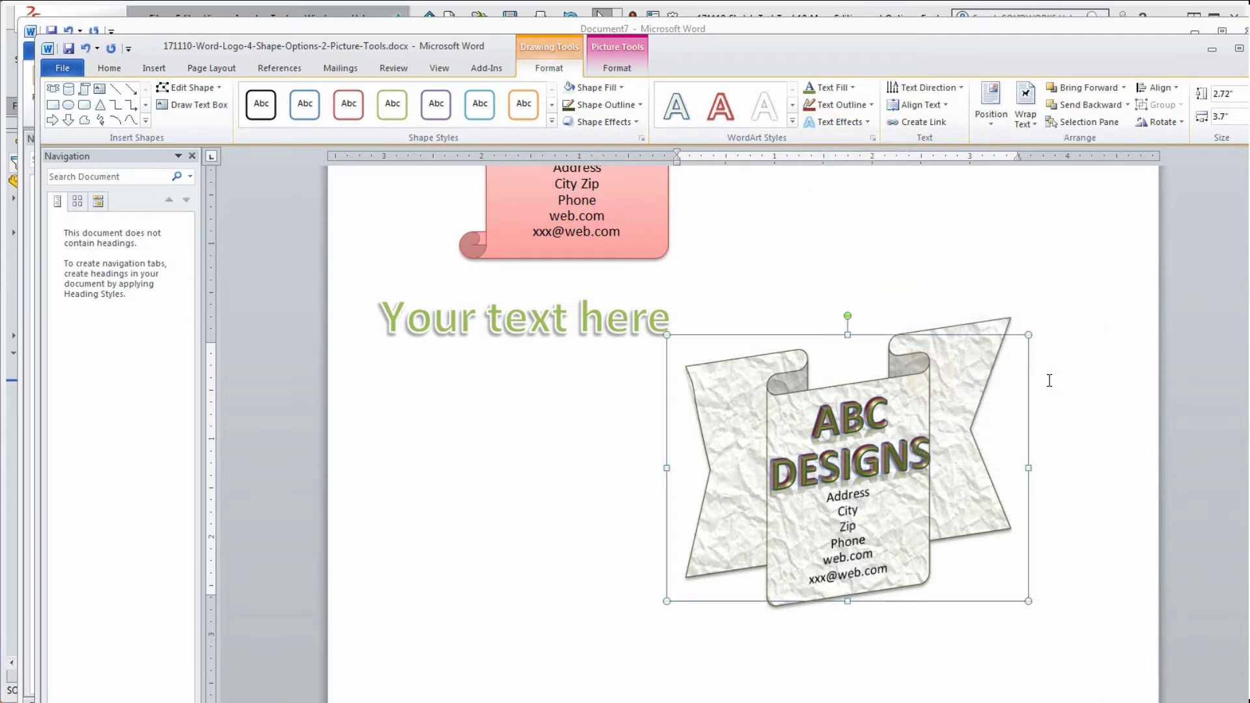
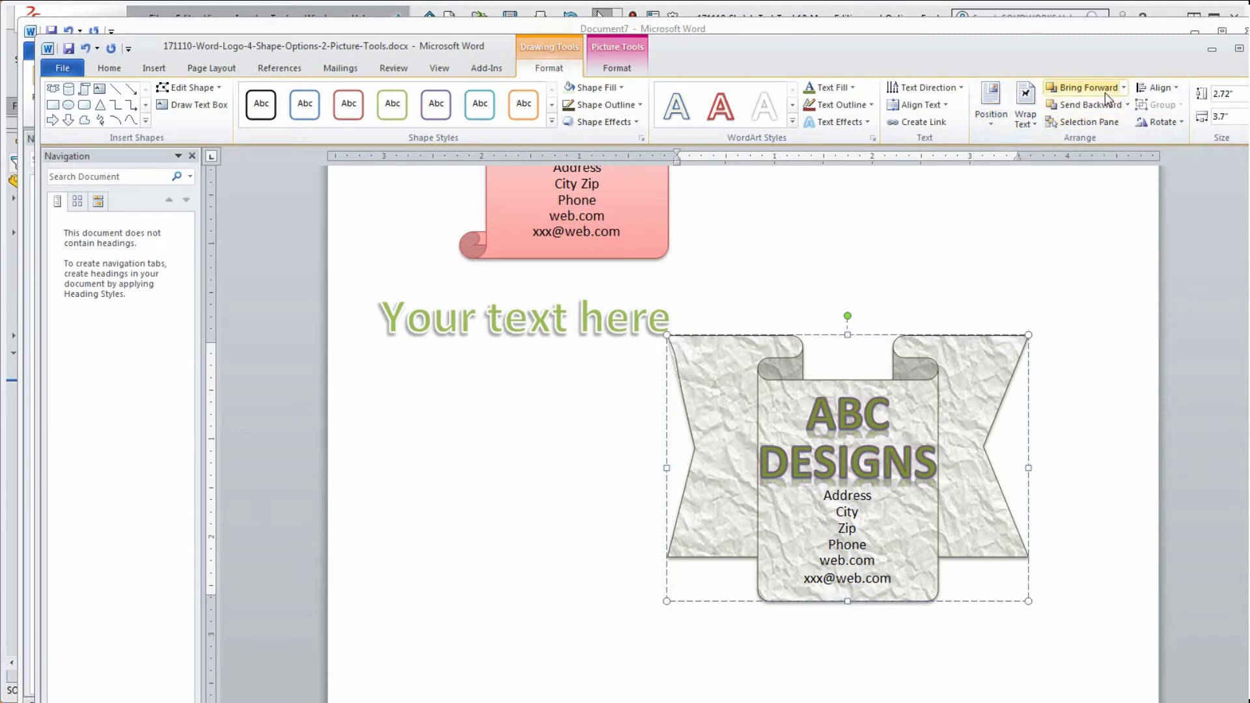
left_click(918, 463)
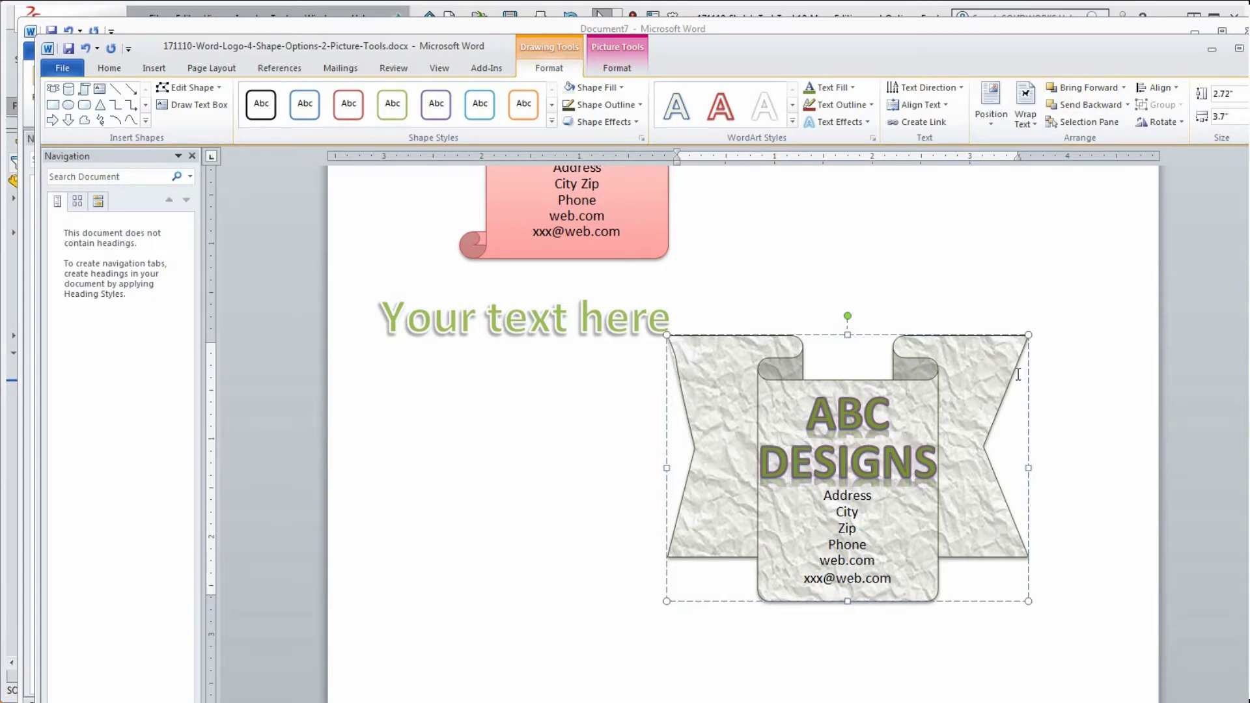
key("ctrl+y")
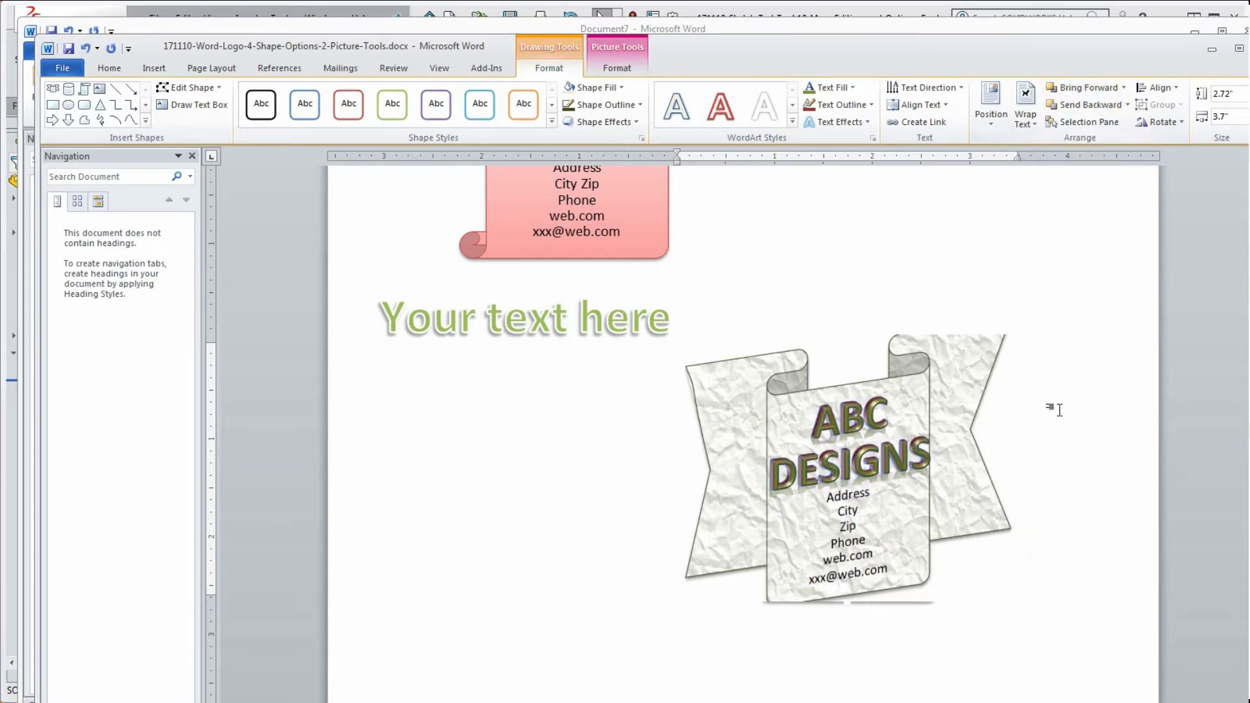
left_click(1068, 407)
key("ctrl+z")
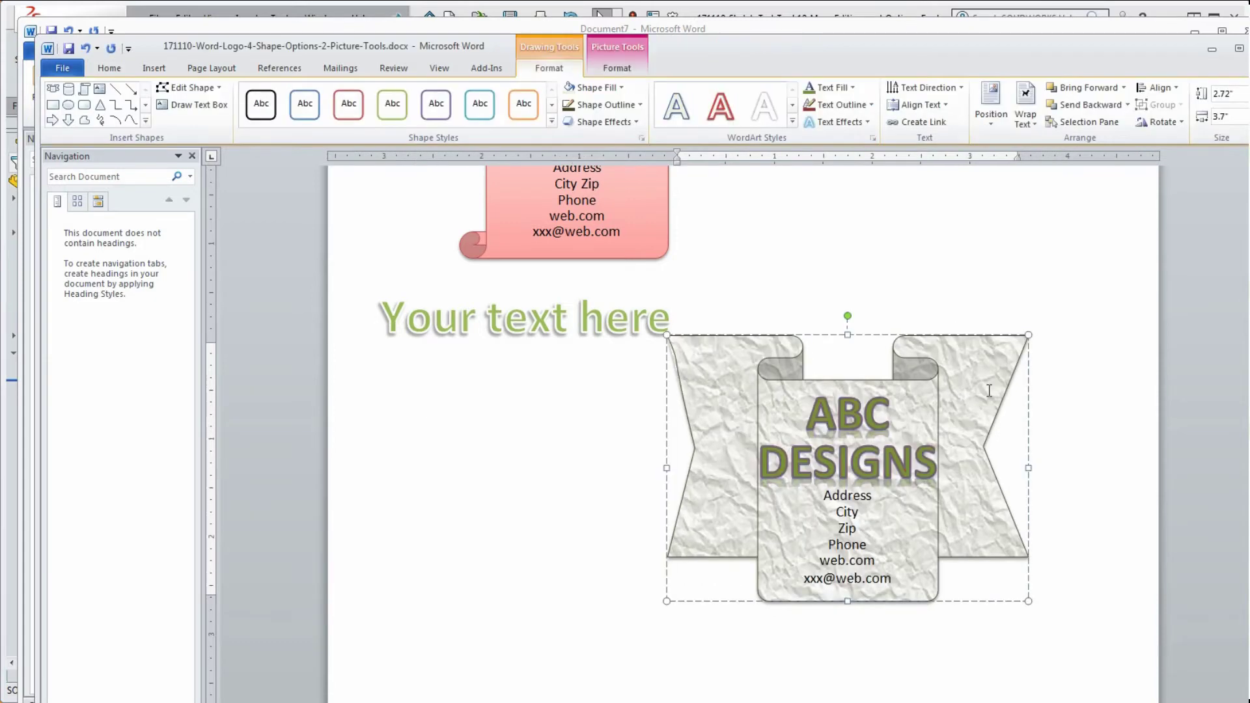
left_click(1101, 104)
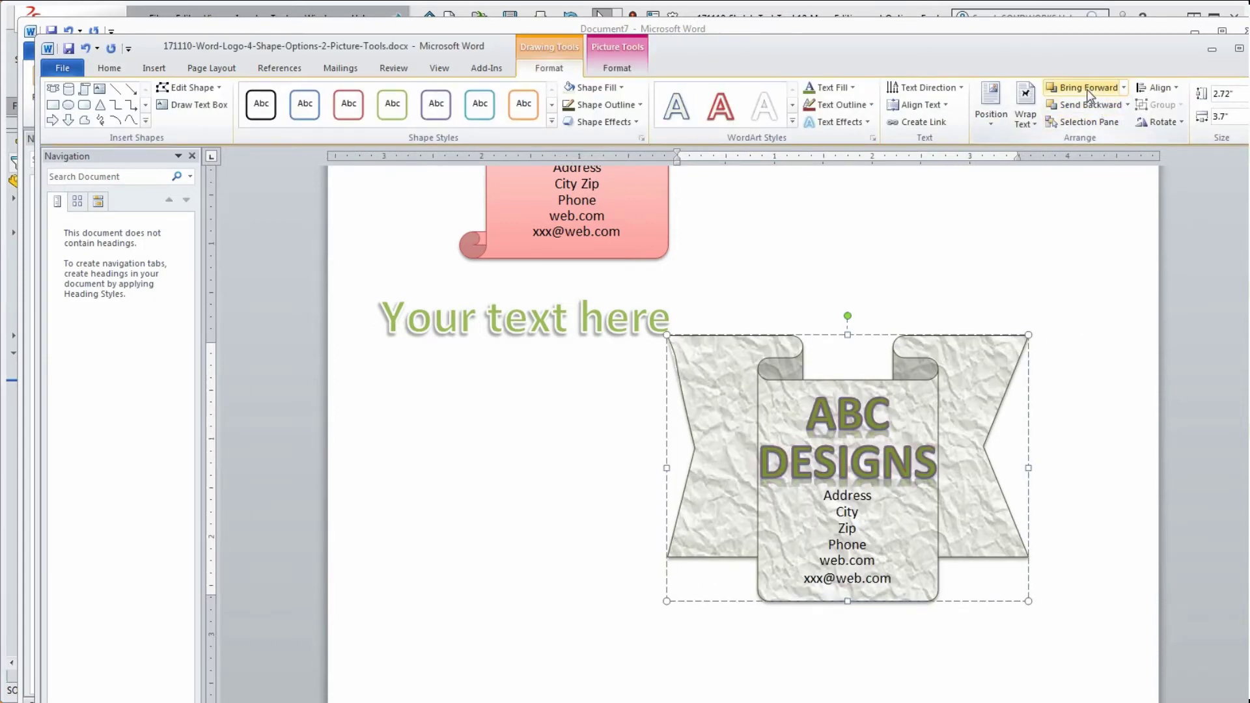
key("ctrl+y")
key("ctrl+z")
triple_click(937, 455)
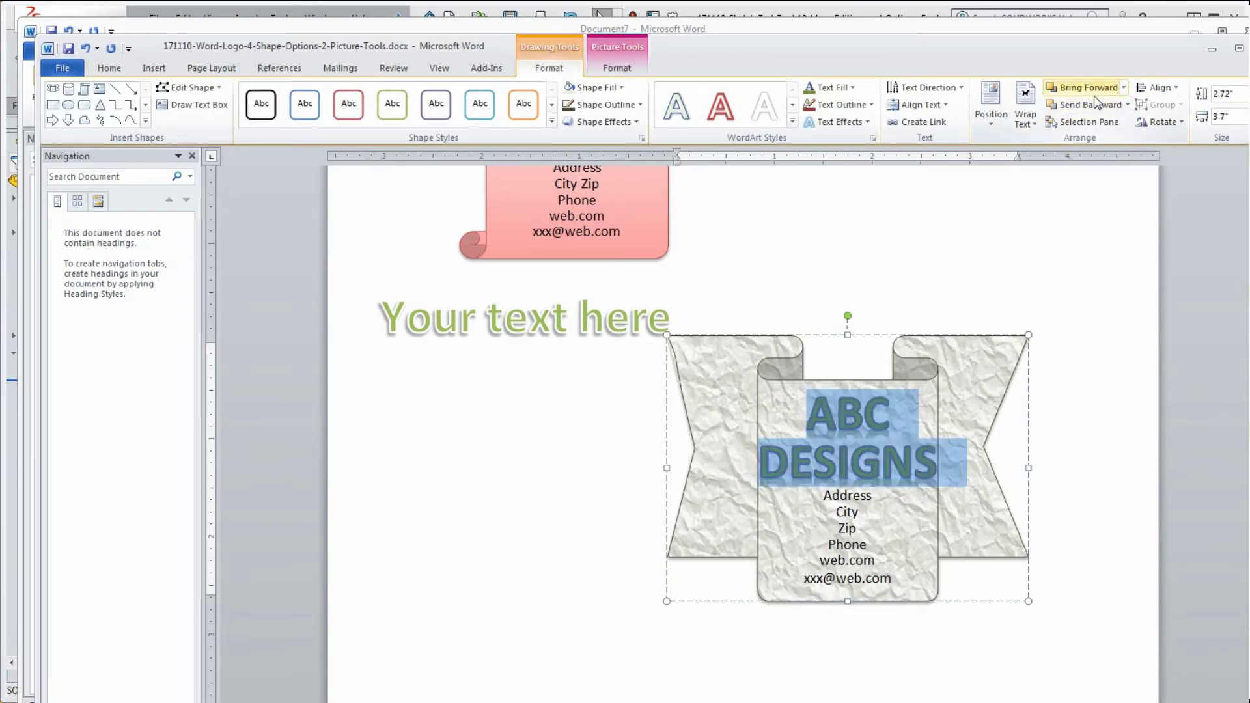
left_click(1148, 272)
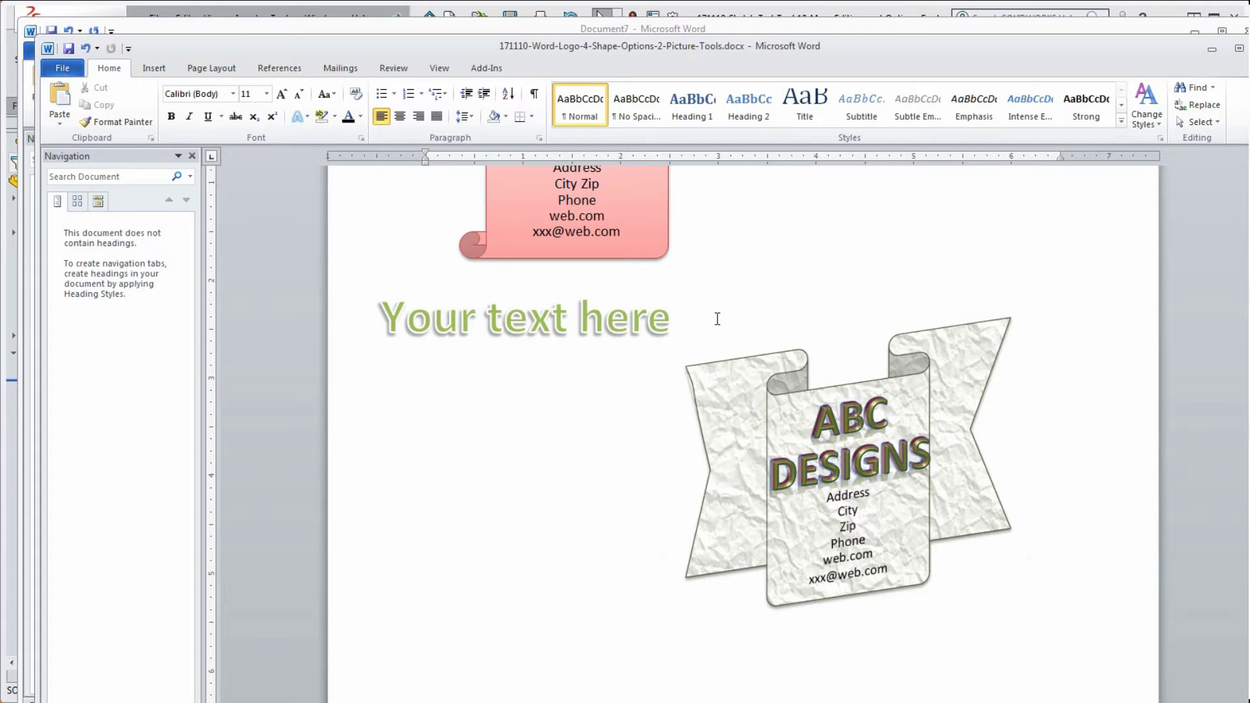
Move the "Your text here" WordArt over the lower part of the ribbon banner and send the banner backward behind it
left_click(675, 312)
mouse_move(640, 280)
left_mouse_down()
mouse_move(862, 403)
mouse_move(968, 399)
mouse_move(957, 511)
mouse_move(967, 501)
left_mouse_up()
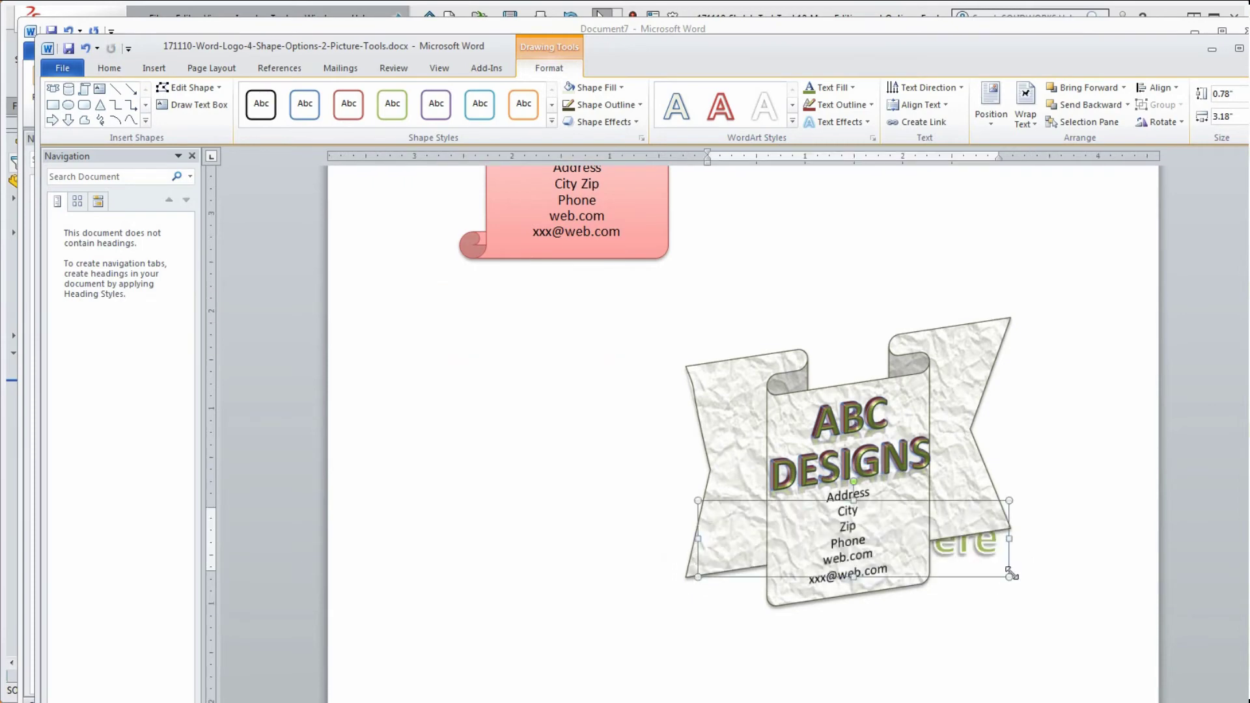
left_click(1010, 596)
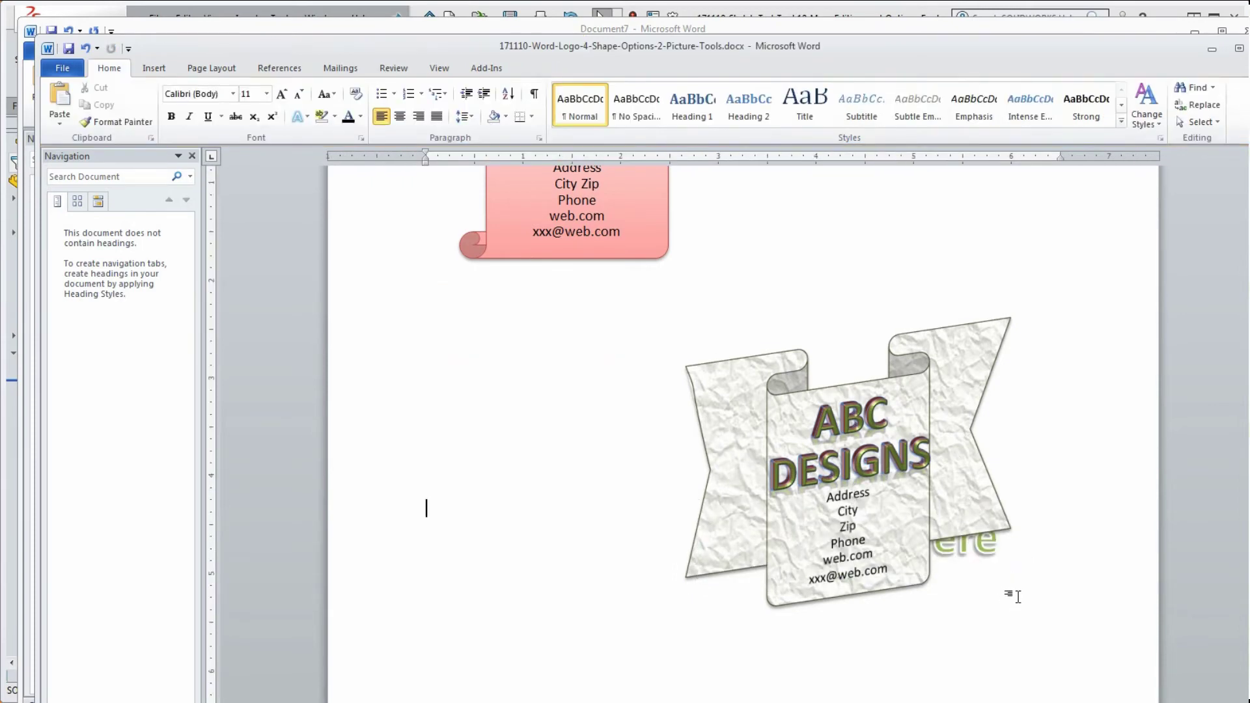
left_click(979, 556)
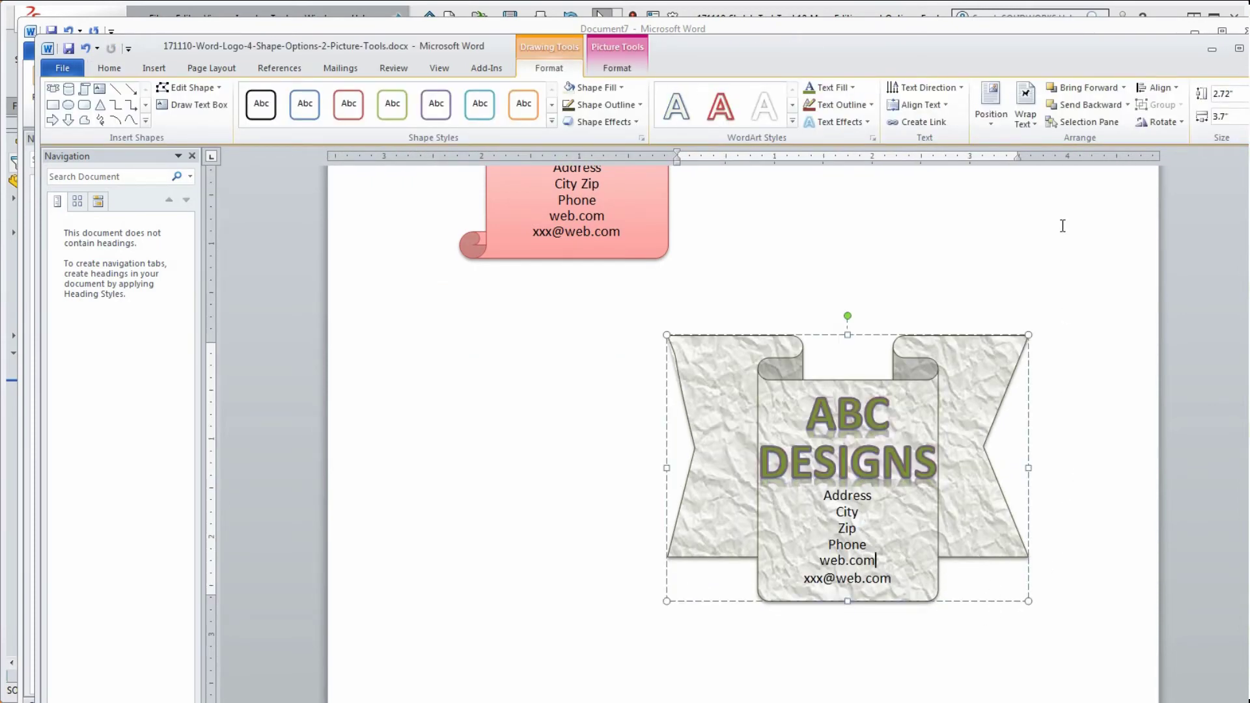
left_click(1108, 104)
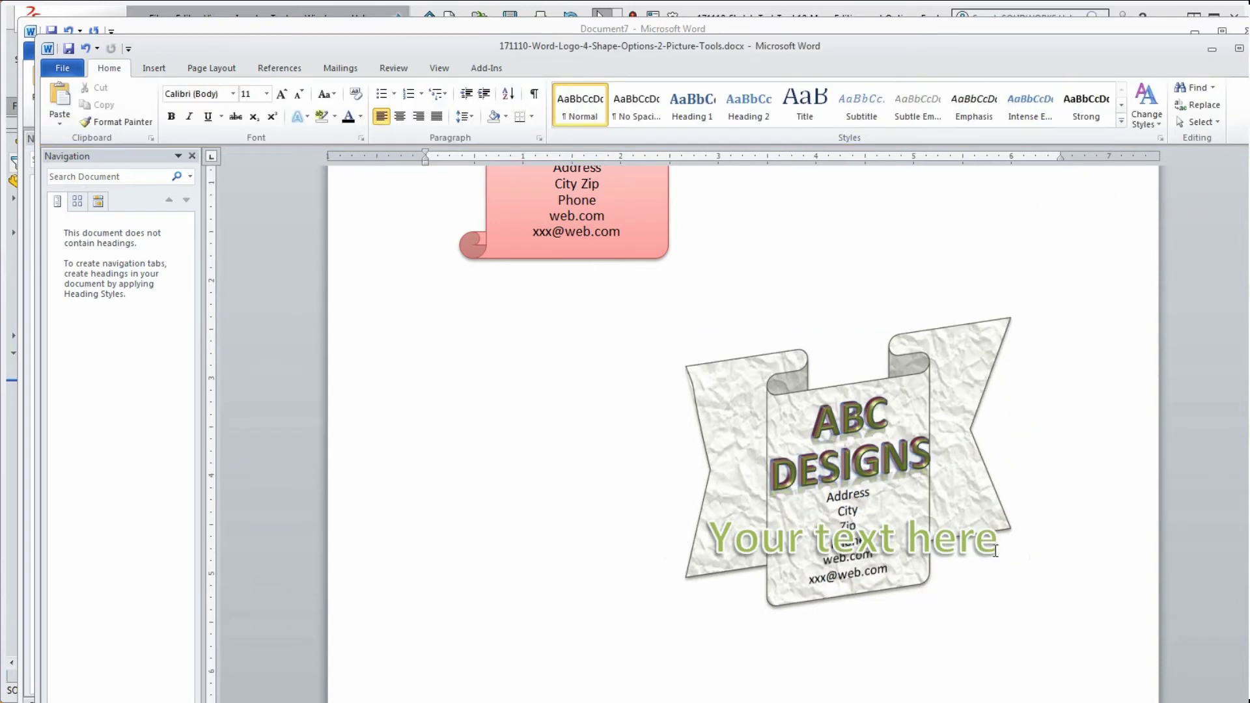
Apply the same parallel 3-D rotation preset used on the ABC DESIGNS title to the "Your text here" WordArt
left_click(995, 552)
left_click_drag(1000, 551, 717, 550)
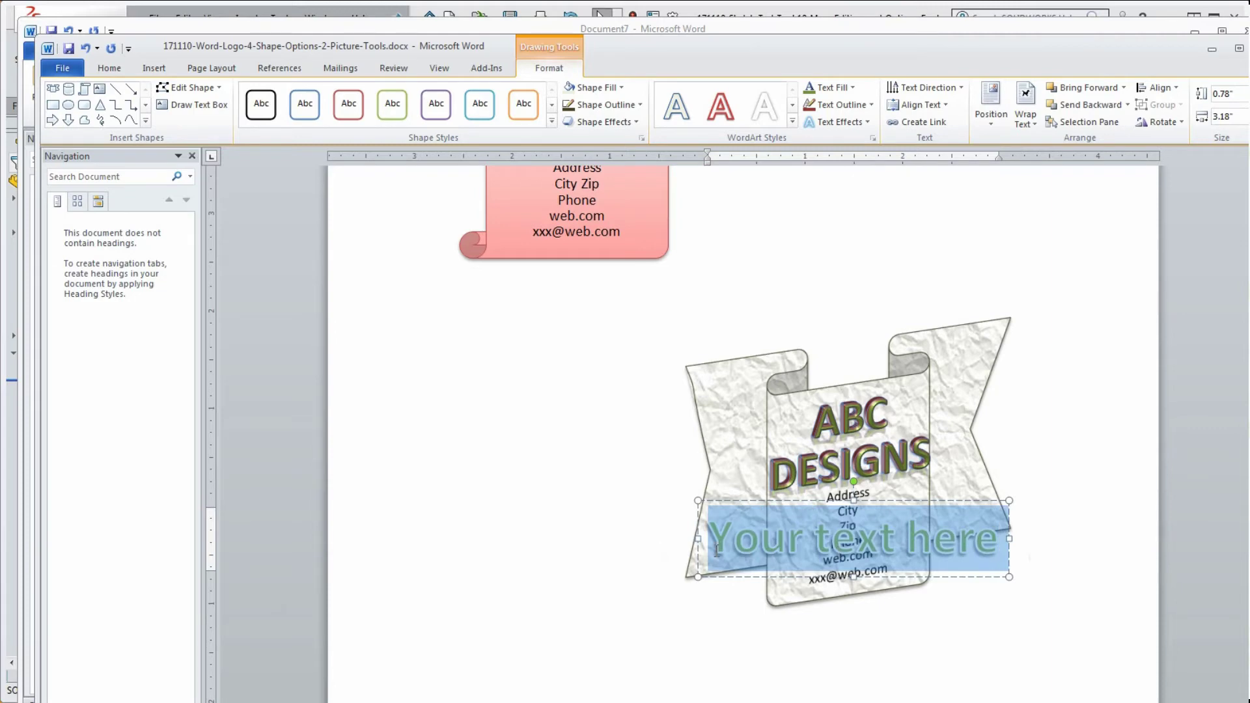
left_click(869, 124)
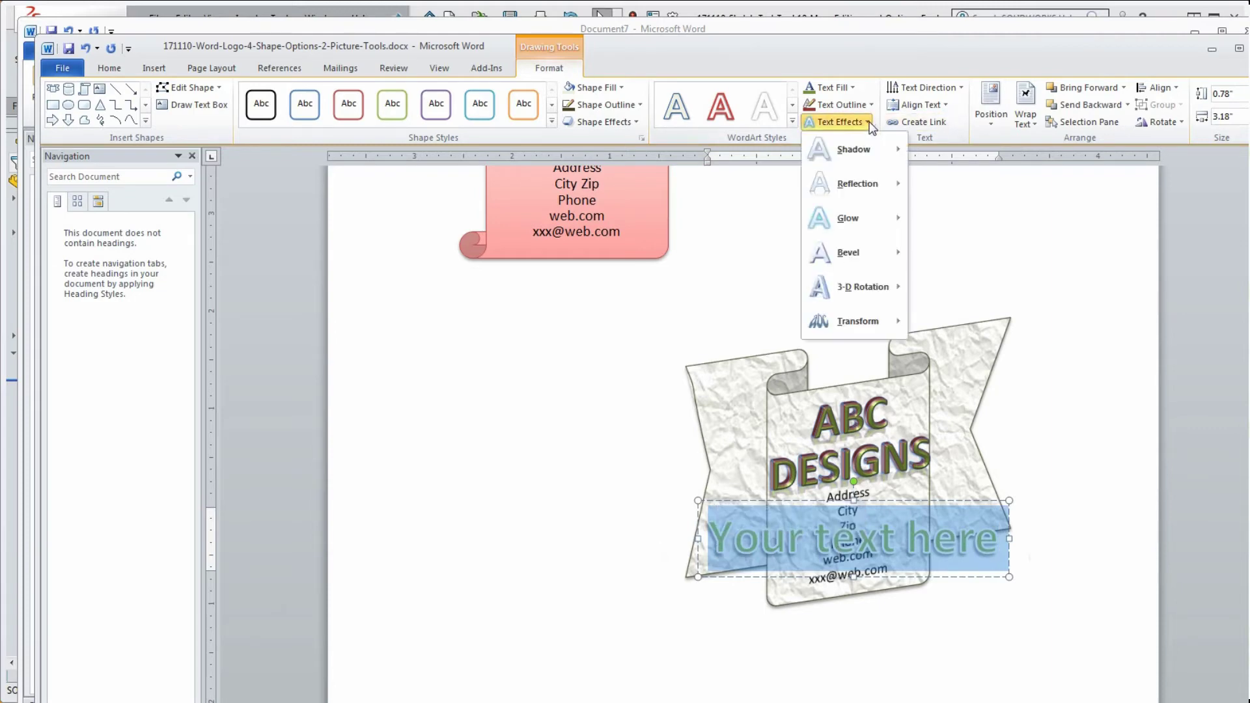
mouse_move(846, 288)
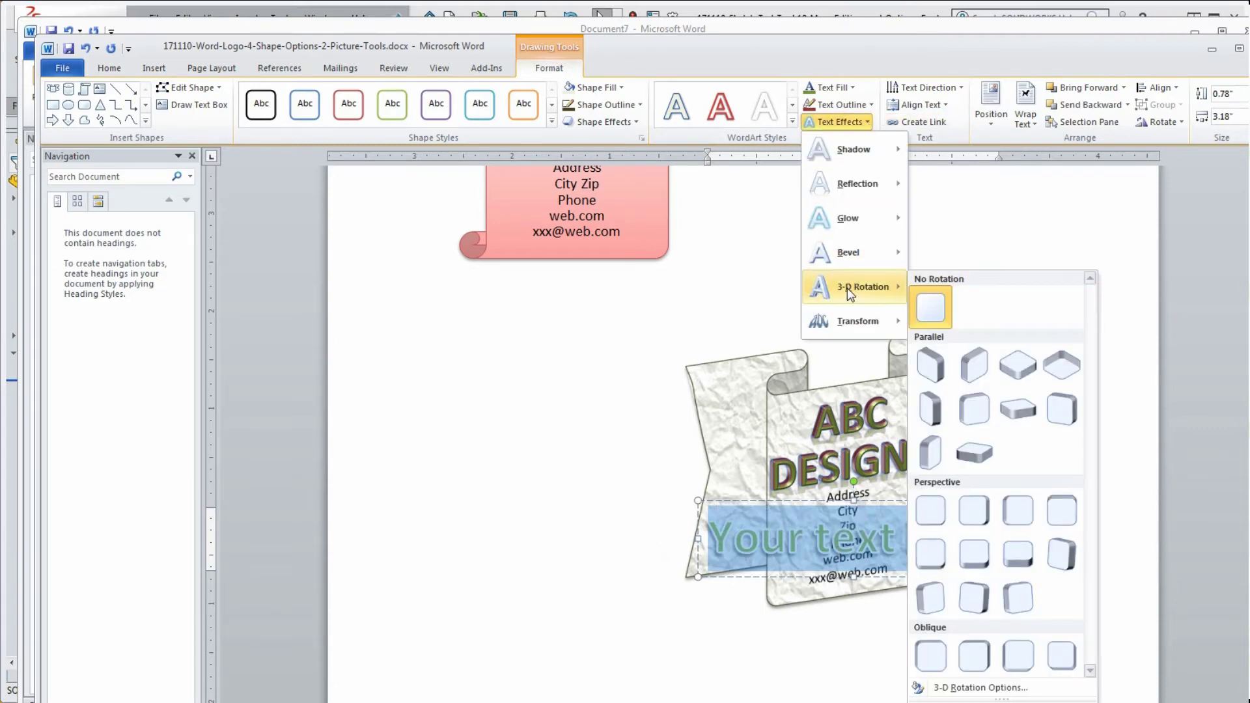
left_click(967, 419)
left_click(1079, 525)
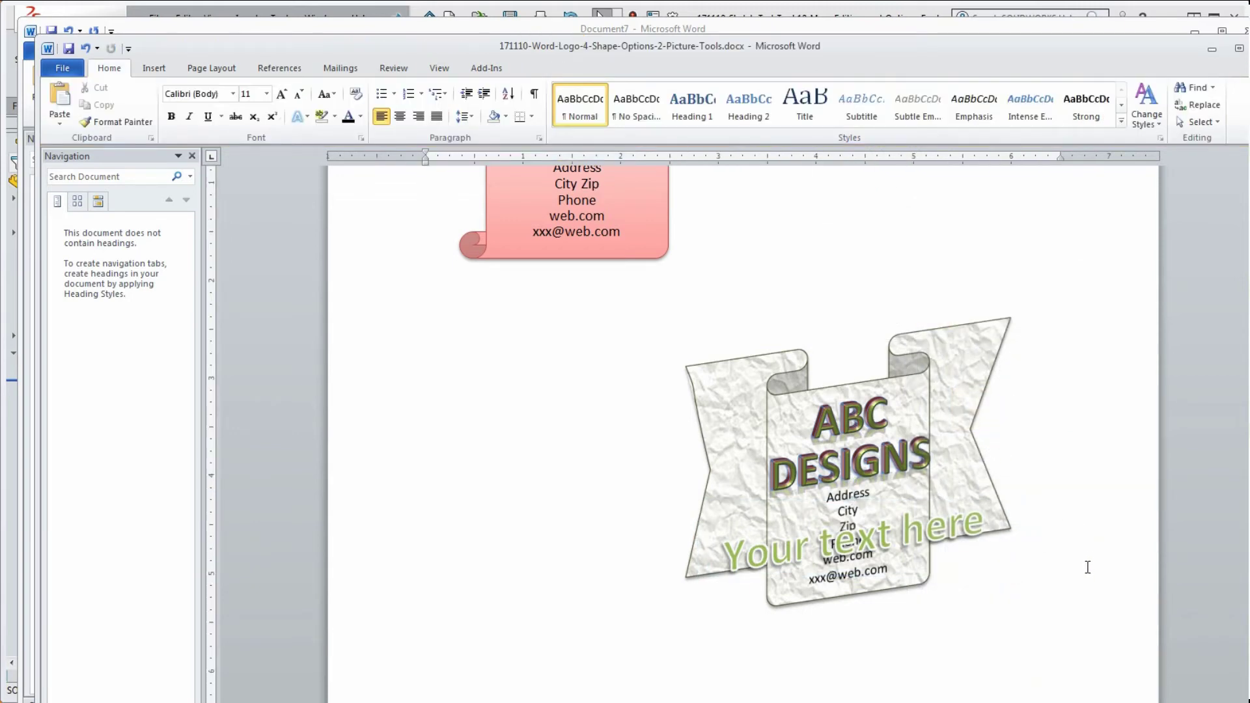
Move the rotated "Your text here" WordArt off the banner to the empty area below the pink scroll
left_click(942, 539)
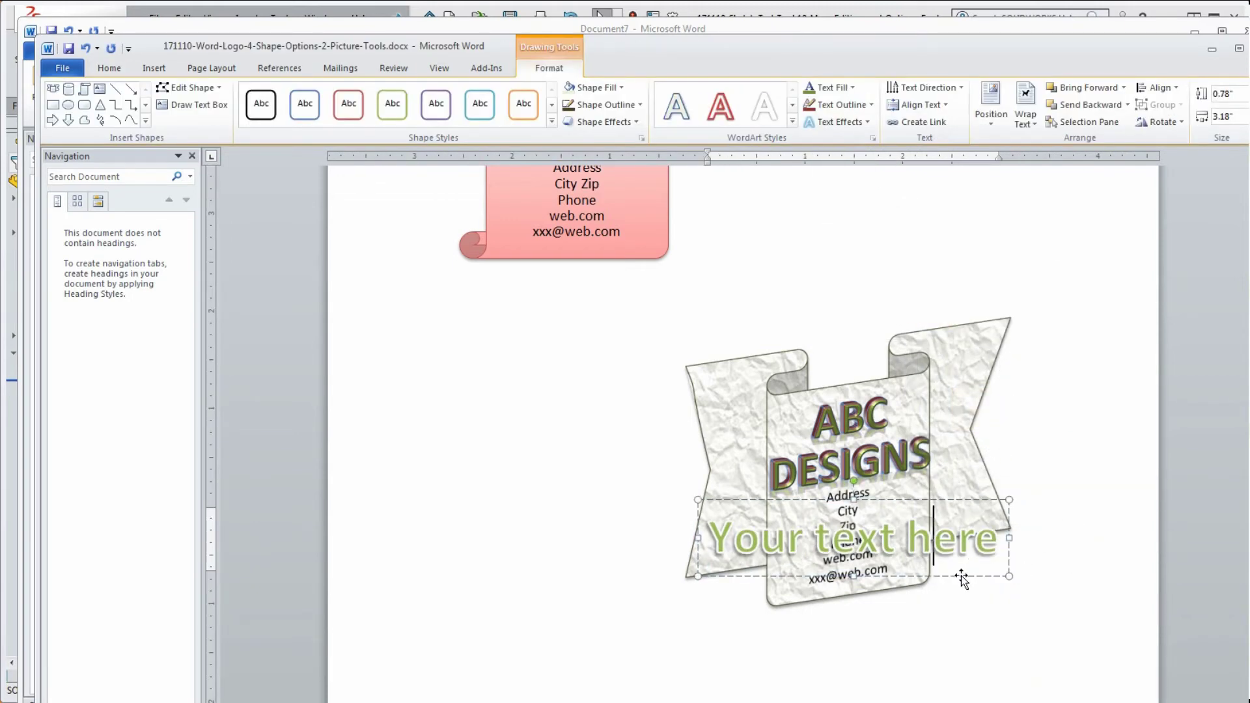
left_click_drag(961, 577, 961, 596)
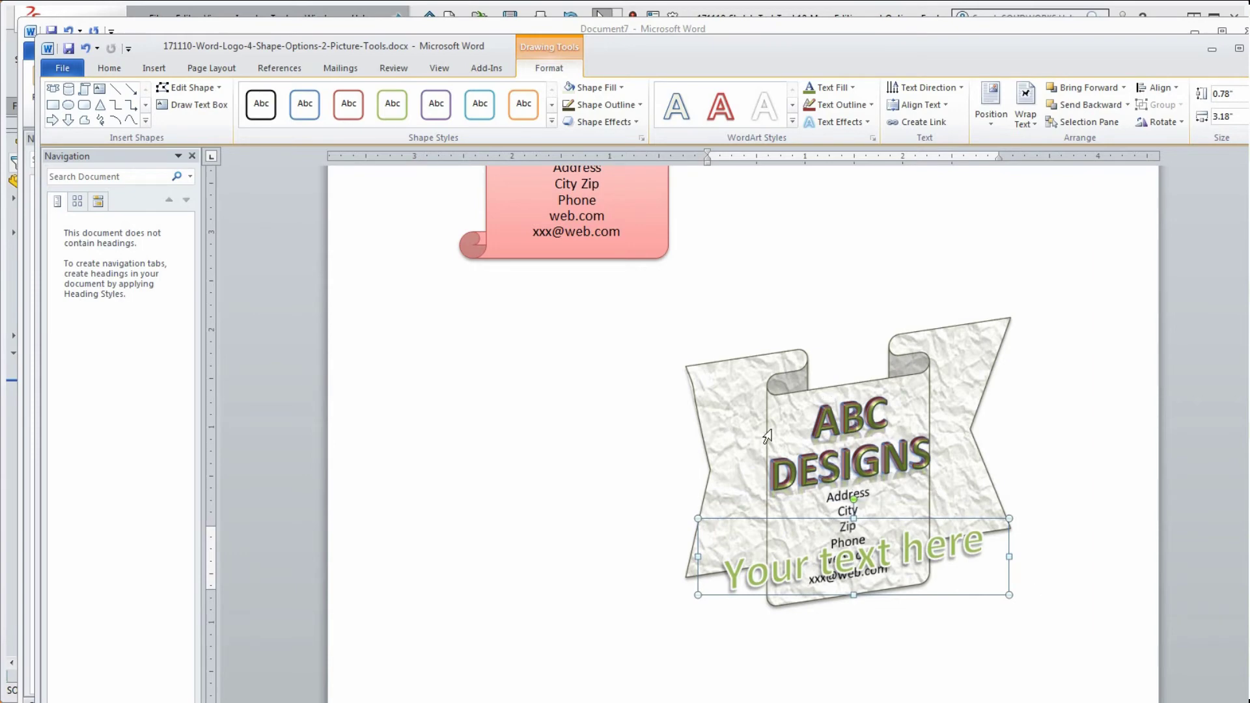
left_click_drag(961, 596, 641, 362)
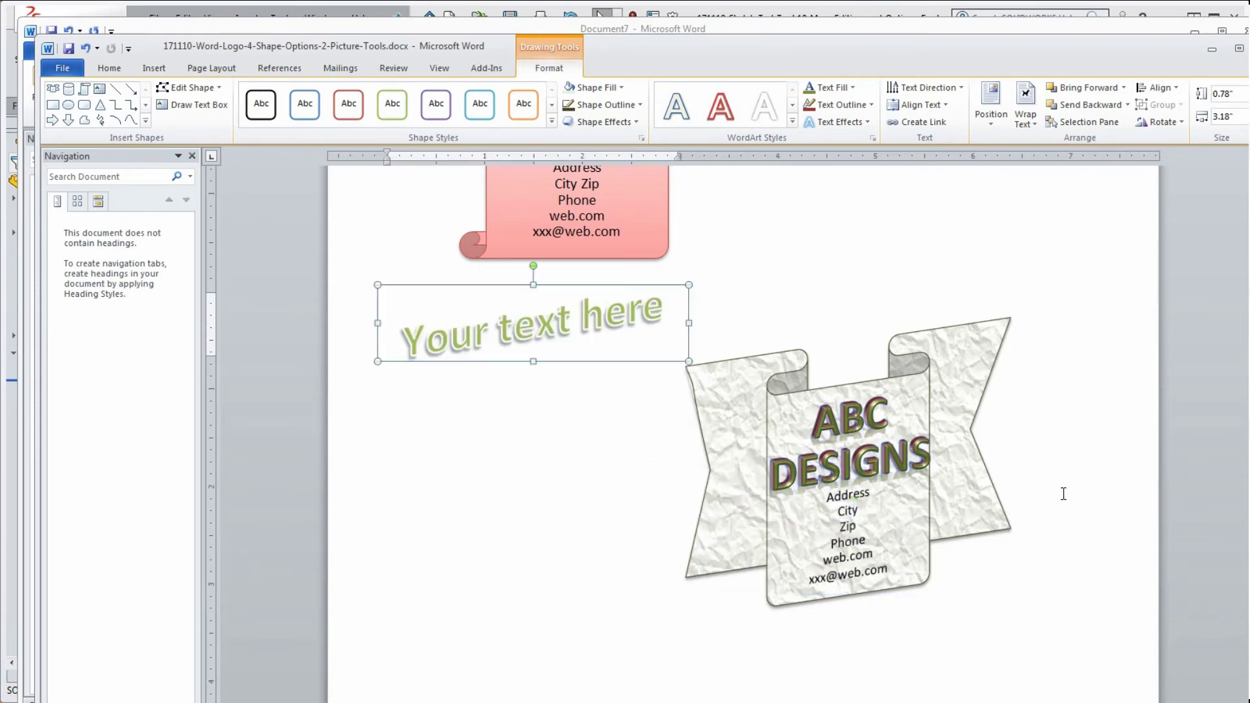
left_click(1098, 482)
Resize the ribbon banner to a height of 3" and a width of 3.5"
left_click(872, 521)
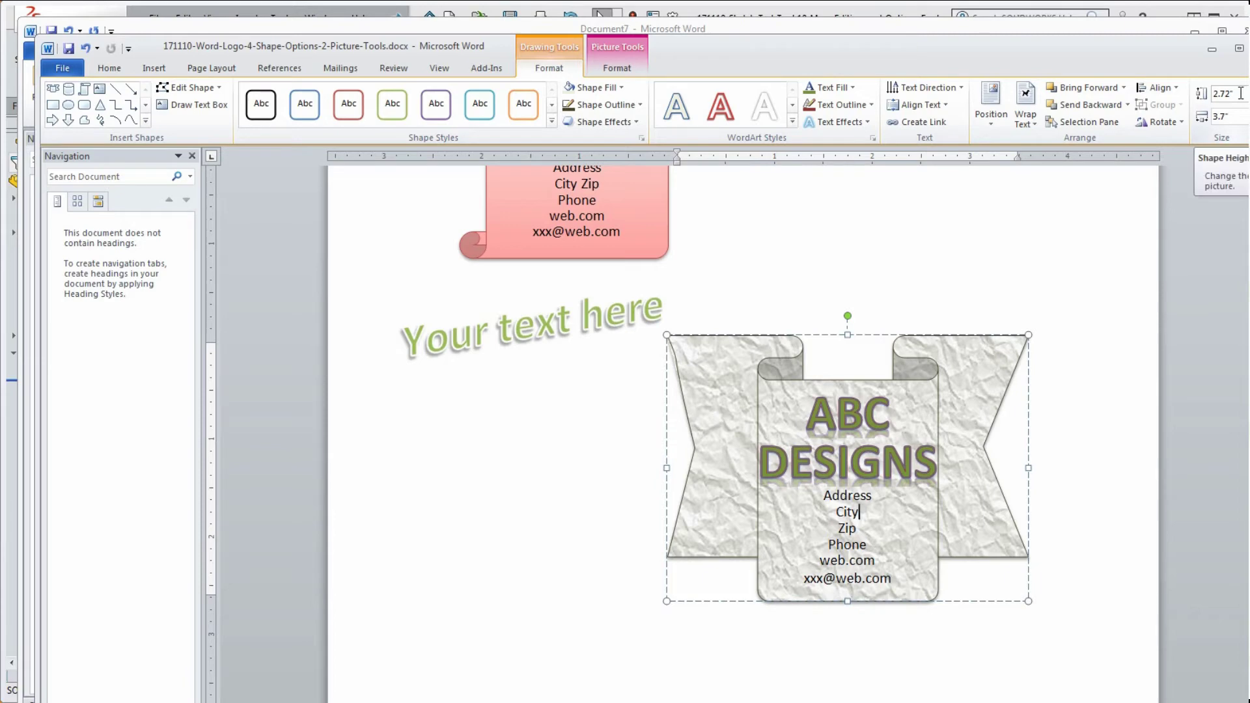
left_click_drag(1212, 94, 1244, 99)
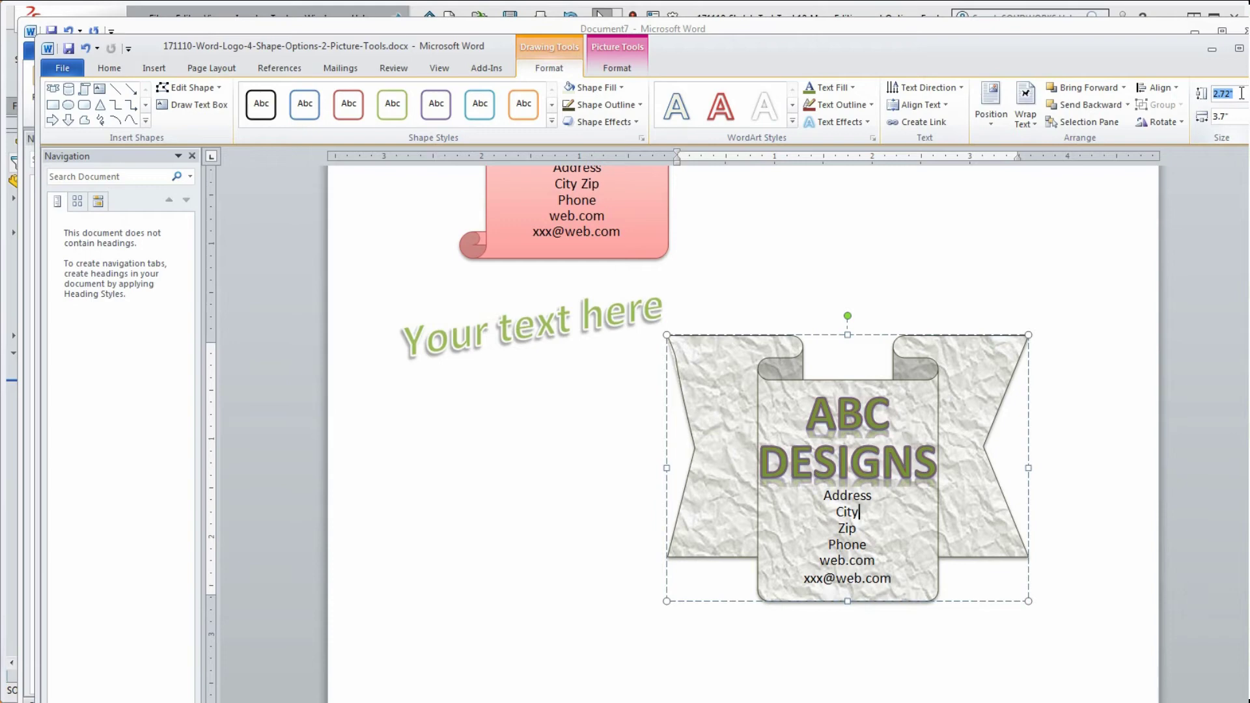
type("3")
key("Return")
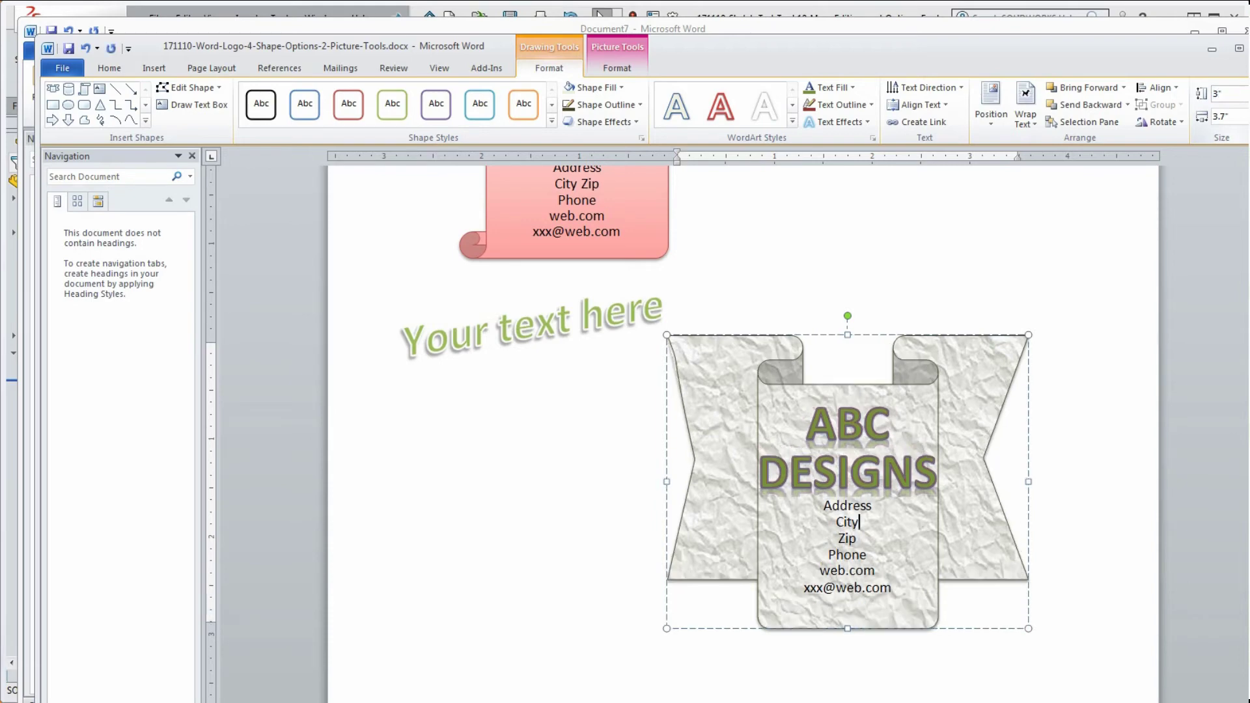
left_click(1230, 117)
type("3.5")
key("Return")
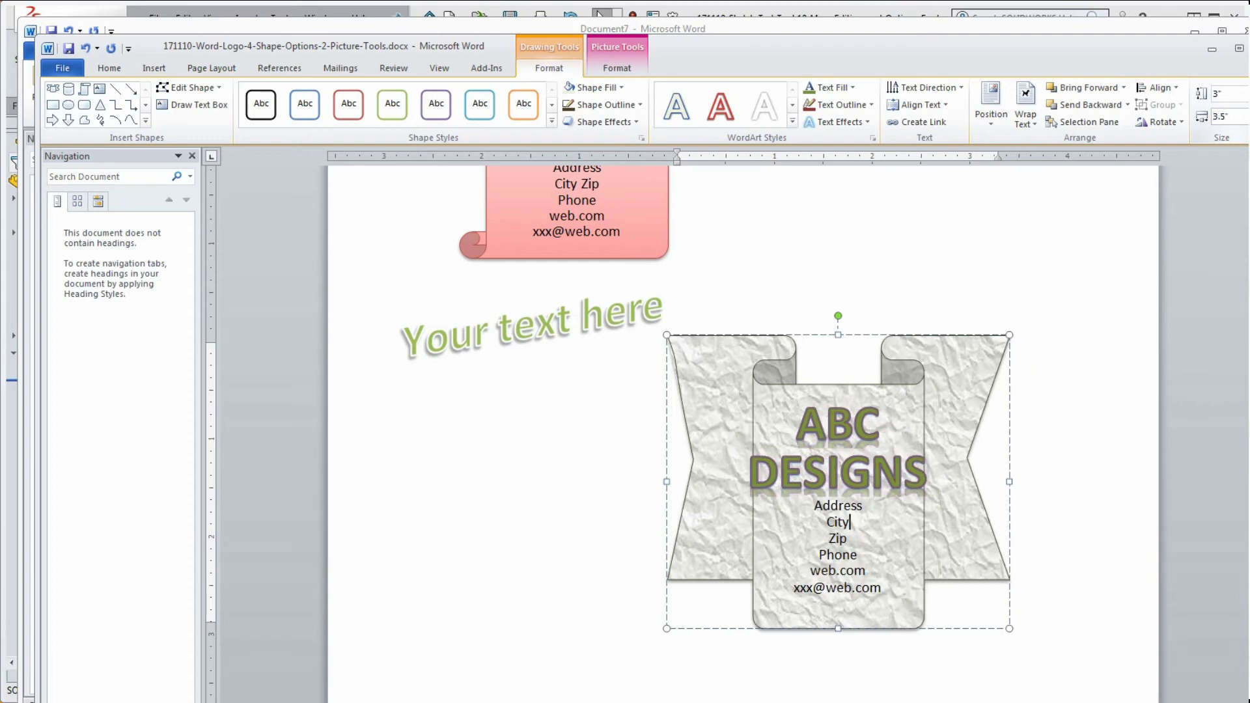
left_click(1139, 250)
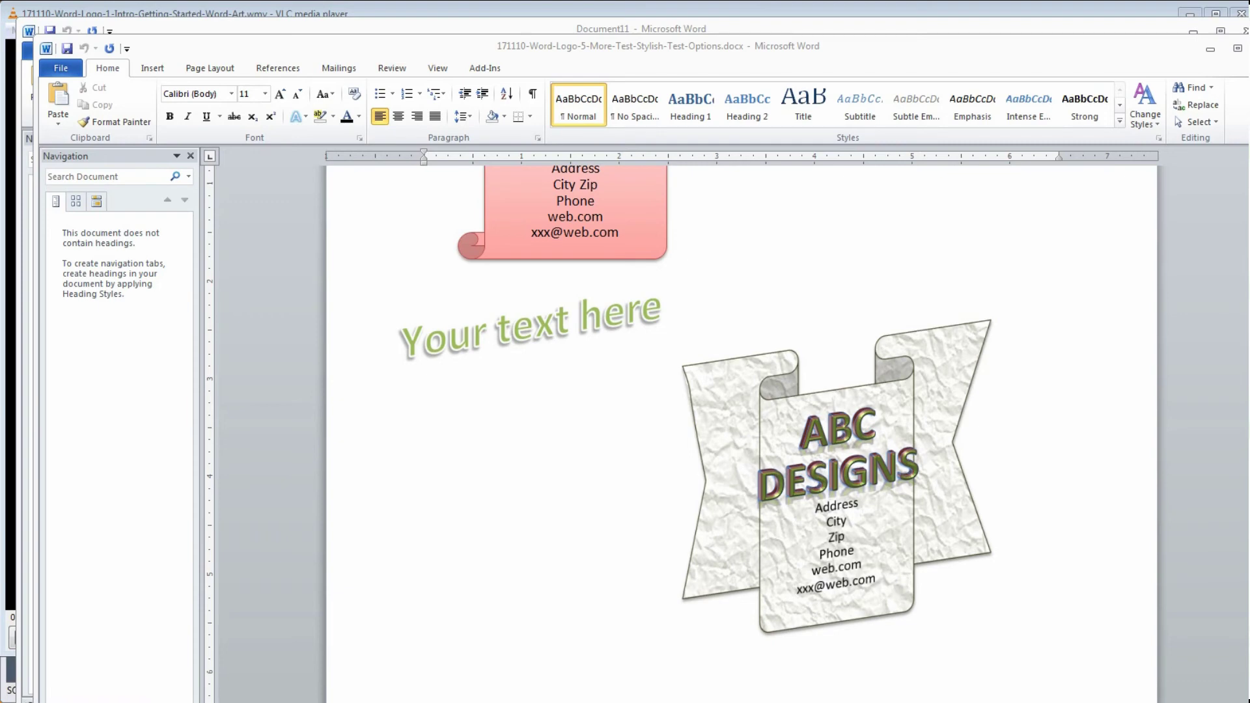
Switch to Snipping Tool and capture a new snip of the finished ABC DESIGNS banner
left_click_drag(395, 123, 412, 66)
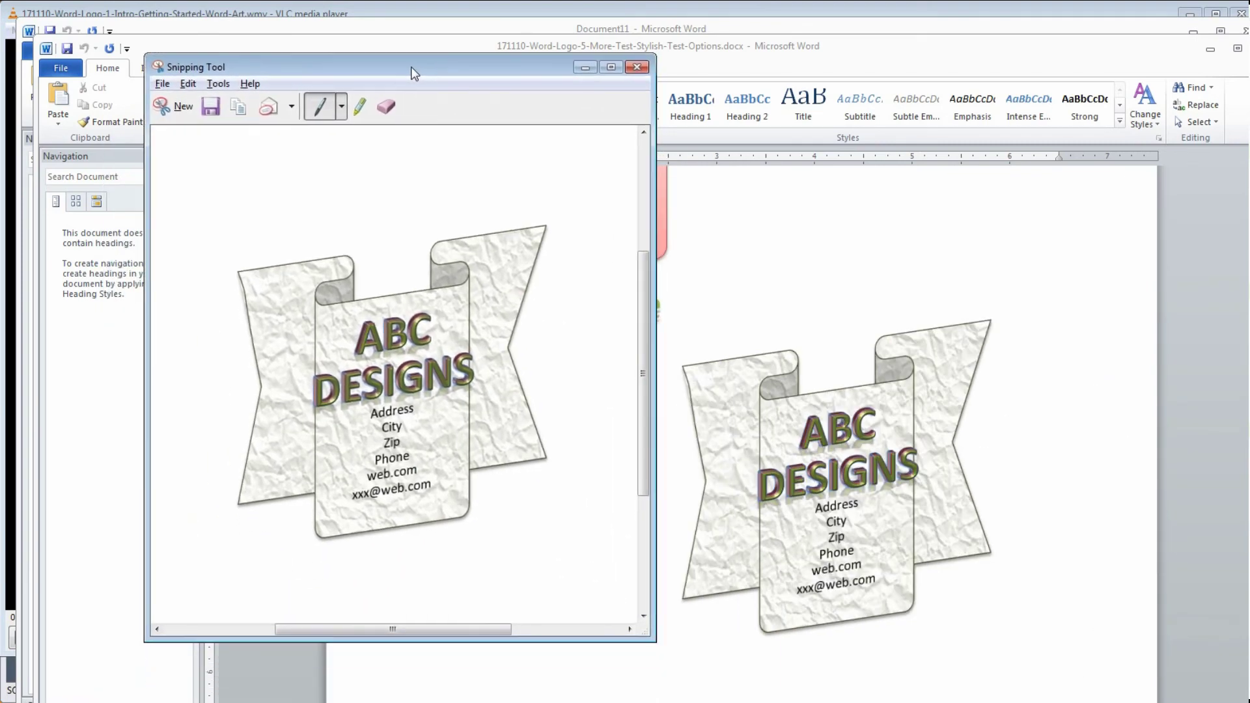
left_click(165, 111)
left_click_drag(671, 299, 1008, 648)
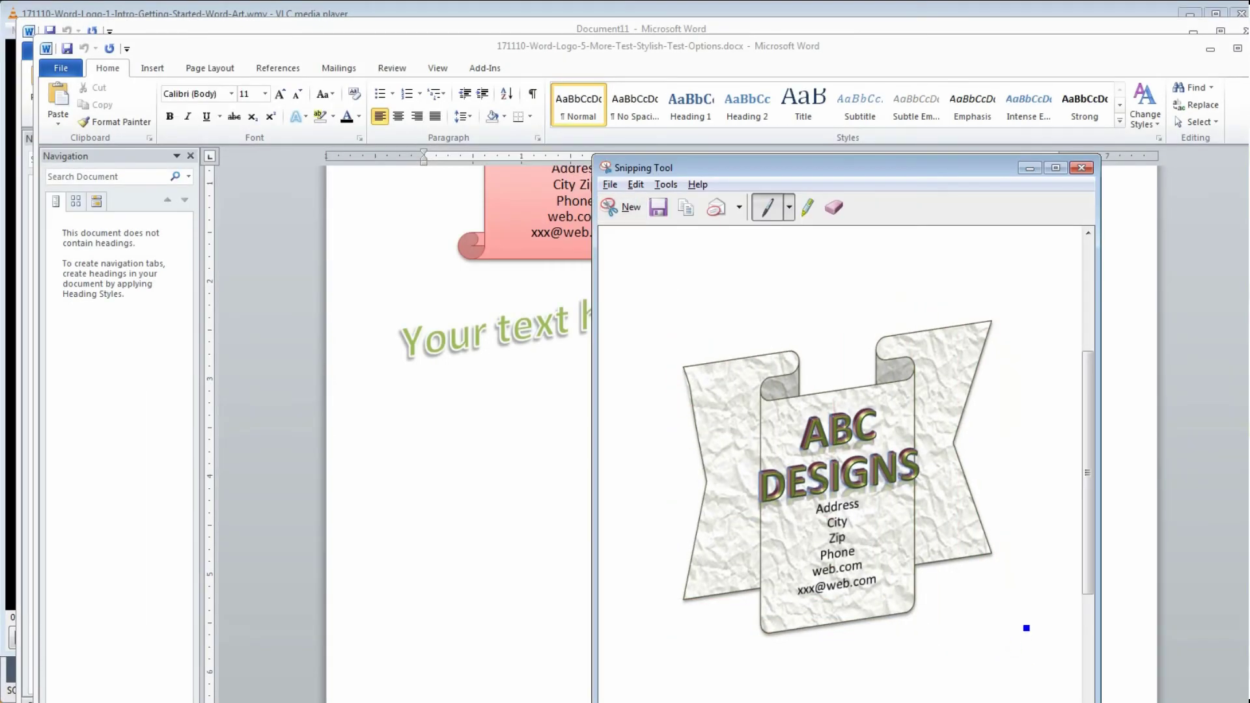
left_click_drag(719, 173, 657, 76)
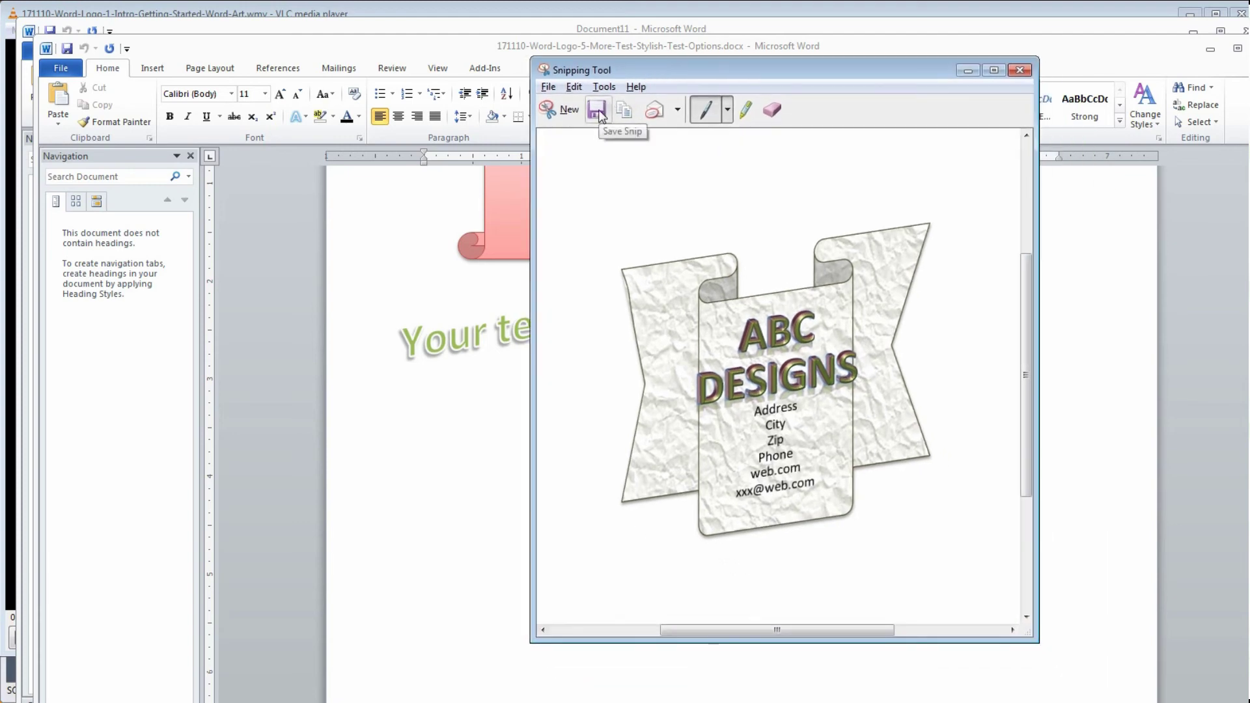